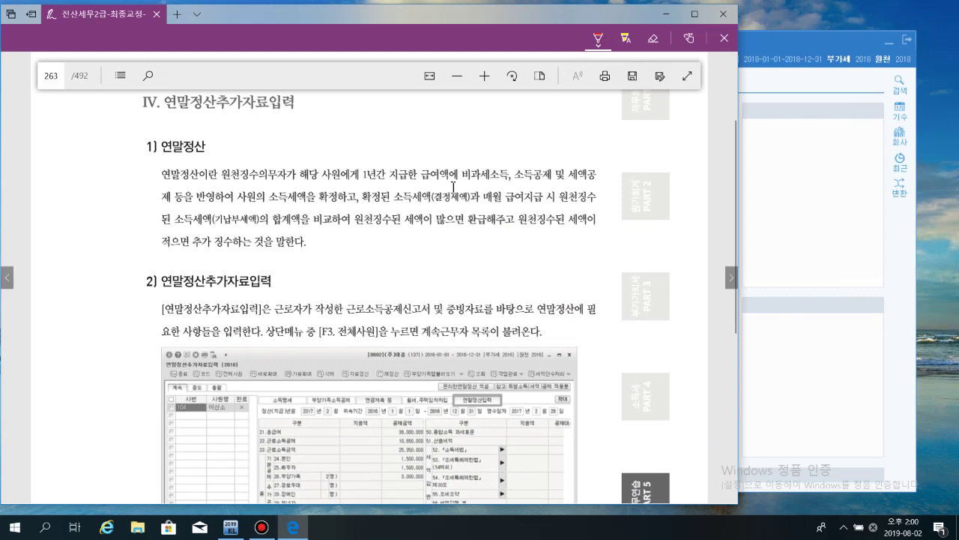
- Underline the key phrases of the 1) 연말정산 definition on page 263 in red ink
left_click(597, 49)
left_click(555, 118)
left_click_drag(360, 182, 591, 180)
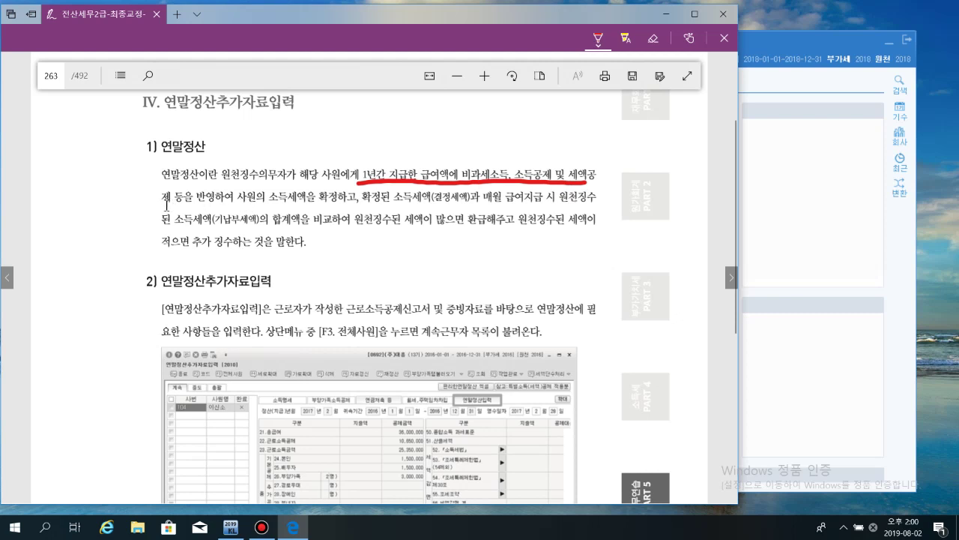
left_click_drag(159, 202, 337, 201)
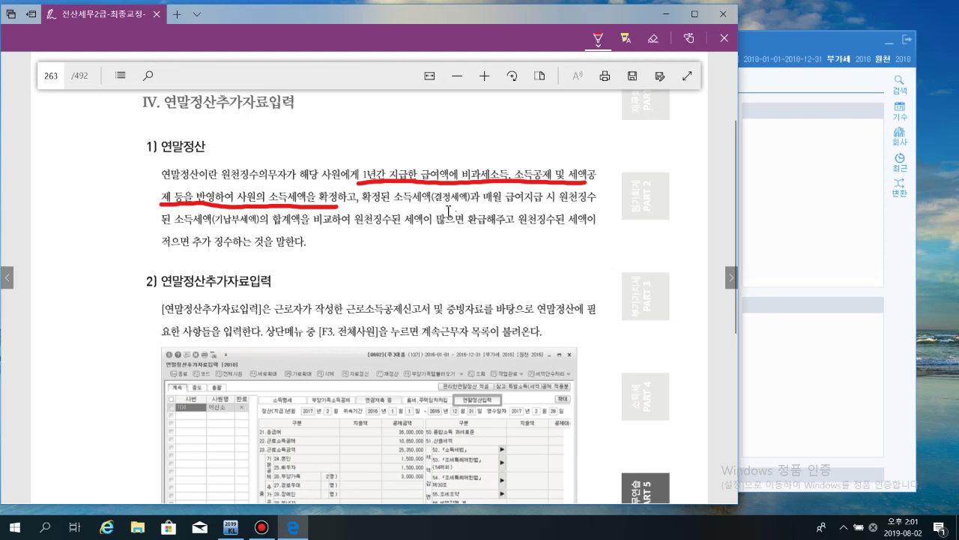
left_click_drag(462, 202, 597, 201)
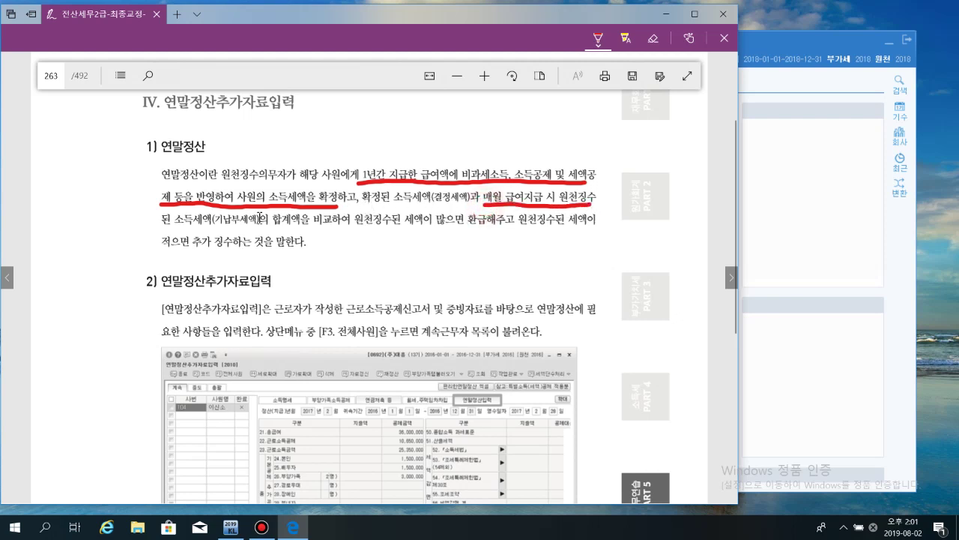
left_click_drag(159, 226, 338, 228)
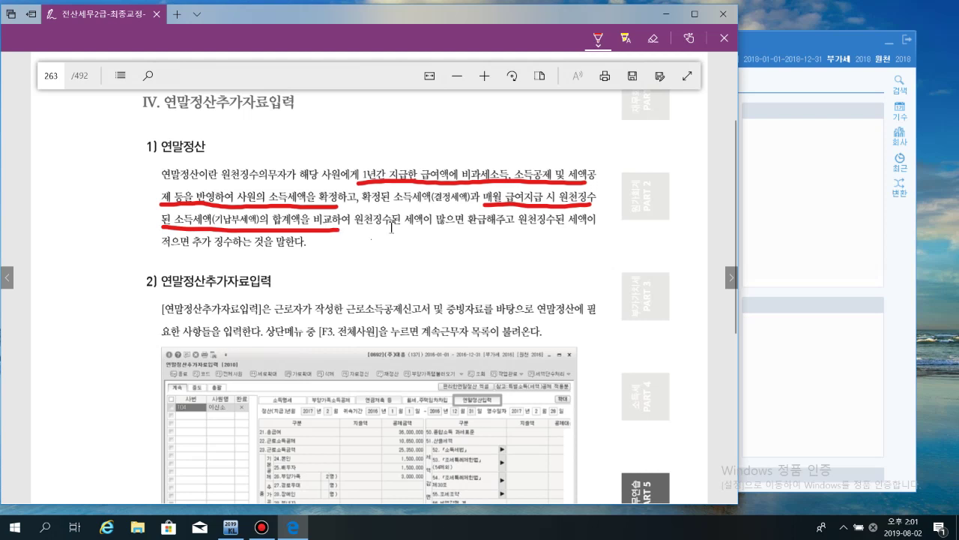
left_click_drag(360, 229, 596, 230)
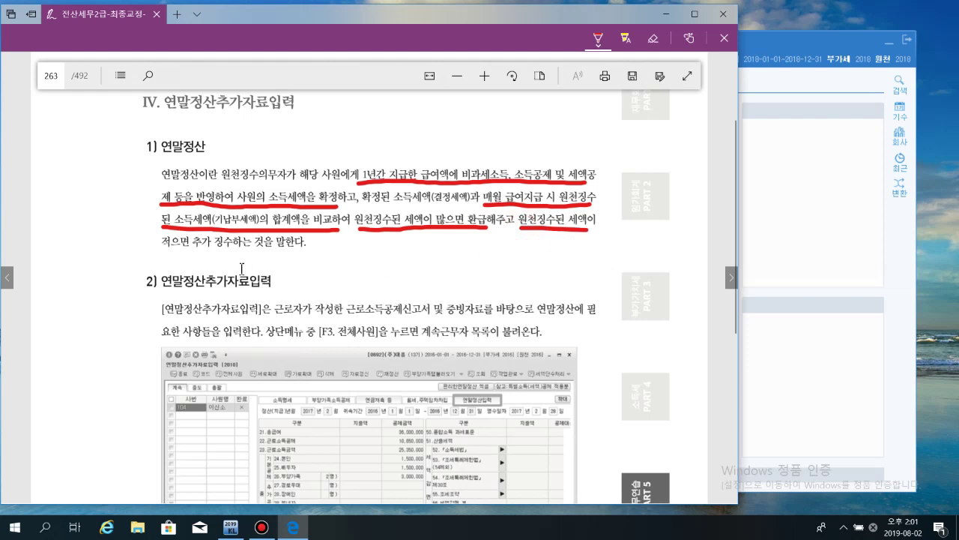
left_click_drag(166, 252, 263, 253)
- Switch to KcLep, look at the 연말정산추가자료입력 form after dismissing its notice, and close the form
scroll(365, 253, "down", 1)
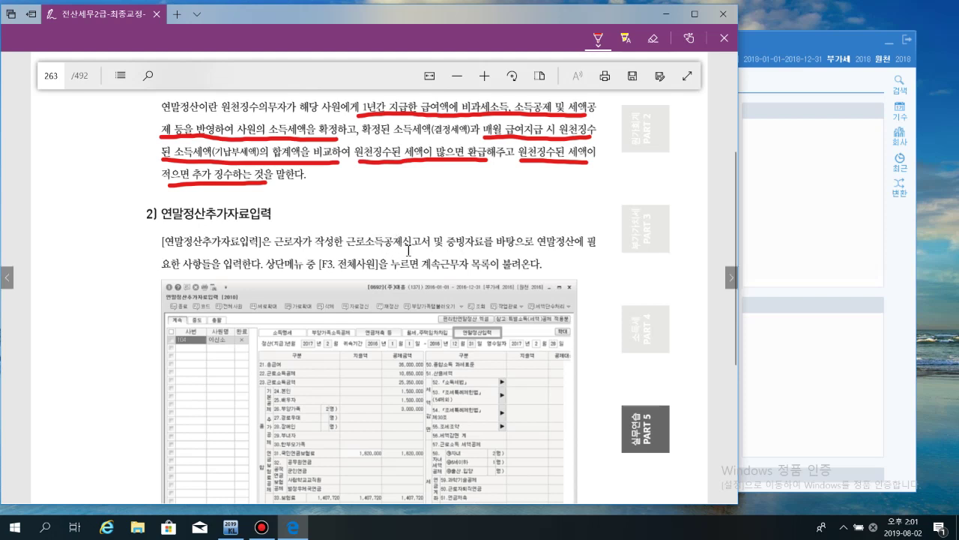
scroll(408, 250, "down", 1)
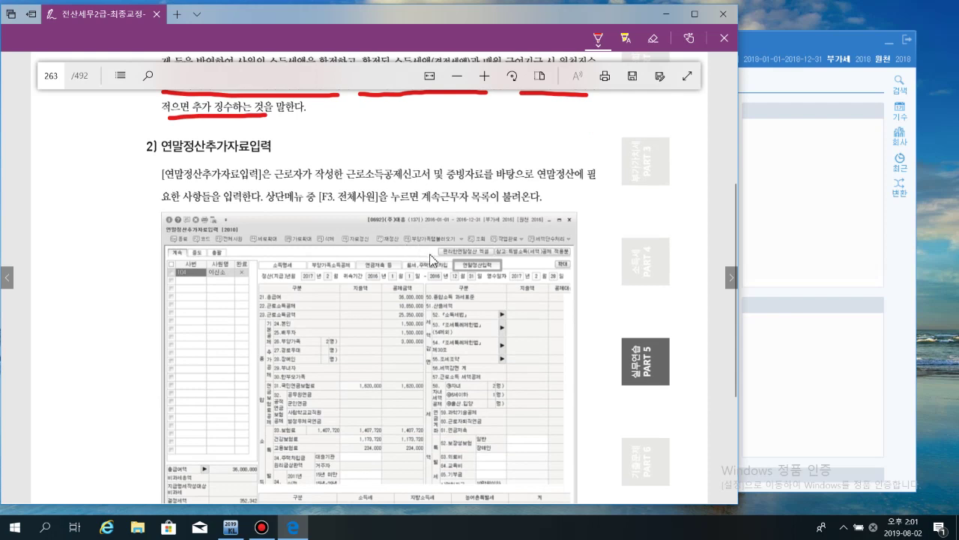
left_click(793, 223)
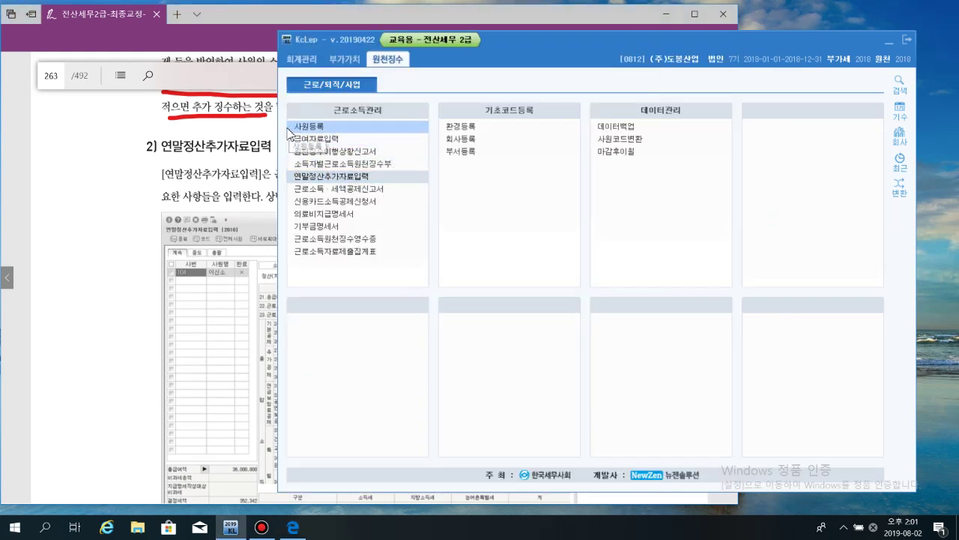
left_click(343, 178)
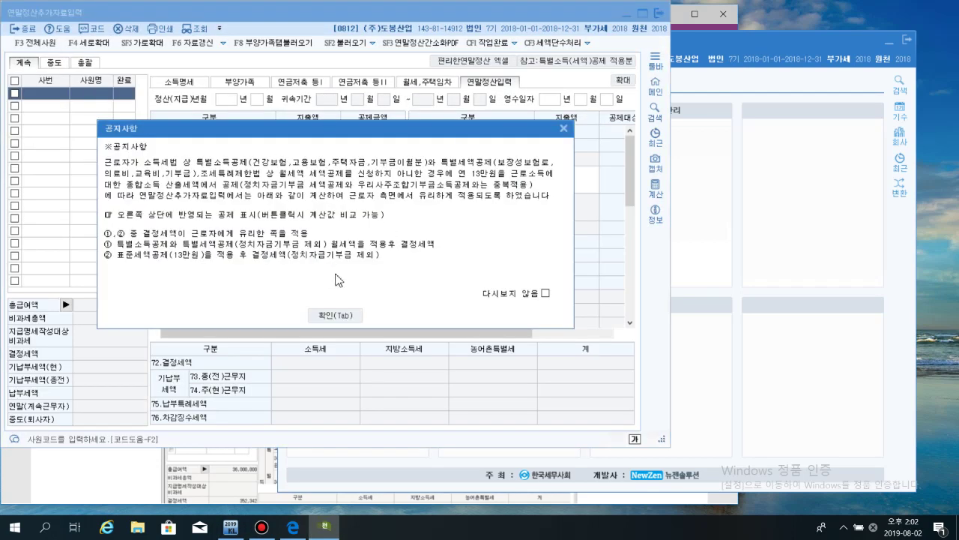
left_click(334, 321)
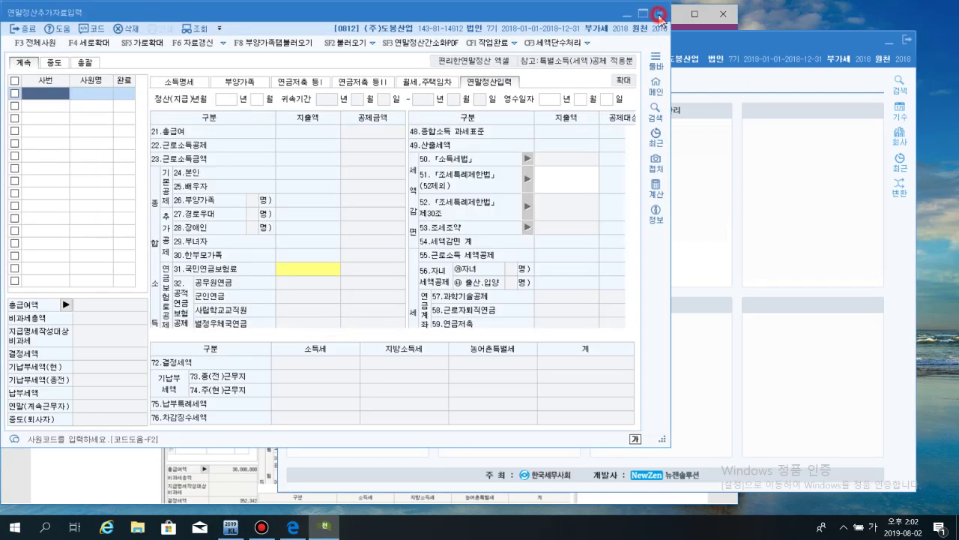
left_click(659, 13)
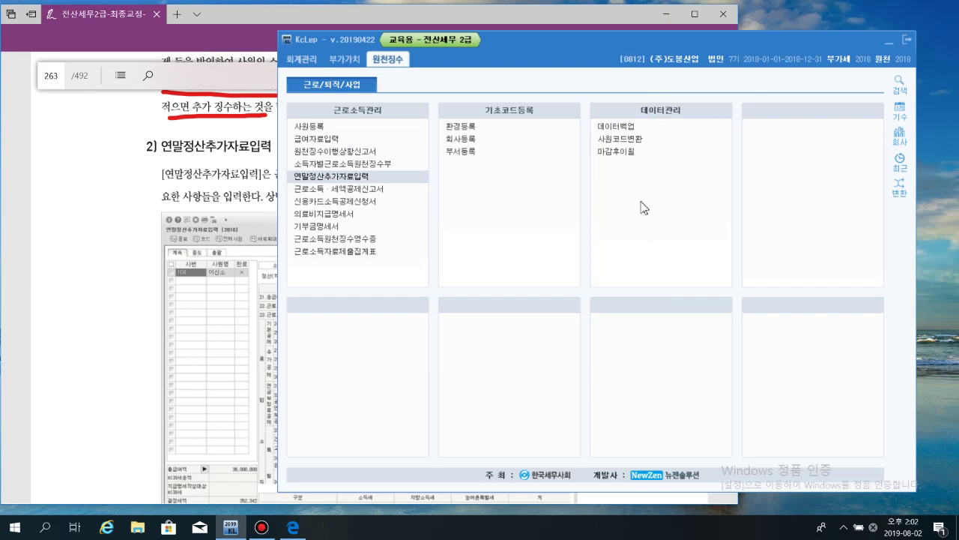
- Return to the textbook PDF and bring up section 3) 소득명세 on page 264, enlarged for reading
left_click(94, 273)
scroll(155, 262, "down", 5)
left_click(732, 278)
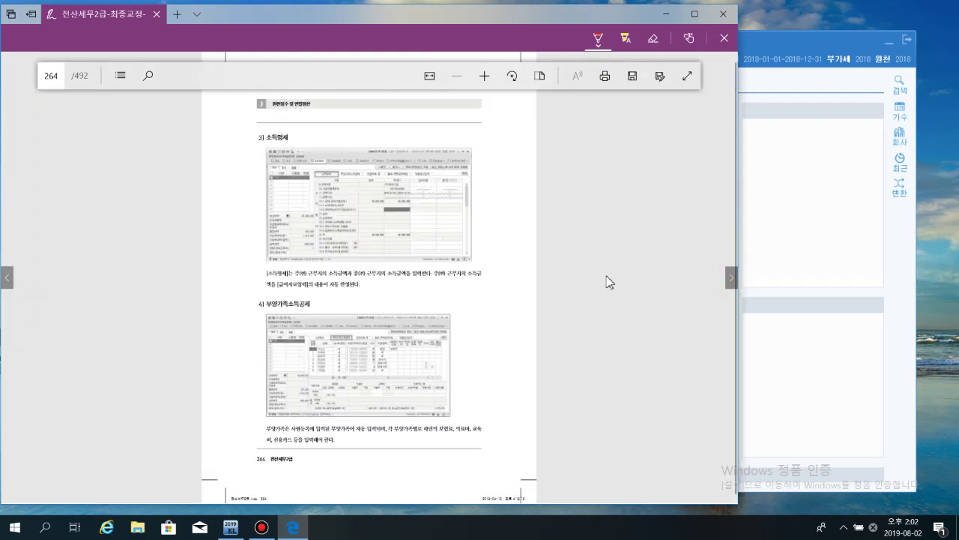
scroll(607, 282, "up", 3)
scroll(607, 282, "up", 2)
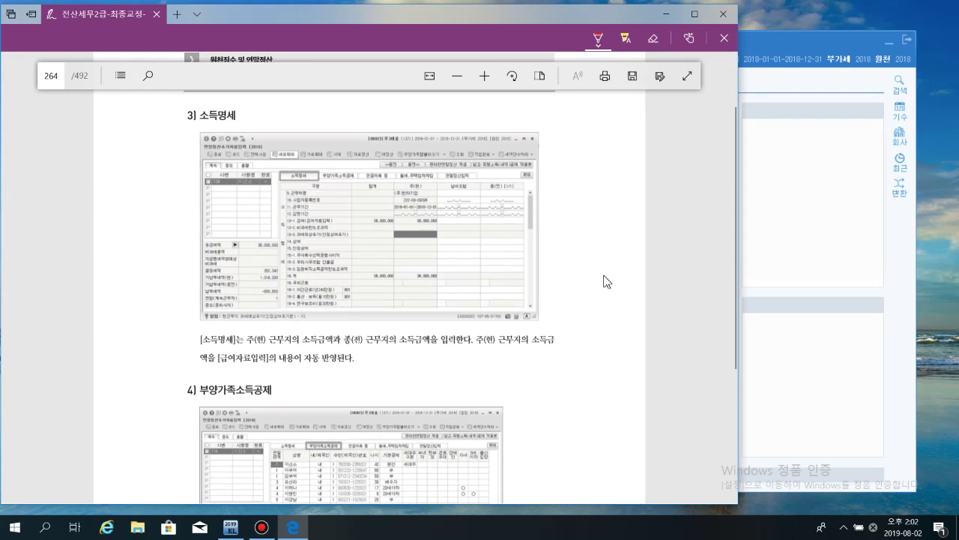
scroll(586, 279, "up", 3)
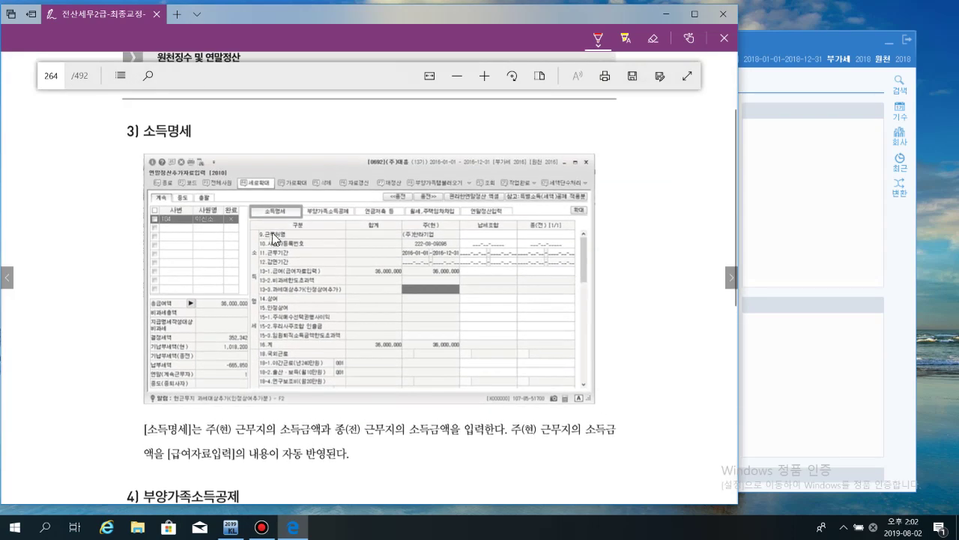
- Handwrite short red notes beginning "A →" and "B →" side by side above the 소득명세 screenshot
left_click(597, 41)
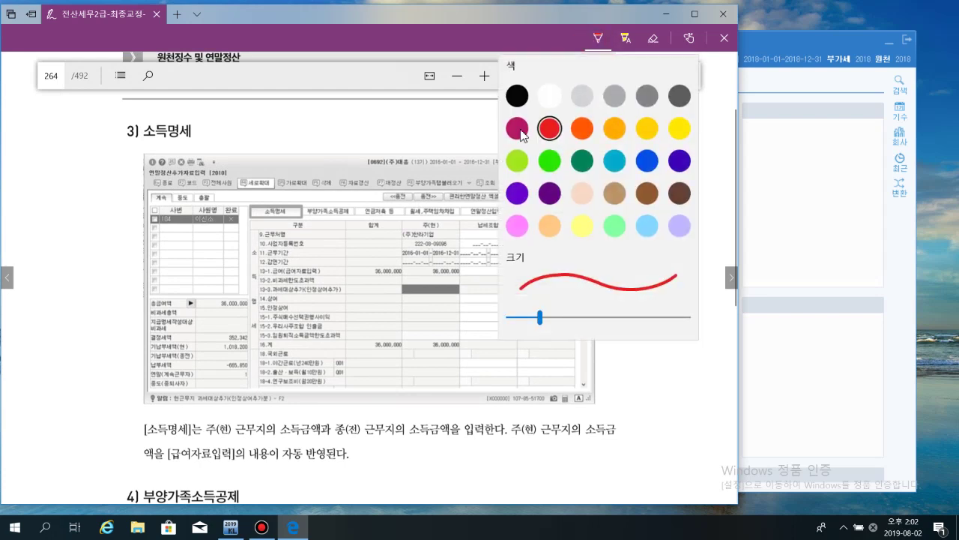
left_click(550, 132)
mouse_move(331, 112)
left_mouse_down()
mouse_move(312, 137)
mouse_move(375, 127)
mouse_move(367, 136)
mouse_move(398, 149)
left_mouse_up()
mouse_move(424, 112)
left_mouse_down()
mouse_move(416, 133)
mouse_move(449, 146)
mouse_move(467, 133)
mouse_move(559, 131)
mouse_move(572, 119)
left_mouse_up()
left_click_drag(572, 110, 594, 139)
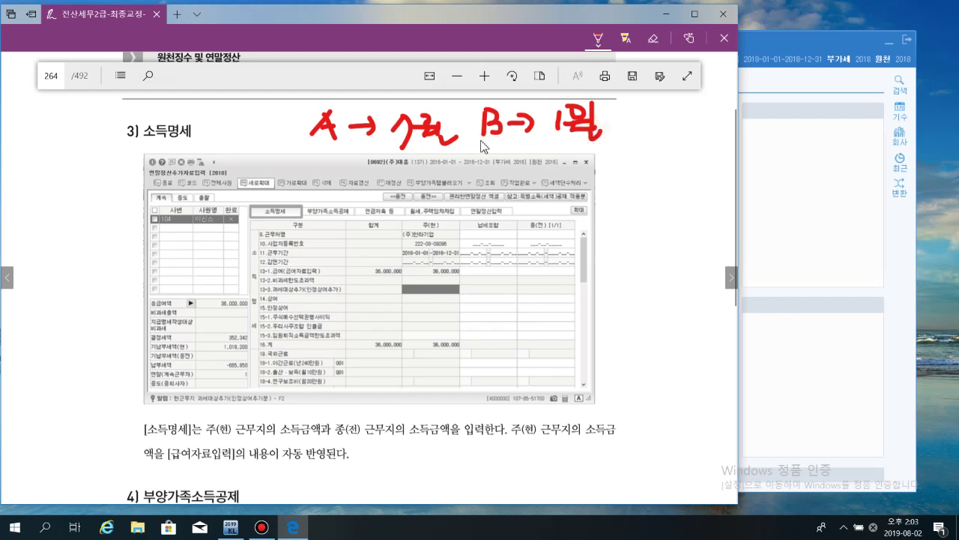
- Underline both handwritten notes, circle A and the word after B, and link the first note to B with an arrow
left_click_drag(482, 141, 597, 143)
left_click_drag(571, 105, 611, 144)
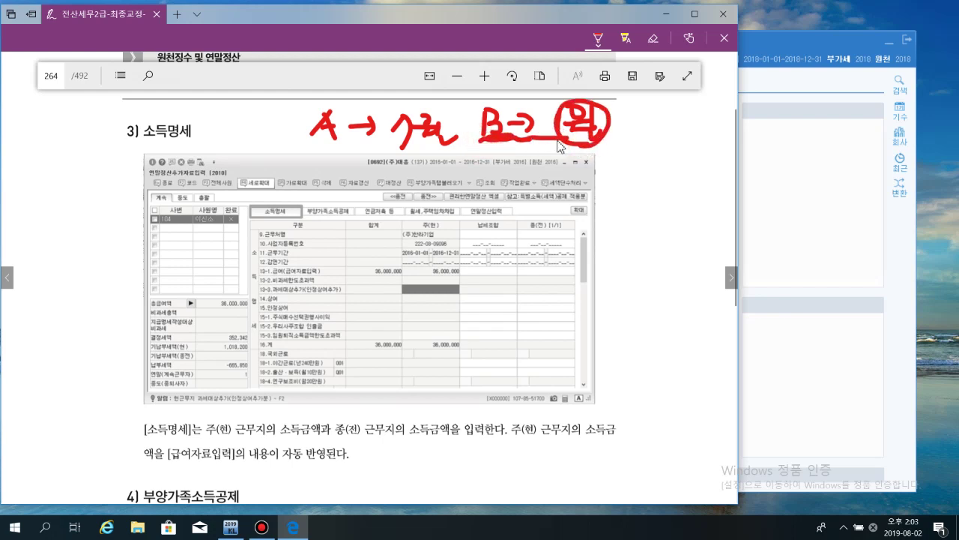
mouse_move(324, 114)
left_mouse_down()
mouse_move(345, 154)
mouse_move(330, 112)
mouse_move(285, 147)
mouse_move(313, 134)
mouse_move(426, 146)
mouse_move(442, 109)
mouse_move(470, 101)
mouse_move(471, 128)
mouse_move(557, 137)
left_mouse_up()
left_click(401, 119)
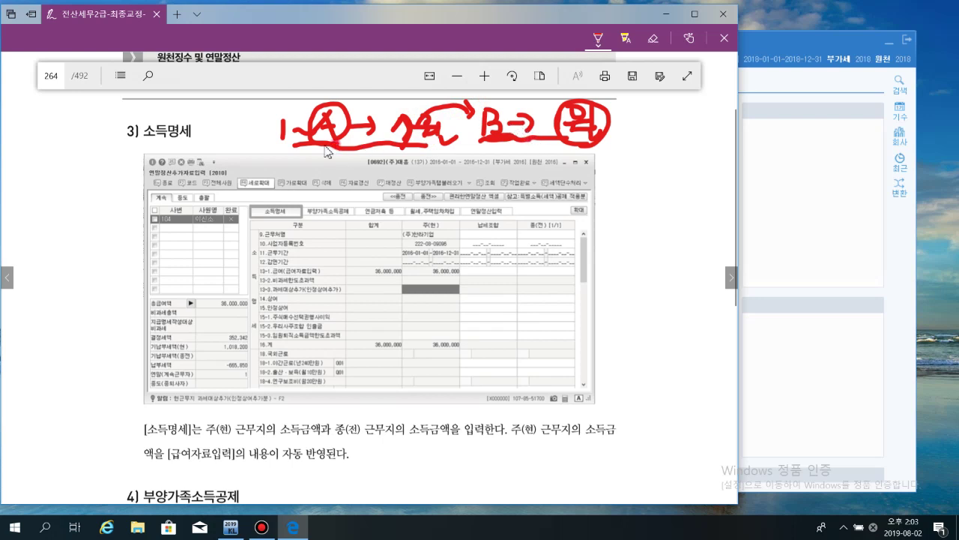
mouse_move(338, 151)
left_mouse_down()
mouse_move(342, 118)
mouse_move(336, 152)
left_mouse_up()
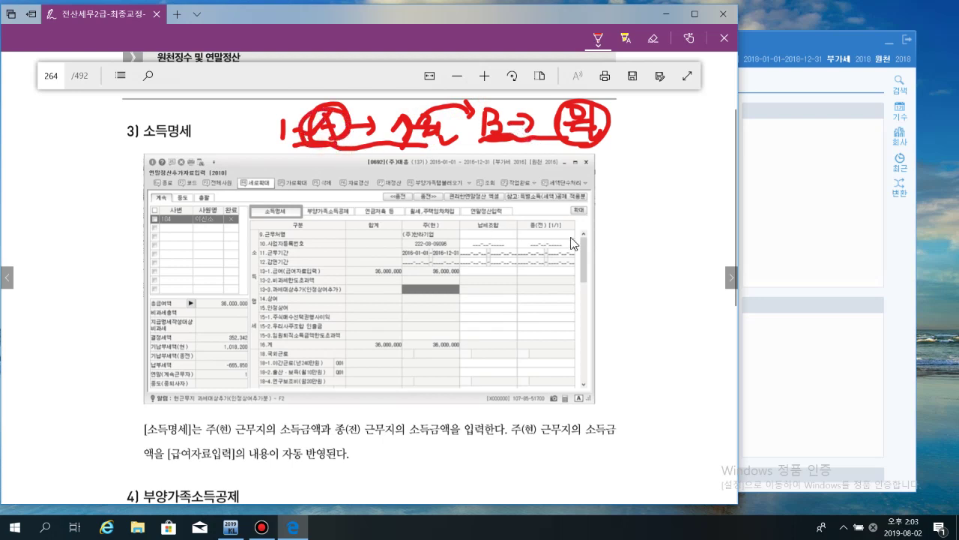
- Underline the 소득명세 tab and the 주(현) and 종(전) column headings in the textbook screenshot in red
scroll(574, 242, "up", 1)
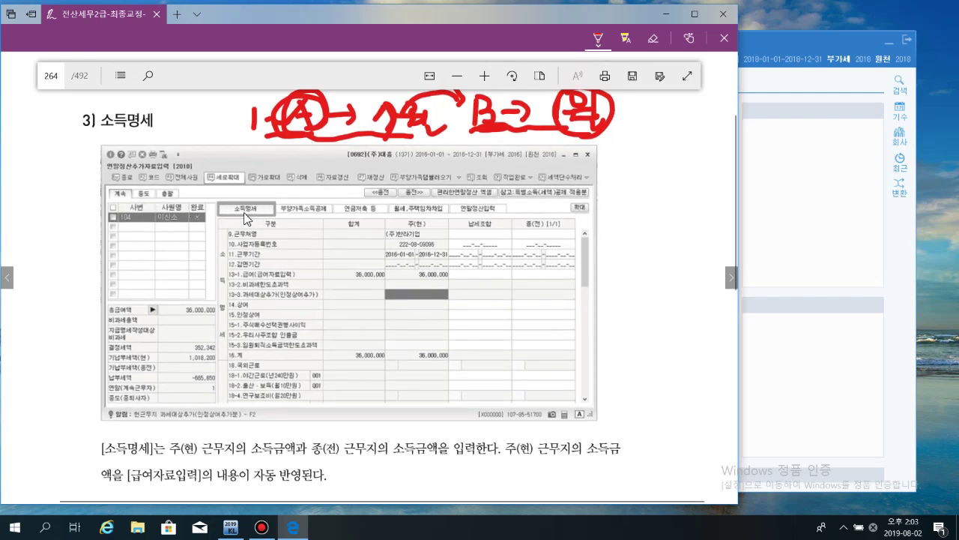
left_click_drag(220, 217, 270, 214)
left_click_drag(391, 223, 433, 222)
left_click_drag(512, 224, 573, 224)
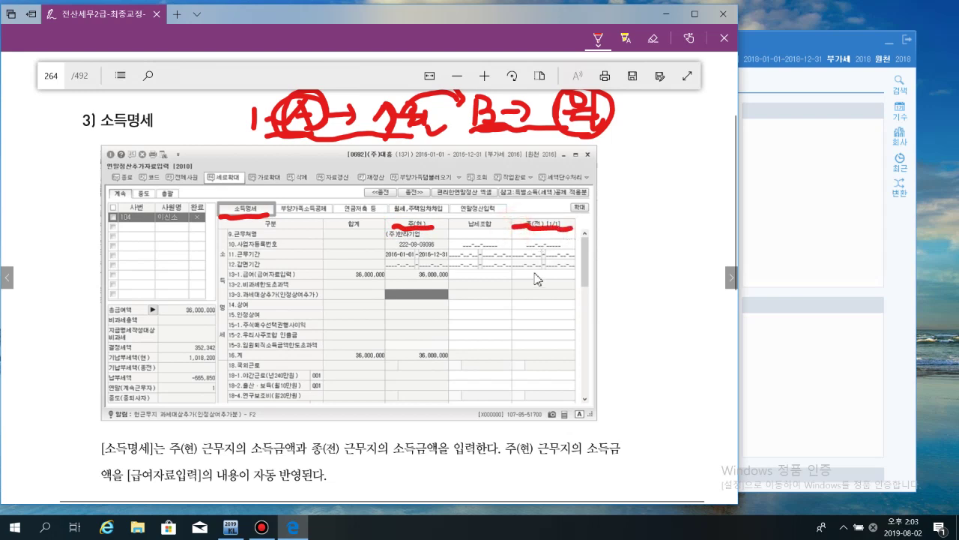
- Draw a red box around the 종(전) column and underline the description's phrases on current and previous workplace income
left_click_drag(534, 266, 543, 267)
left_click_drag(511, 216, 510, 391)
mouse_move(514, 219)
left_mouse_down()
mouse_move(577, 223)
mouse_move(582, 366)
mouse_move(537, 393)
mouse_move(516, 391)
left_mouse_up()
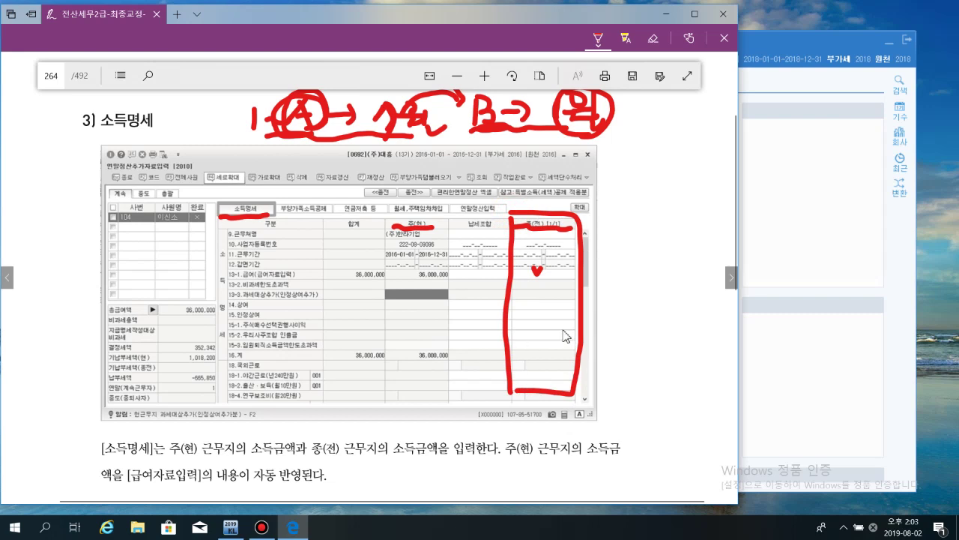
scroll(566, 333, "down", 2)
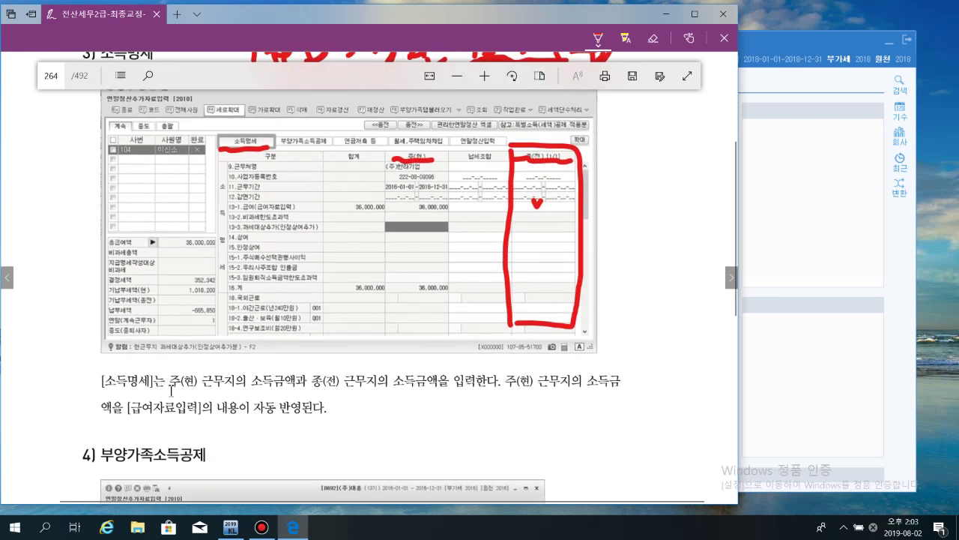
left_click_drag(170, 385, 494, 389)
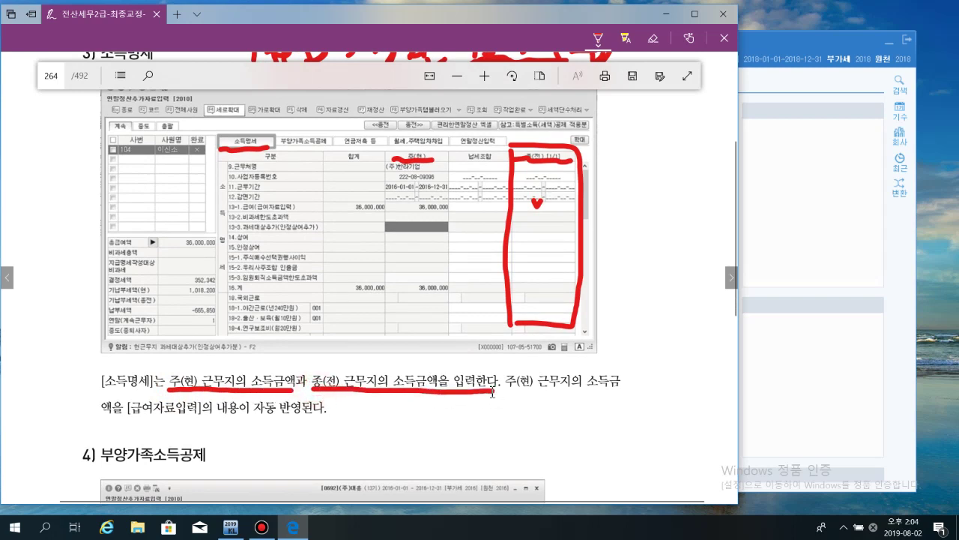
- In section 4) 부양가족소득공제, underline the tab name and circle the family member list and the 기본공제 column in red
scroll(416, 390, "down", 5)
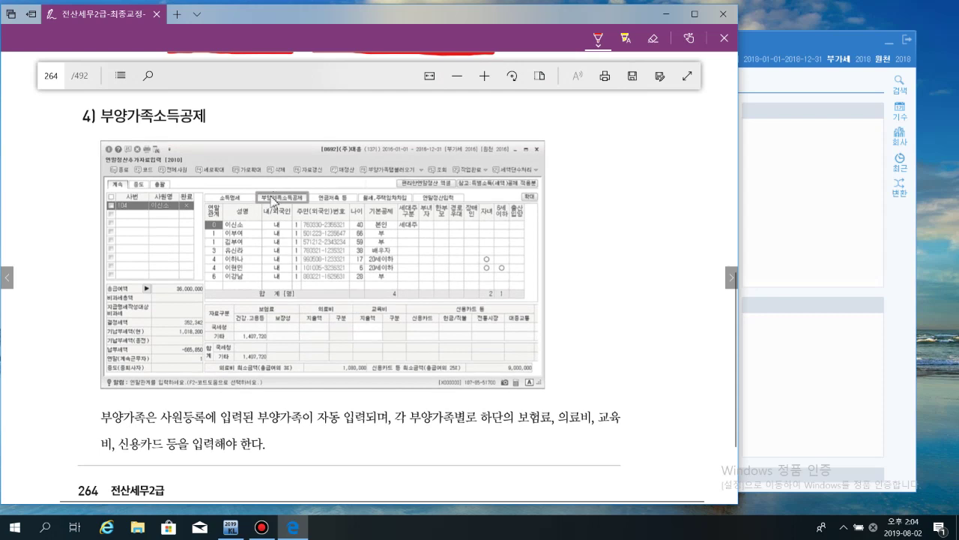
left_click_drag(255, 201, 302, 208)
mouse_move(197, 264)
left_mouse_down()
mouse_move(225, 216)
mouse_move(238, 293)
mouse_move(222, 291)
left_mouse_up()
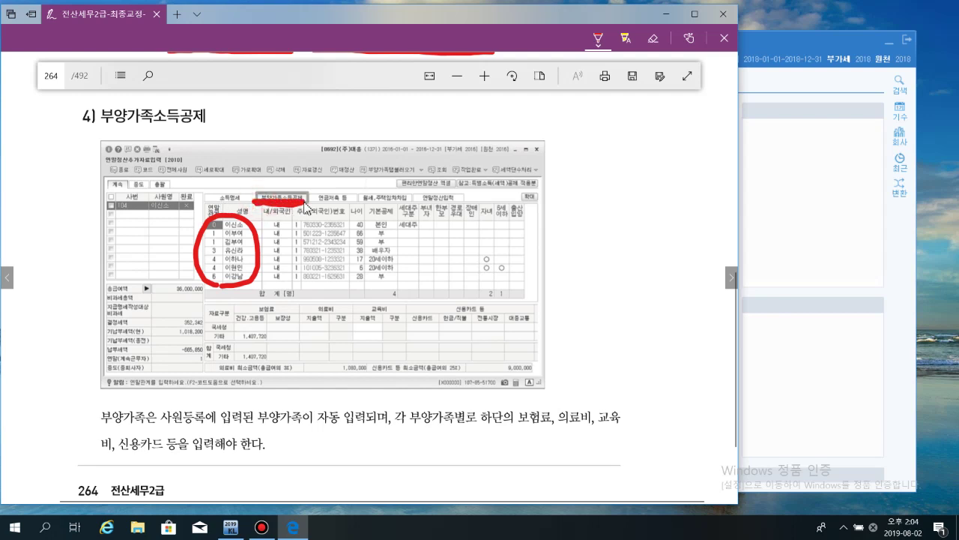
mouse_move(234, 285)
left_mouse_down()
mouse_move(213, 294)
mouse_move(225, 209)
mouse_move(244, 287)
left_mouse_up()
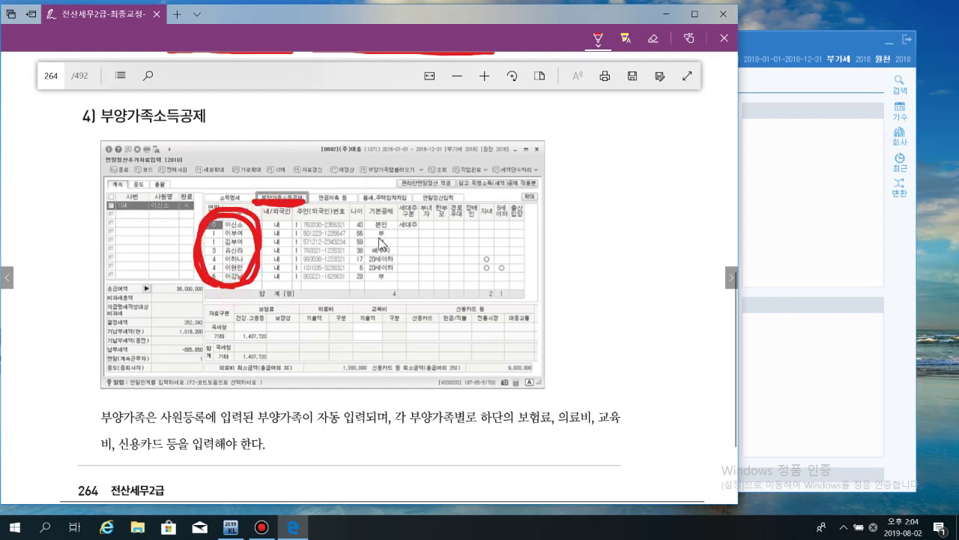
mouse_move(383, 238)
left_mouse_down()
mouse_move(388, 267)
mouse_move(379, 276)
mouse_move(399, 286)
mouse_move(362, 267)
mouse_move(386, 212)
mouse_move(393, 289)
left_mouse_up()
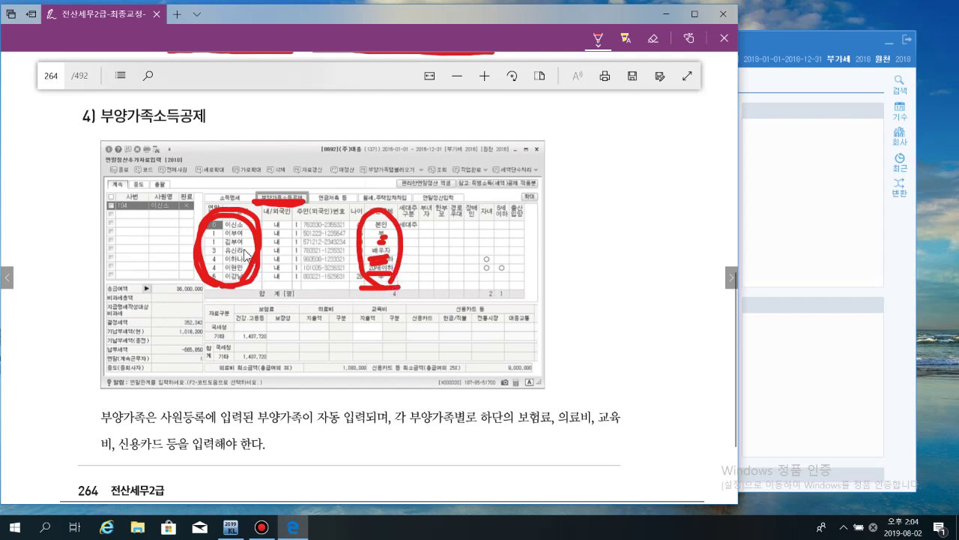
- Underline the 보험료, 의료비, 교육비 and 신용카드 등 headings and put a red dot in the amount cells beneath each
left_click_drag(252, 315, 514, 319)
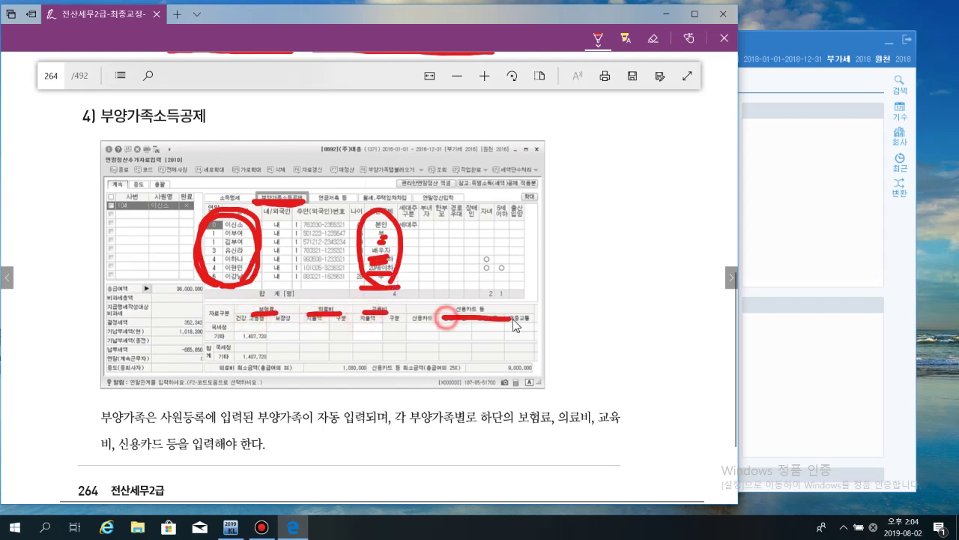
left_click(273, 332)
left_click(306, 331)
left_click(359, 331)
left_click(441, 333)
- On page 265, underline the 연금저축 등 tab and put red dots on the 퇴직연금, 연금저축 and 주택청약종합저축 rows
scroll(375, 264, "down", 2)
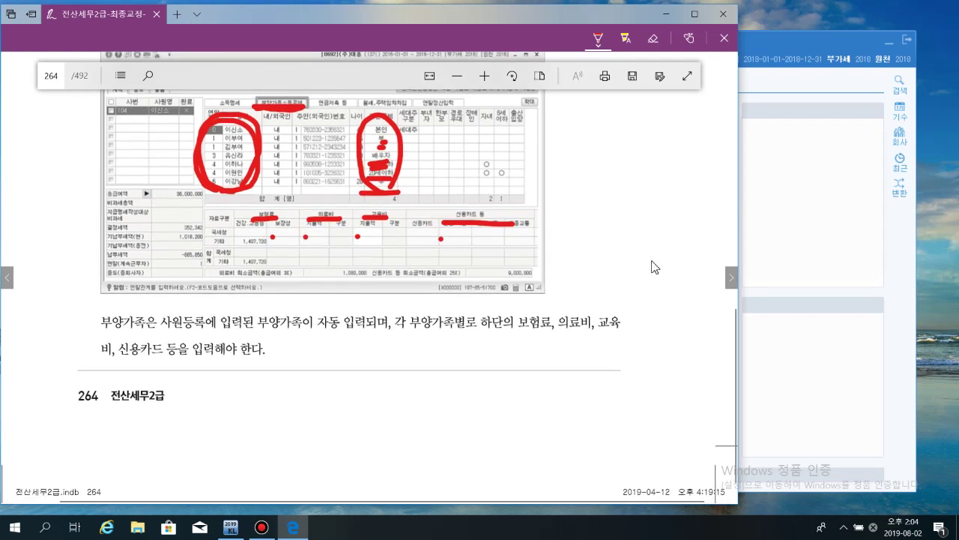
left_click(733, 279)
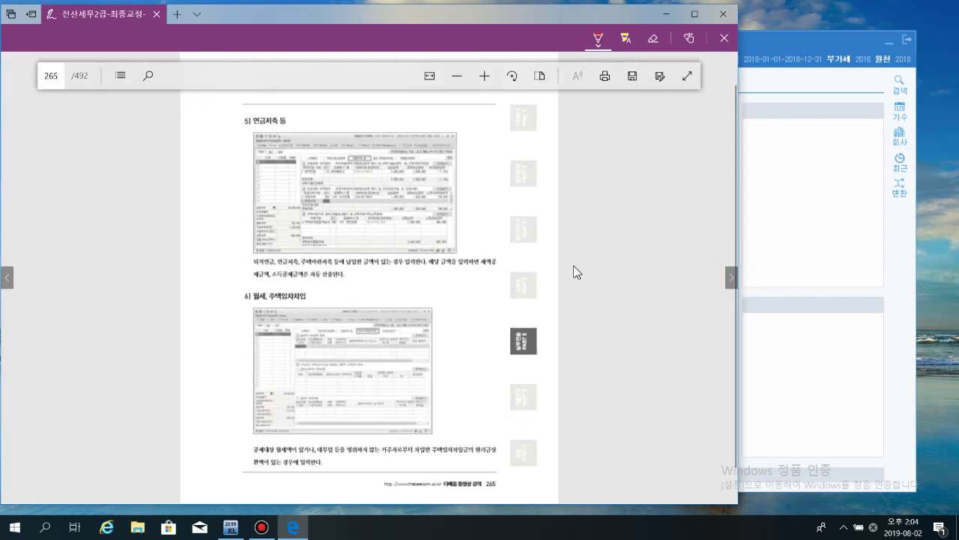
scroll(574, 274, "up", 3)
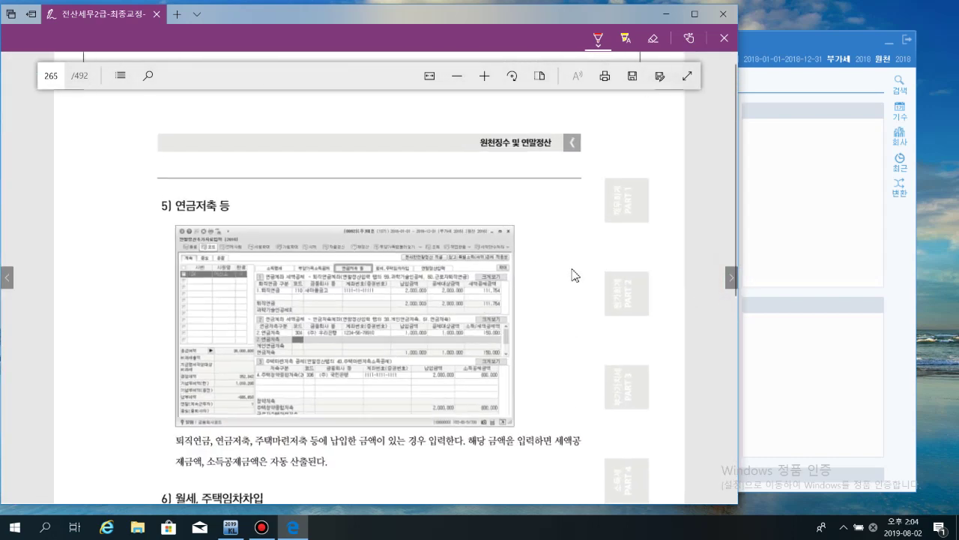
scroll(528, 282, "up", 2)
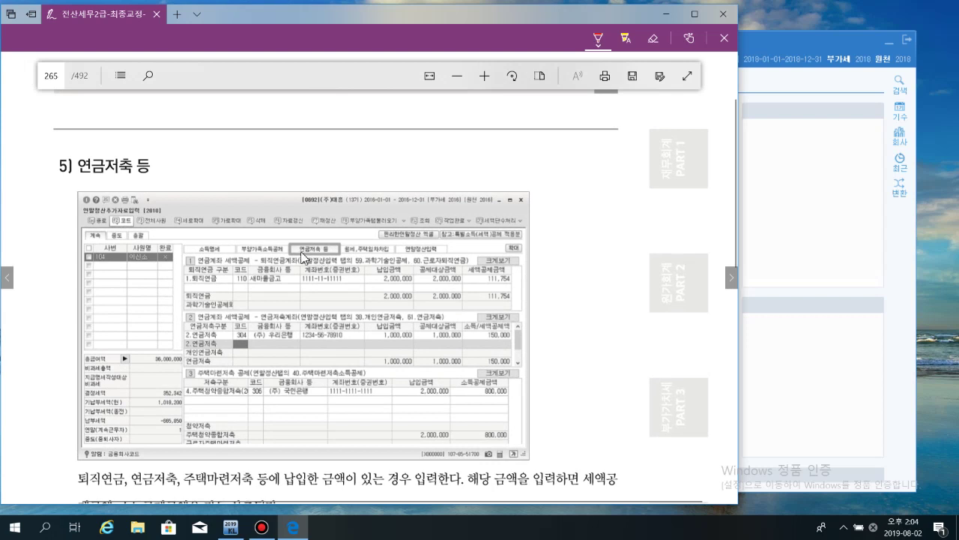
left_click_drag(316, 261, 338, 264)
left_click(243, 279)
left_click(240, 334)
left_click(240, 395)
- In section 6) 월세, 주택임차차입, underline the section heading and the matching tab name in the form picture in red
scroll(349, 231, "down", 8)
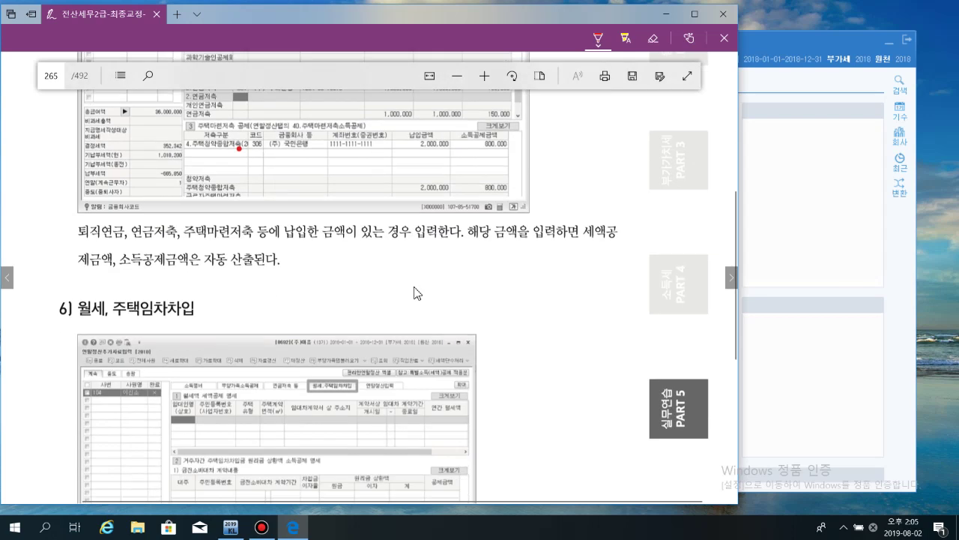
scroll(366, 276, "up", 3)
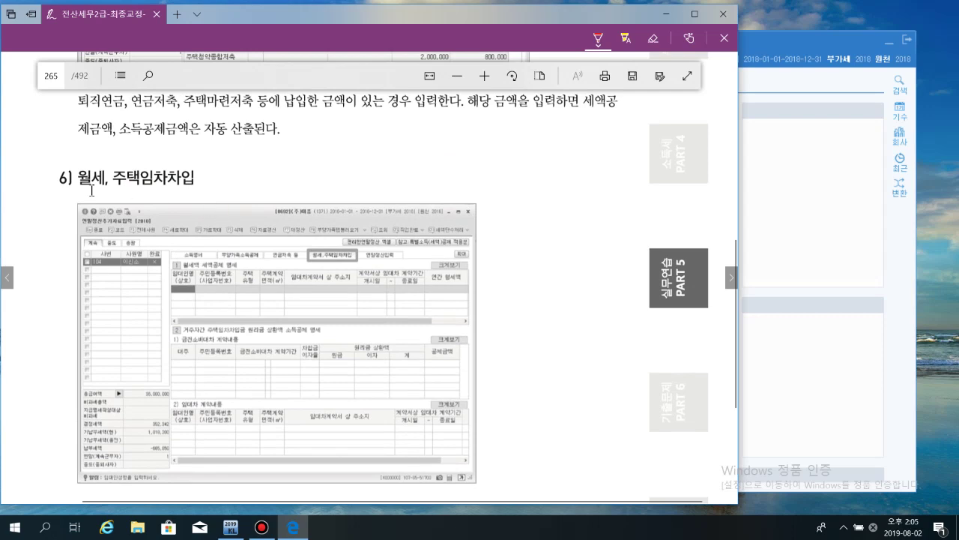
left_click_drag(78, 194, 189, 191)
scroll(333, 268, "up", 3)
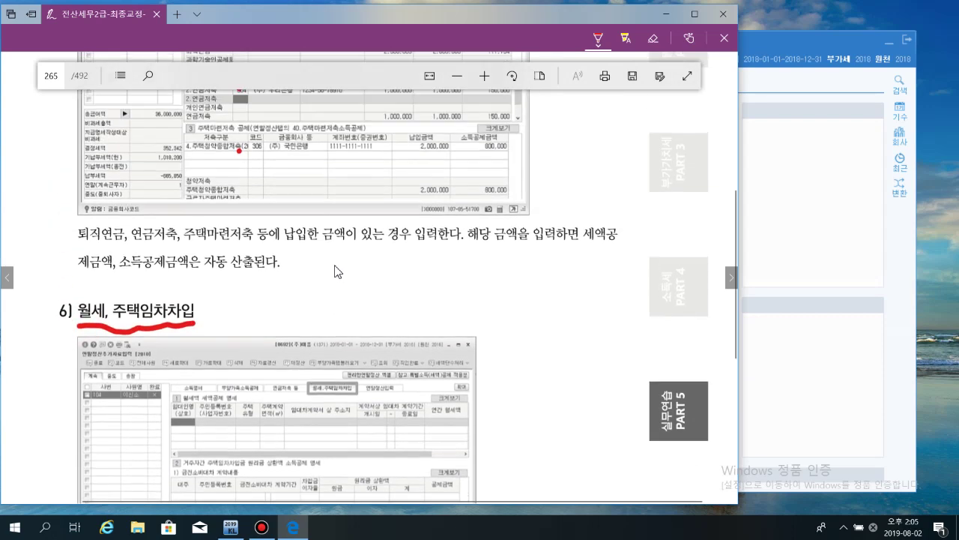
scroll(333, 268, "down", 3)
scroll(333, 269, "up", 2)
scroll(324, 271, "down", 2)
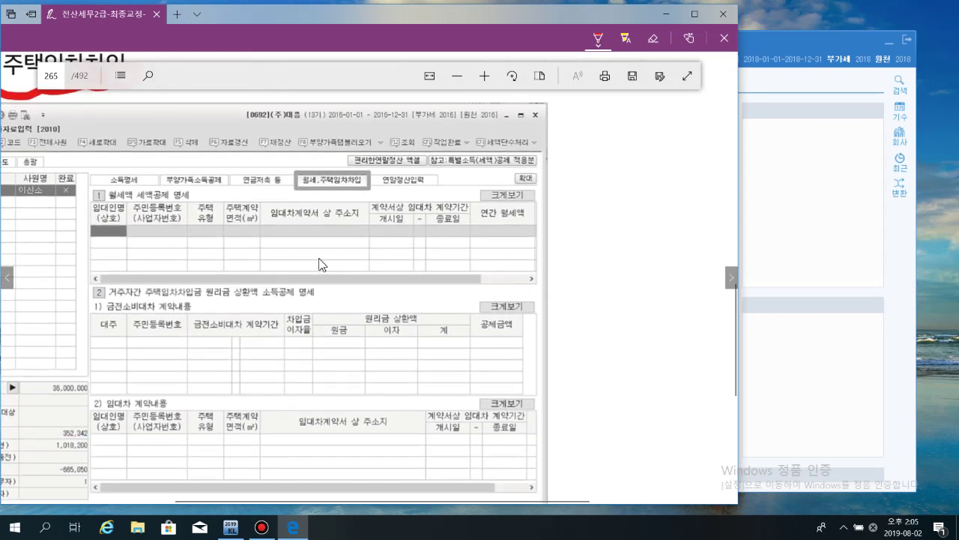
left_click_drag(293, 186, 362, 191)
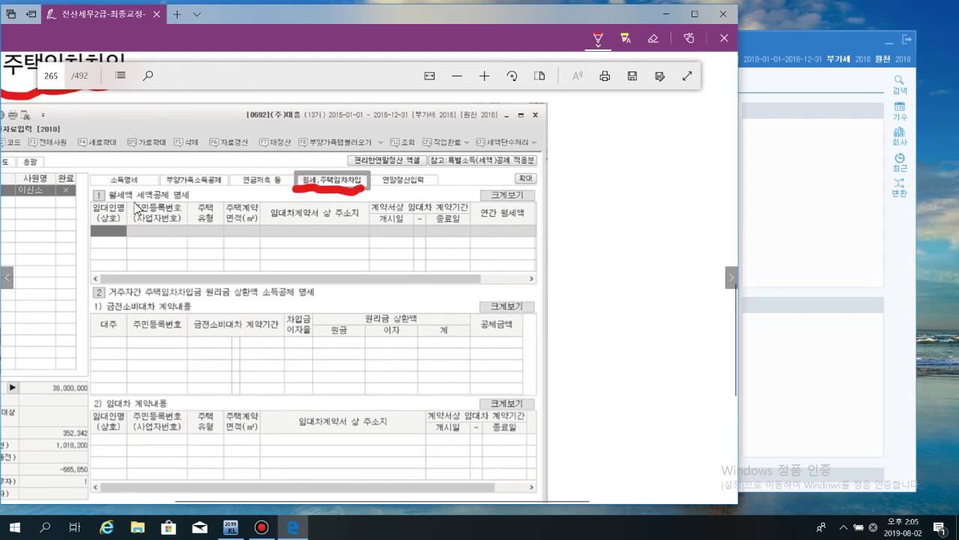
- Underline 월세액 세액공제 명세, draw a red line down to its first 임대인명 cell, and underline the 연금저축 등 tab
left_click_drag(97, 204, 186, 196)
mouse_move(102, 200)
left_mouse_down()
mouse_move(84, 219)
mouse_move(96, 239)
left_mouse_up()
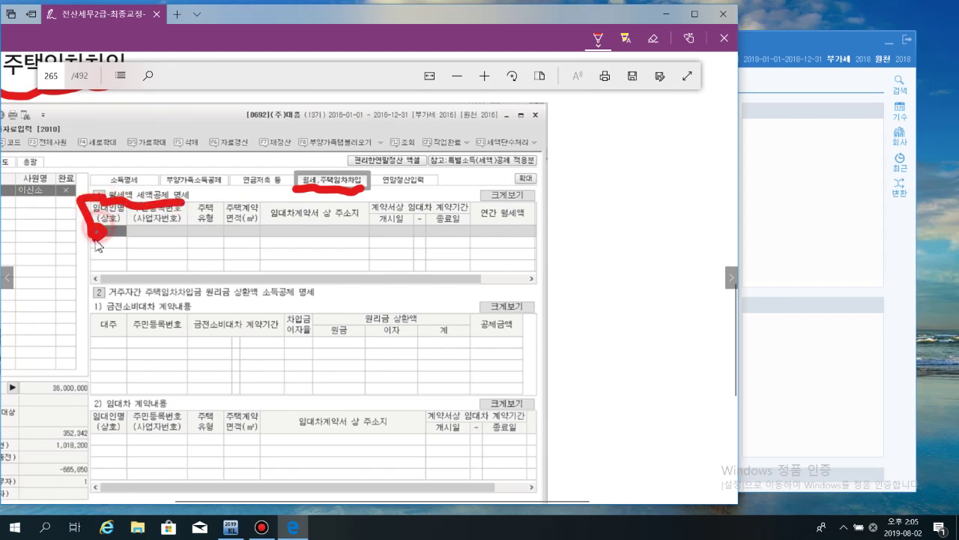
scroll(323, 247, "down", 1)
scroll(320, 246, "down", 2)
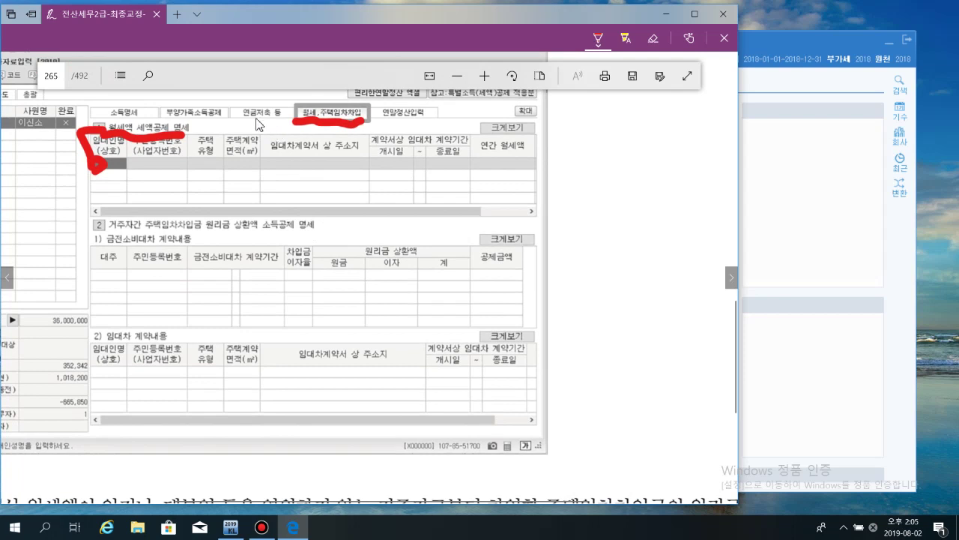
left_click_drag(234, 117, 279, 115)
scroll(585, 230, "down", 3)
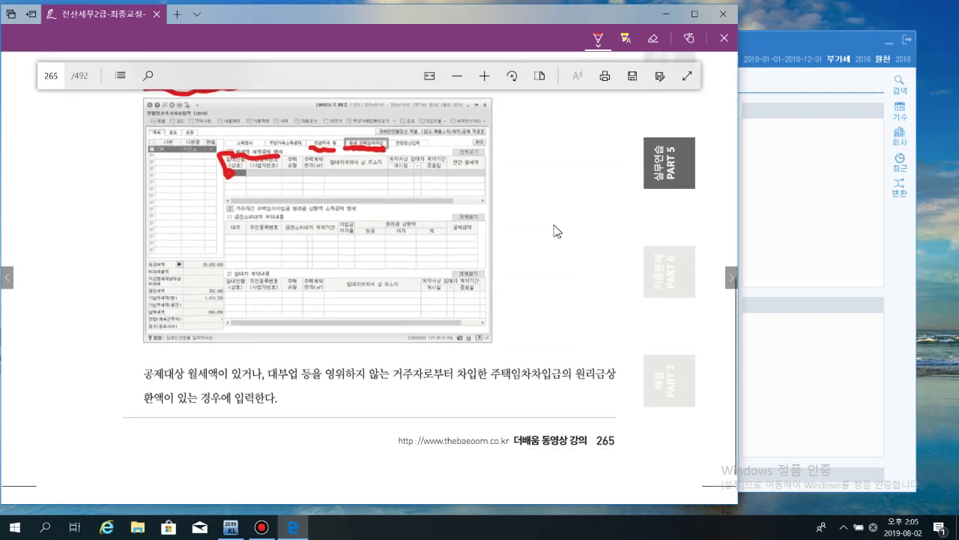
- In section 5)'s form picture, circle the 연말정산입력 tab and the other tabs' entry area in red, with an arrow linking them
left_click(731, 277)
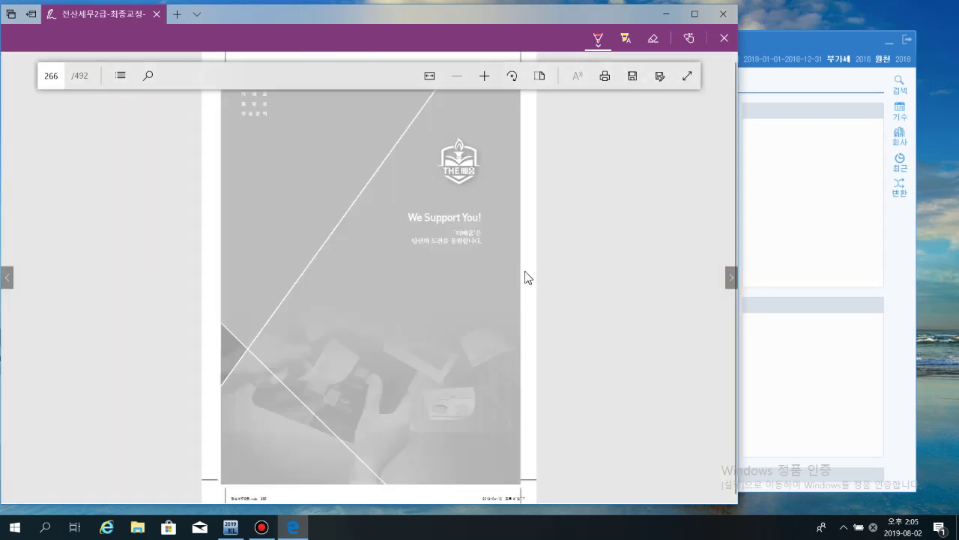
left_click(7, 279)
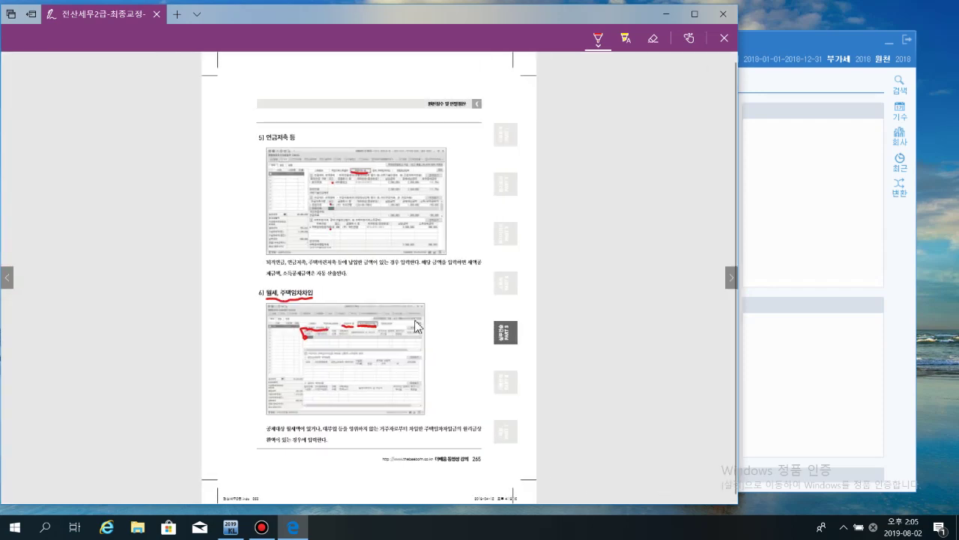
scroll(414, 330, "up", 2)
scroll(404, 285, "up", 5)
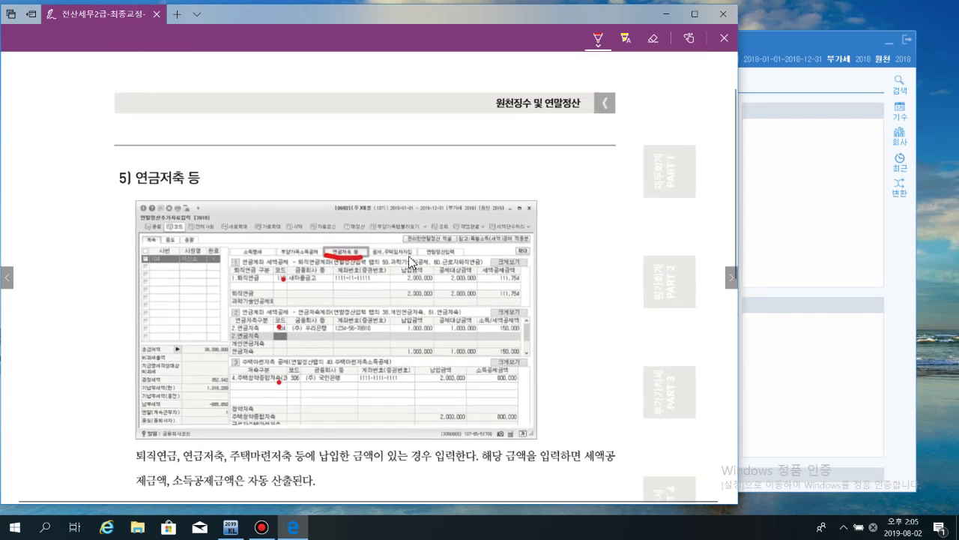
scroll(409, 255, "up", 3)
mouse_move(442, 278)
left_mouse_down()
mouse_move(423, 278)
mouse_move(483, 273)
mouse_move(420, 259)
mouse_move(476, 252)
left_mouse_up()
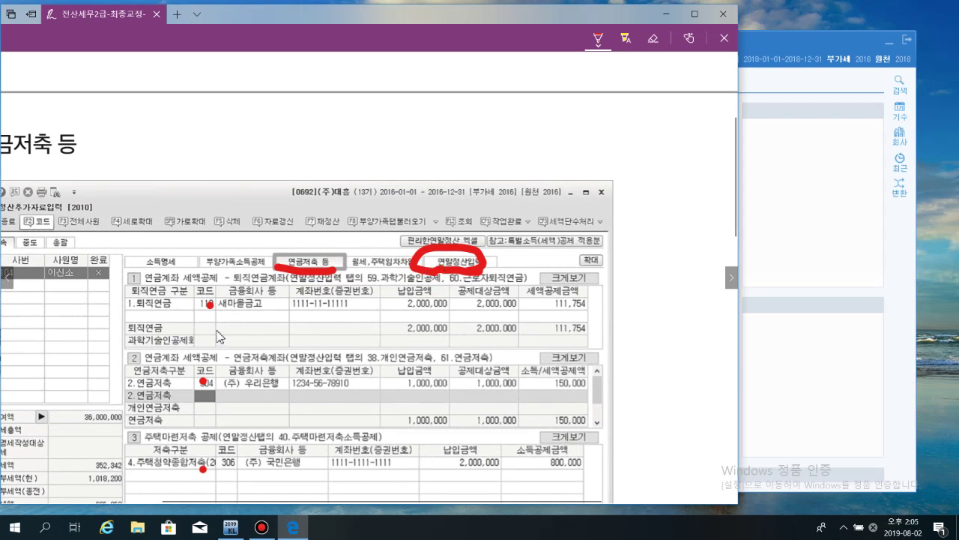
mouse_move(198, 359)
left_mouse_down()
mouse_move(311, 221)
mouse_move(236, 368)
left_mouse_up()
mouse_move(329, 251)
left_mouse_down()
mouse_move(371, 215)
mouse_move(431, 234)
mouse_move(434, 268)
left_mouse_up()
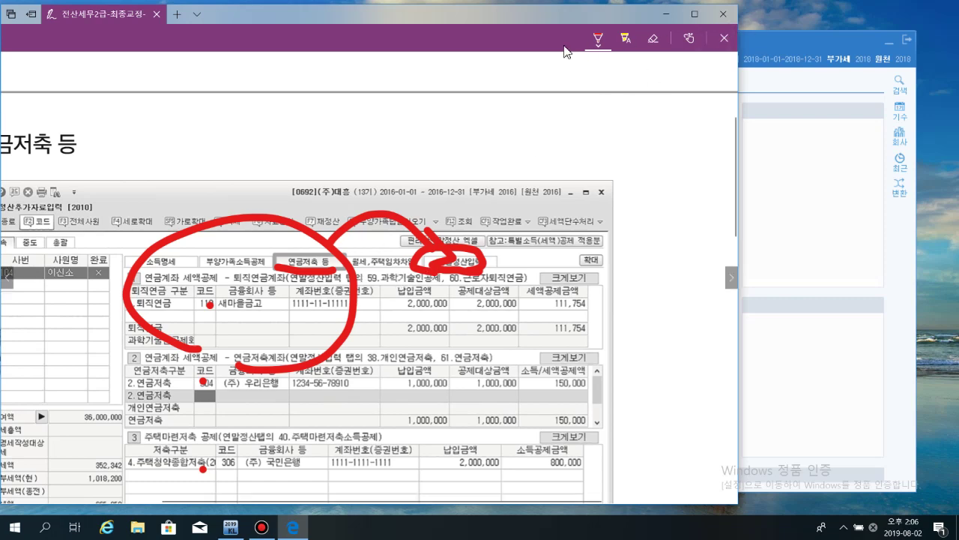
left_click_drag(539, 20, 583, 15)
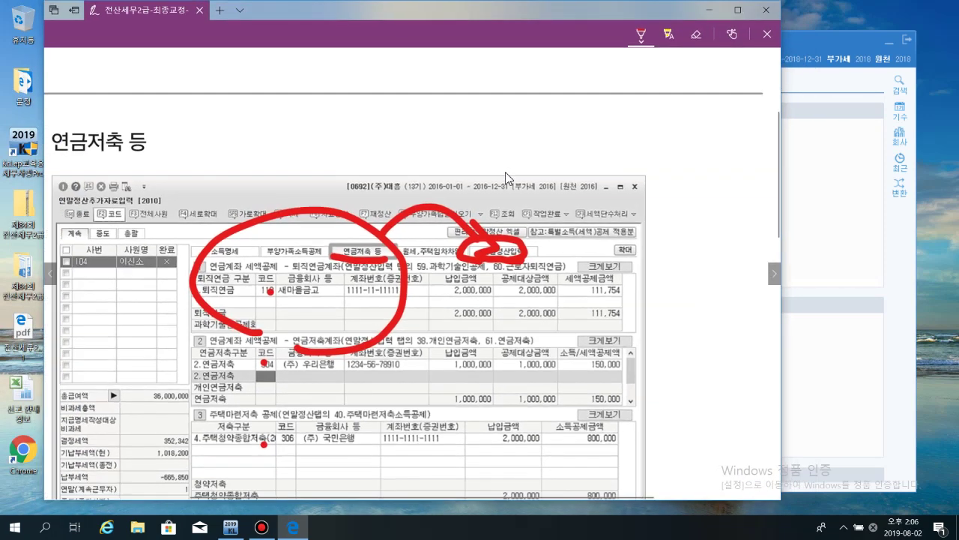
scroll(506, 177, "down", 2)
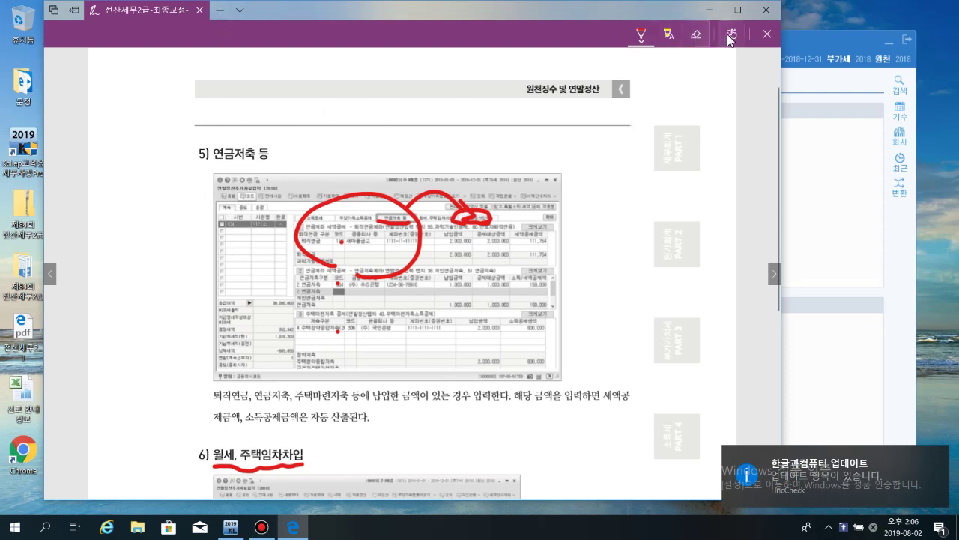
- Leave note mode and go to page 278, bringing practice question 2) on the year-end settlement into view
left_click(766, 33)
mouse_move(208, 65)
left_click(94, 71)
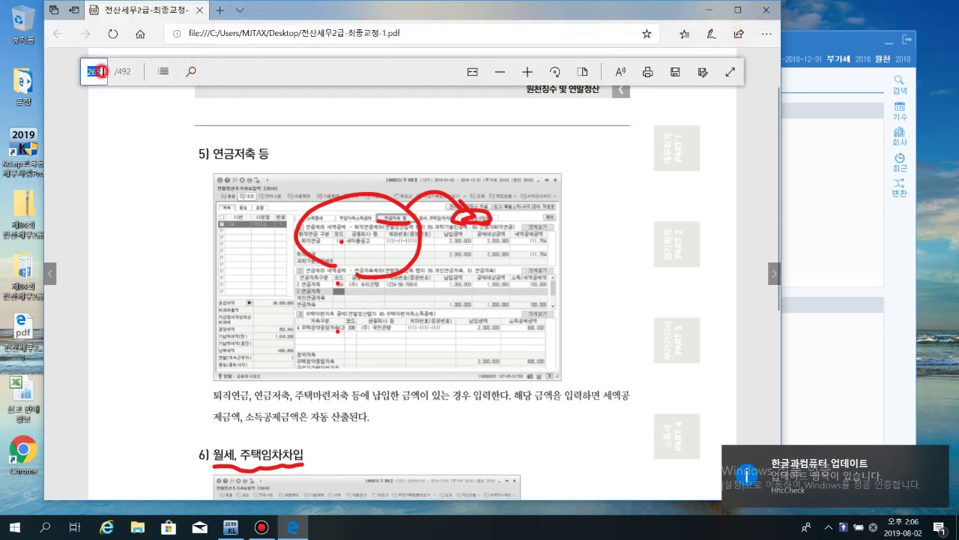
type("278")
key("Return")
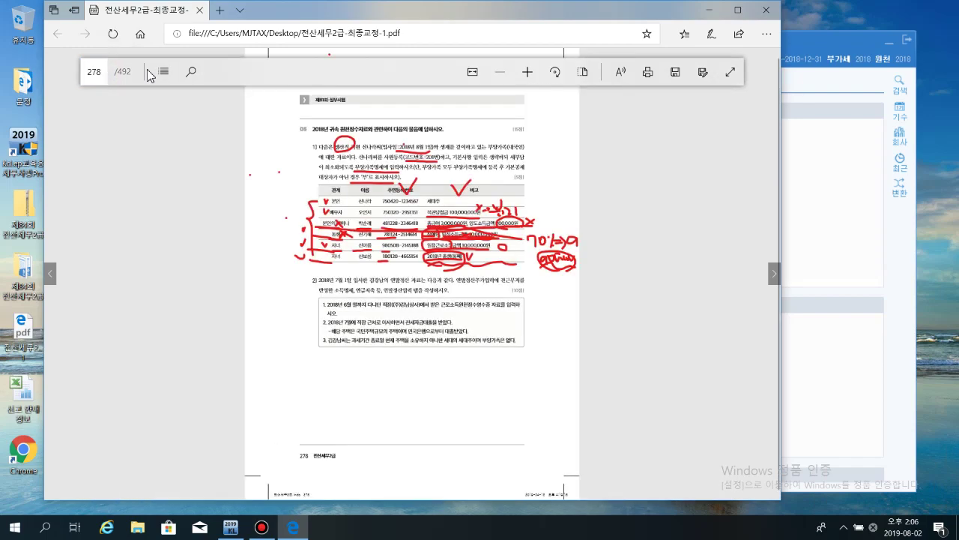
scroll(417, 248, "down", 1)
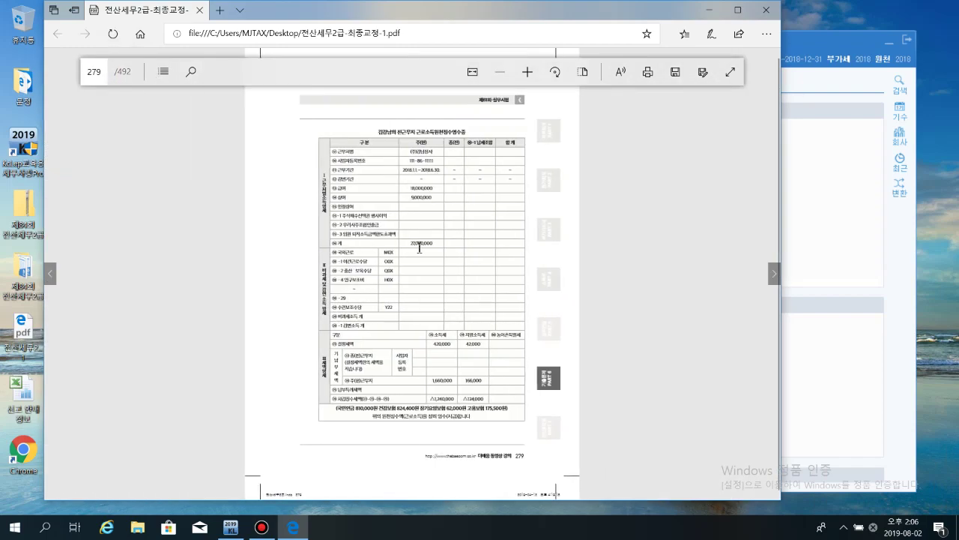
scroll(420, 248, "up", 1)
scroll(413, 251, "up", 3)
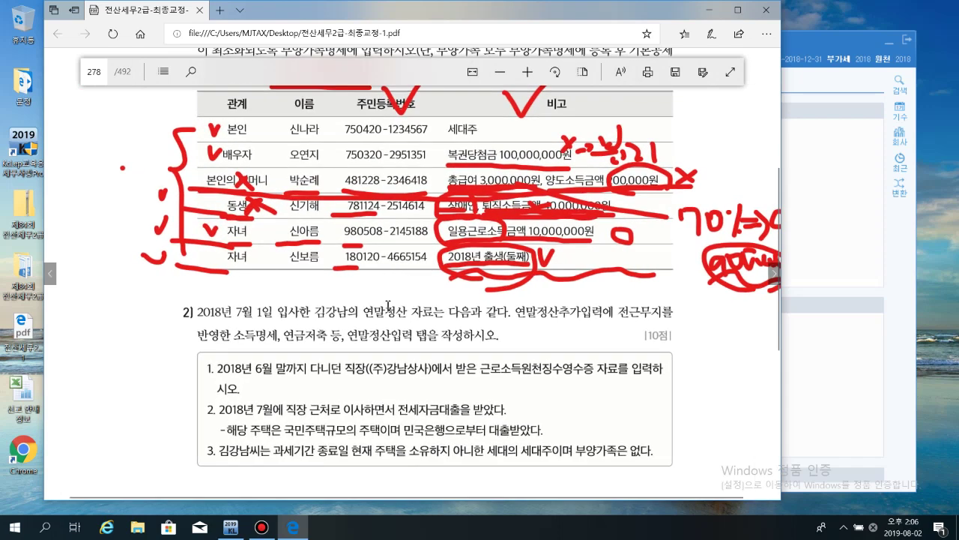
- With a blue pen, underline question 2)'s opening sentence and the phrase 연금저축 등, 연말정산입력 탭을 작성하시오
left_click(710, 33)
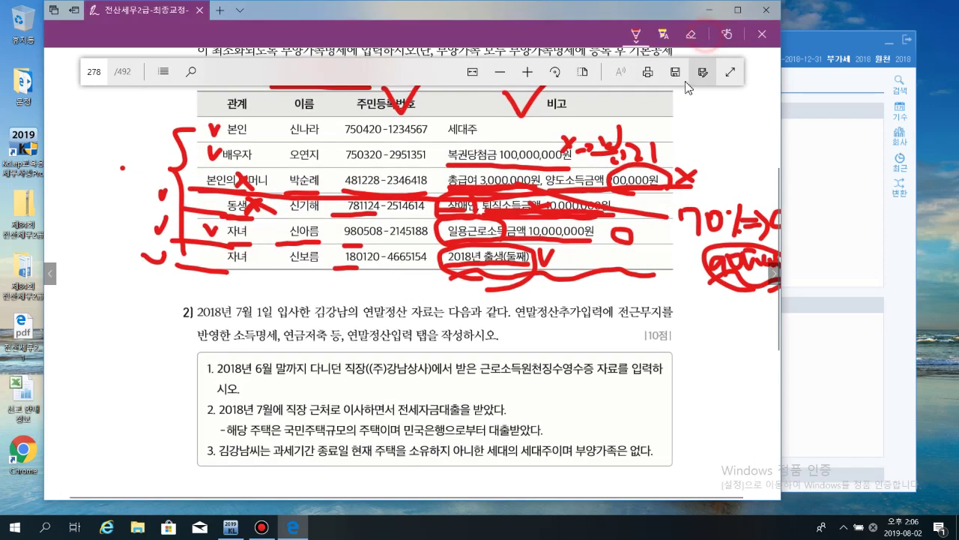
left_click(640, 33)
left_click(689, 160)
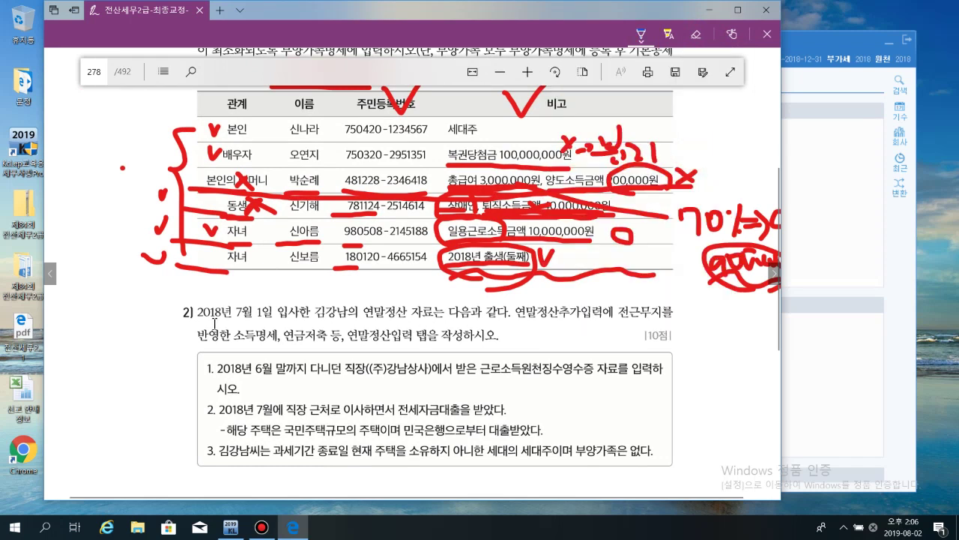
left_click_drag(201, 320, 509, 324)
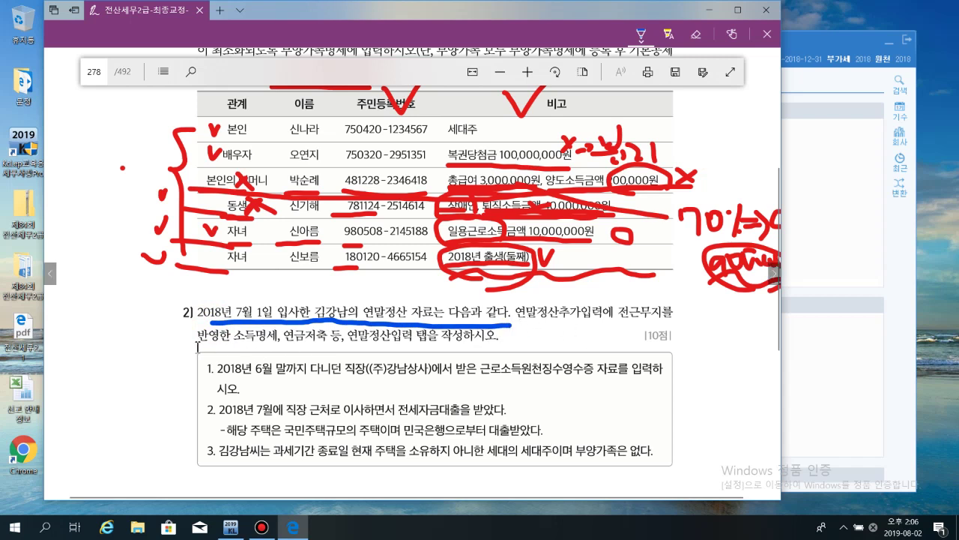
left_click_drag(277, 346, 499, 345)
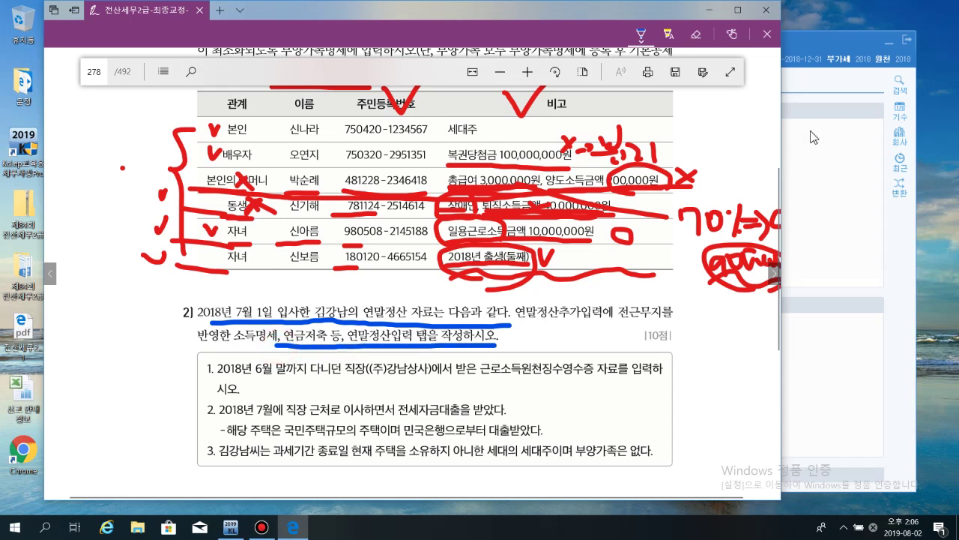
- Switch to KcLep, set the company to 0812 (주)도봉산업, and open the 연말정산추가자료입력 form past its notice
left_click(814, 137)
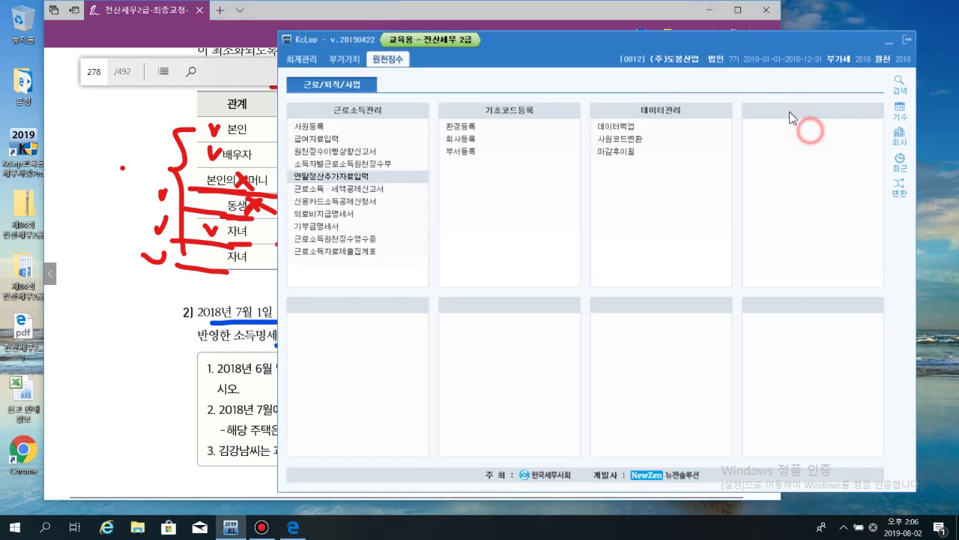
left_click(689, 65)
double_click(476, 243)
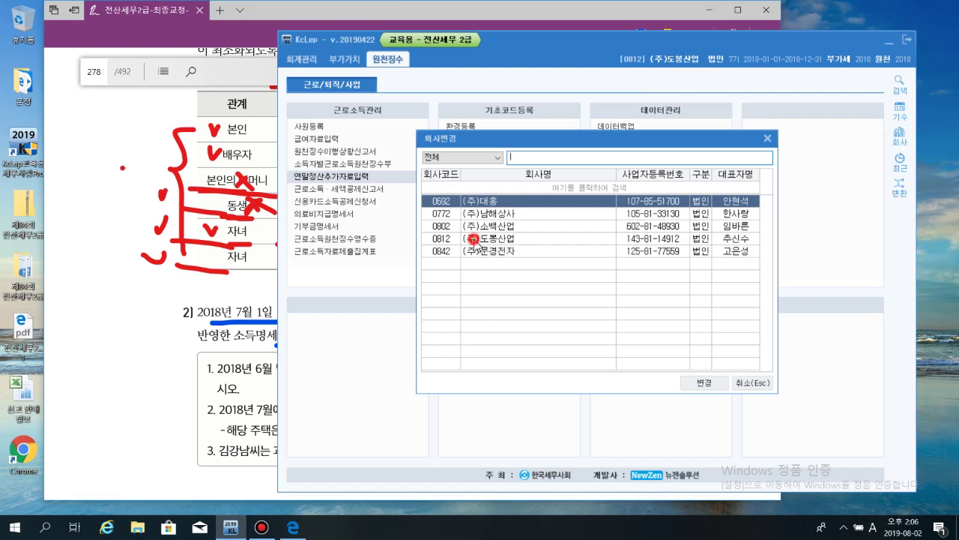
left_click(338, 182)
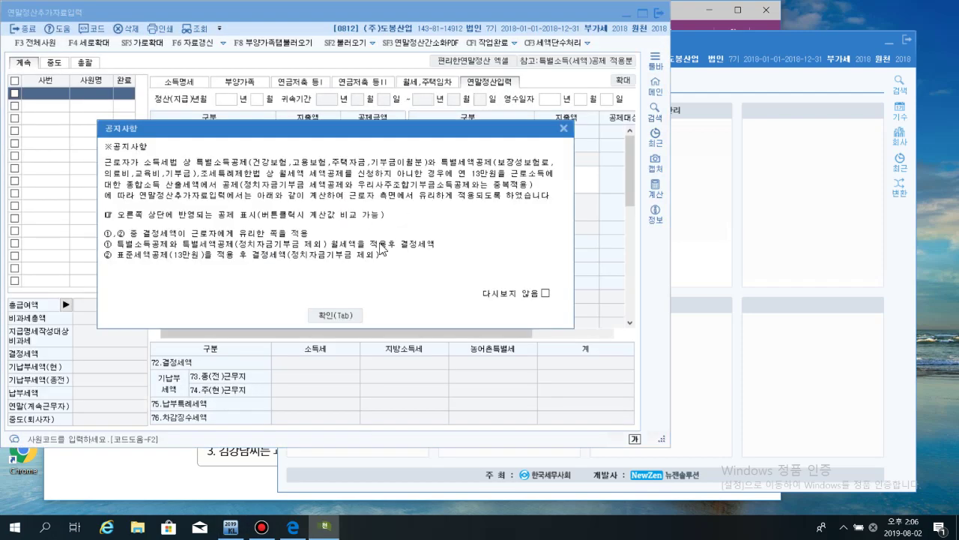
left_click(345, 314)
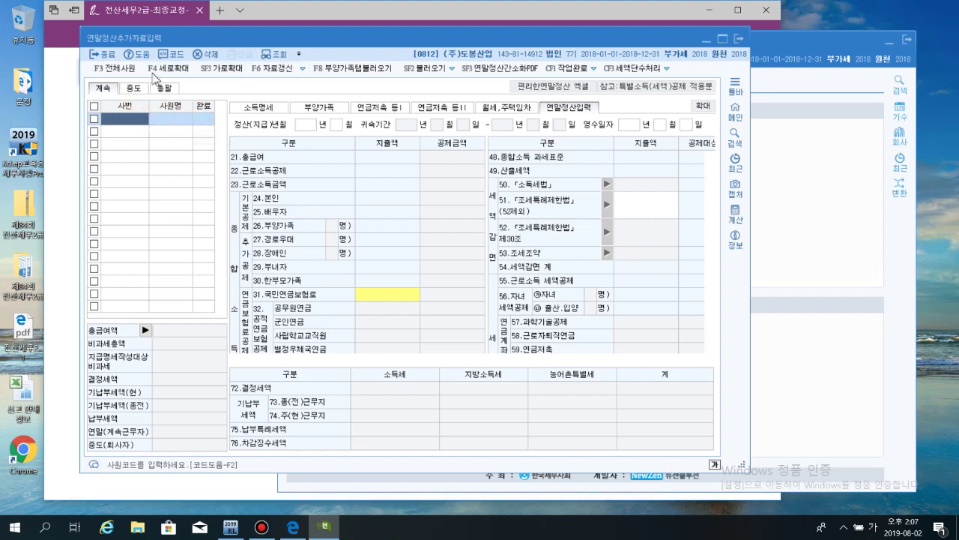
- Load all continuing employees (계속근무자) through 전체사원 and select the first employee in the list
left_click(118, 71)
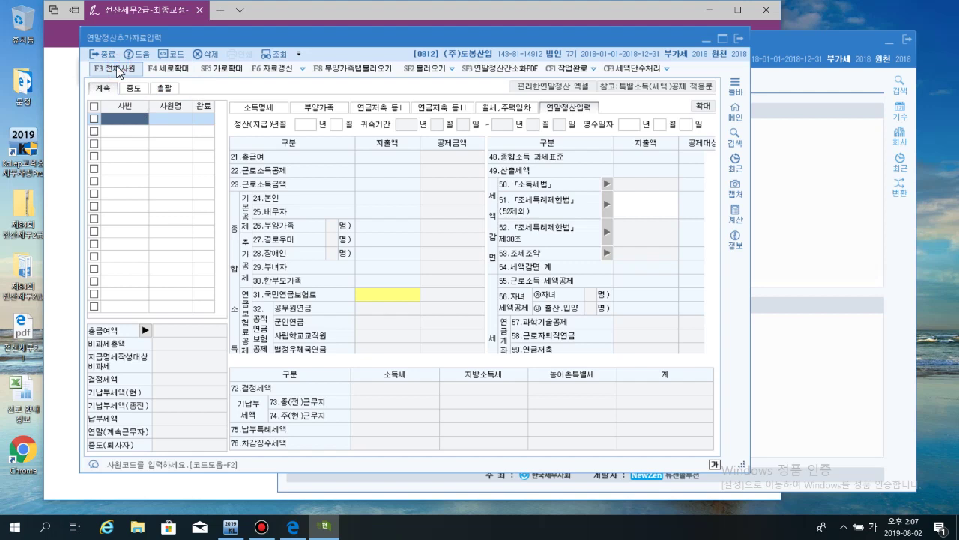
left_click(426, 271)
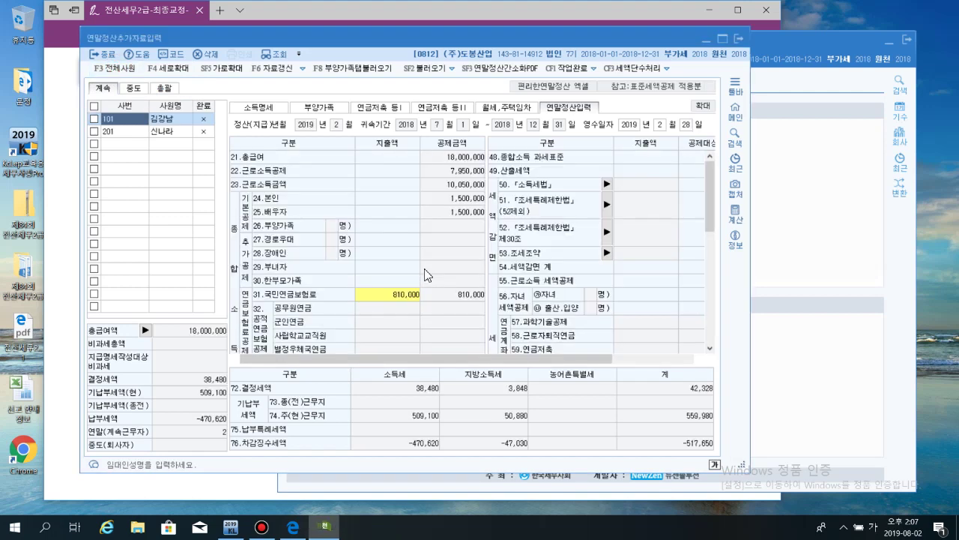
left_click(135, 121)
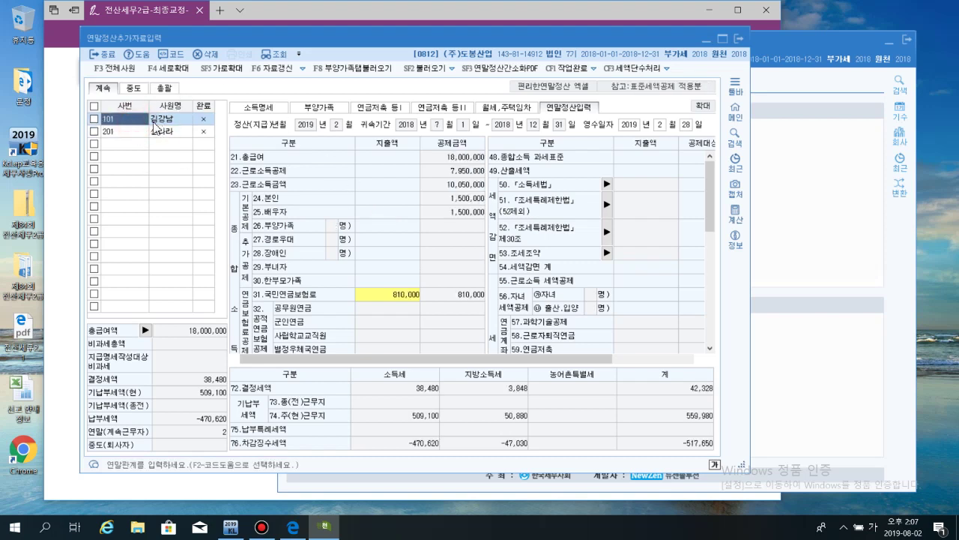
left_click(111, 70)
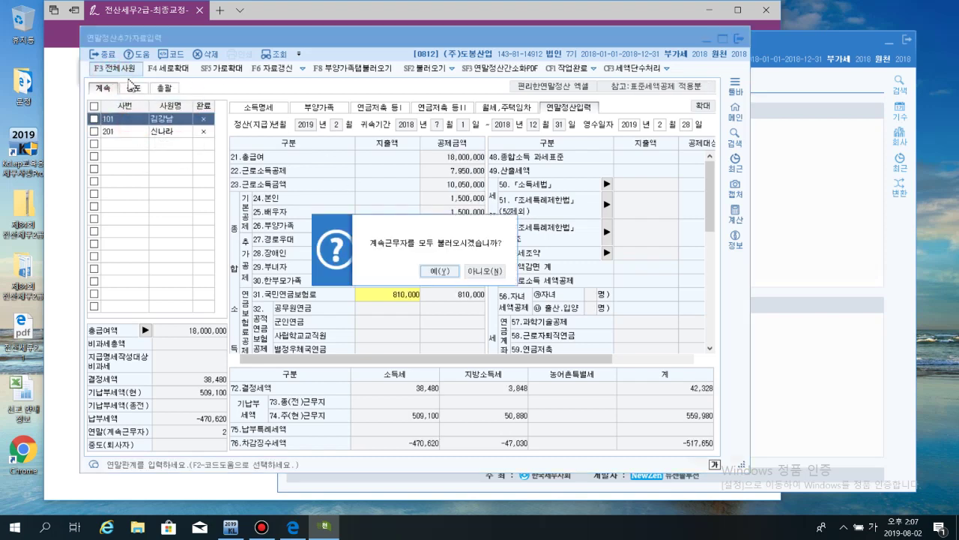
left_click(438, 271)
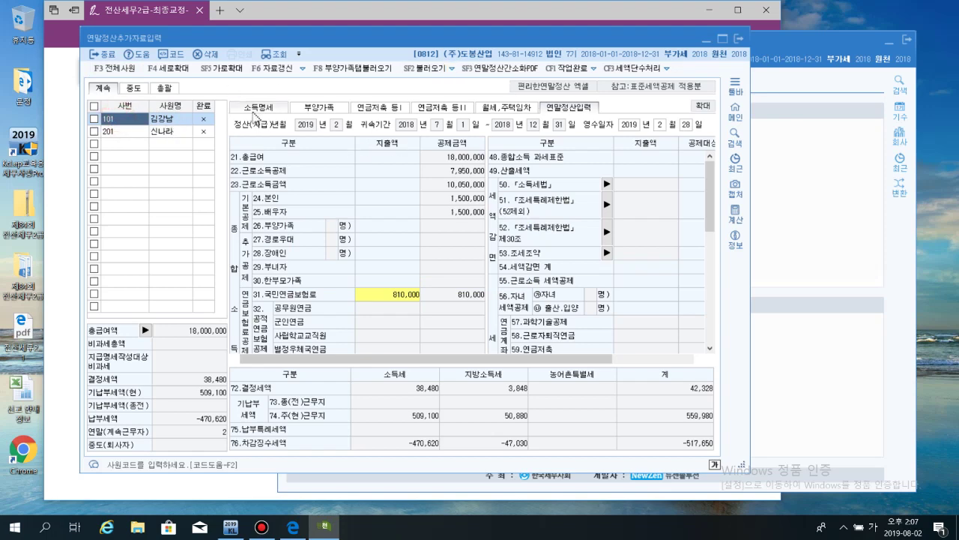
- Look through the first employee's 소득명세, 부양가족, 연금저축 등, 월세,주택임차 and 연말정산입력 sections, ending on 소득명세
left_click(249, 110)
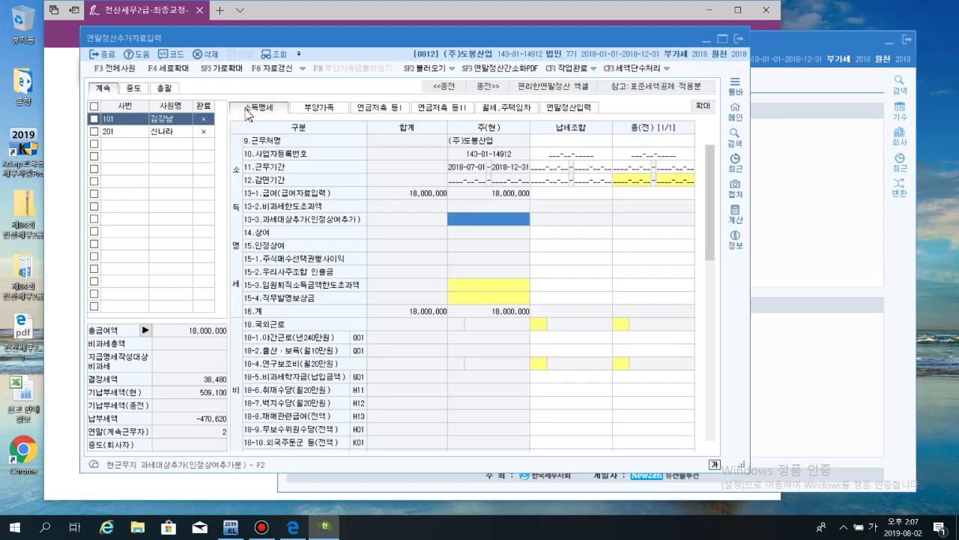
left_click(245, 110)
left_click(236, 110)
left_click(240, 109)
left_click(302, 108)
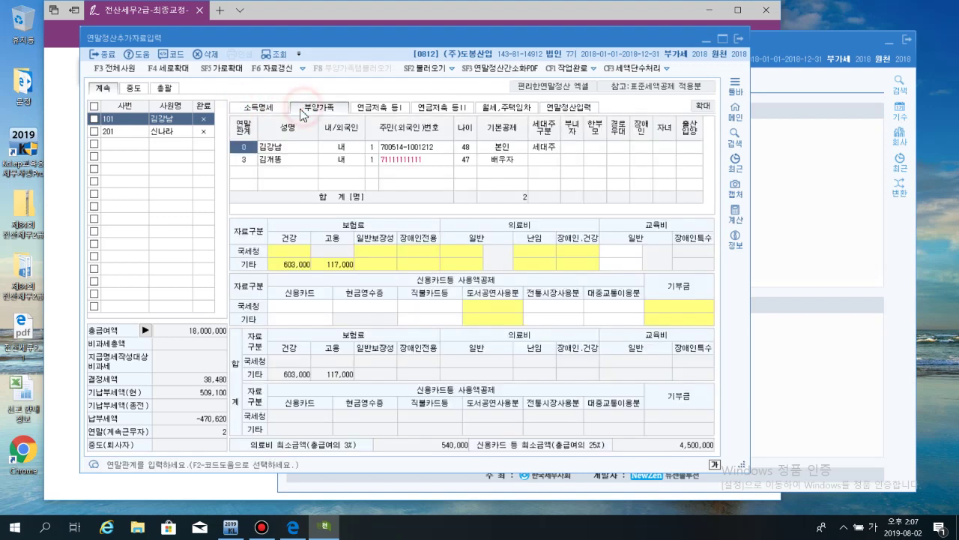
left_click(356, 110)
left_click(424, 109)
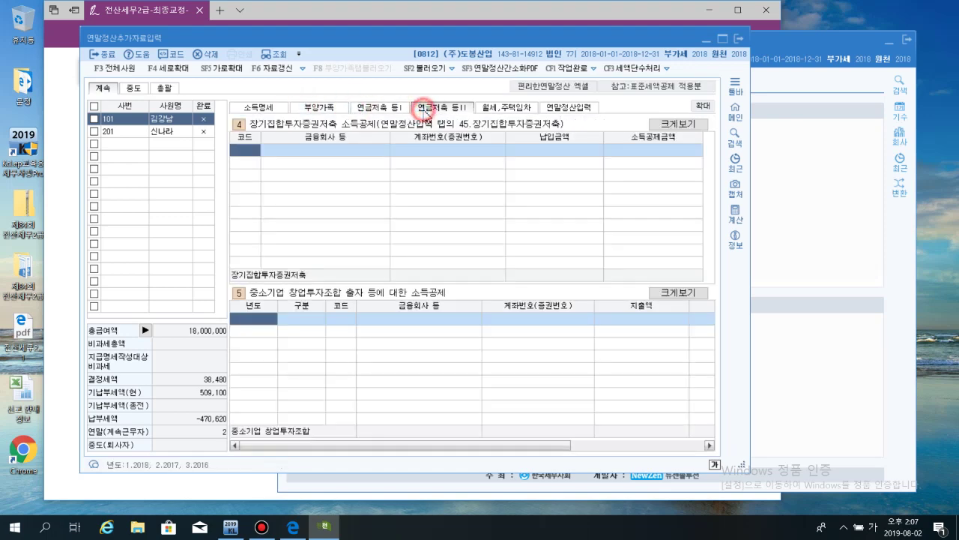
left_click(494, 111)
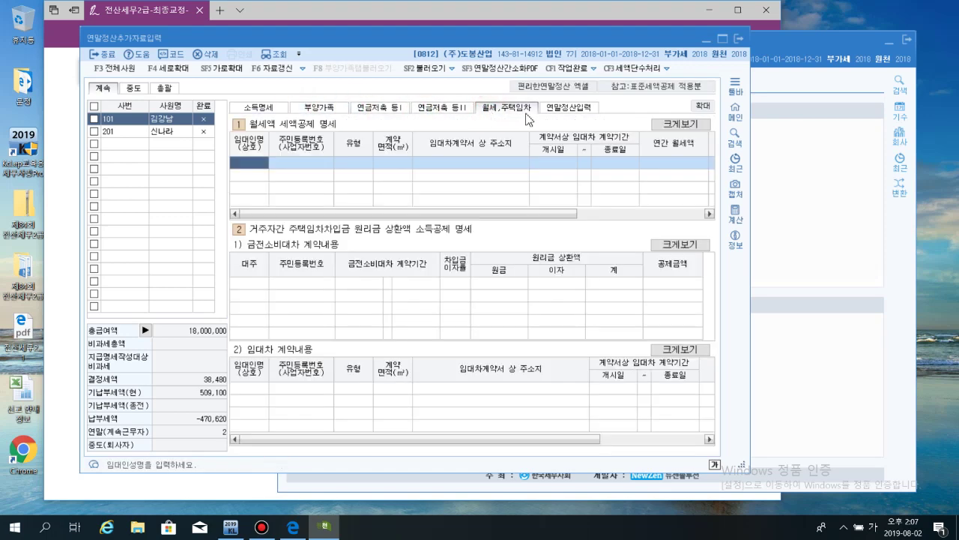
left_click(554, 108)
scroll(439, 203, "down", 2)
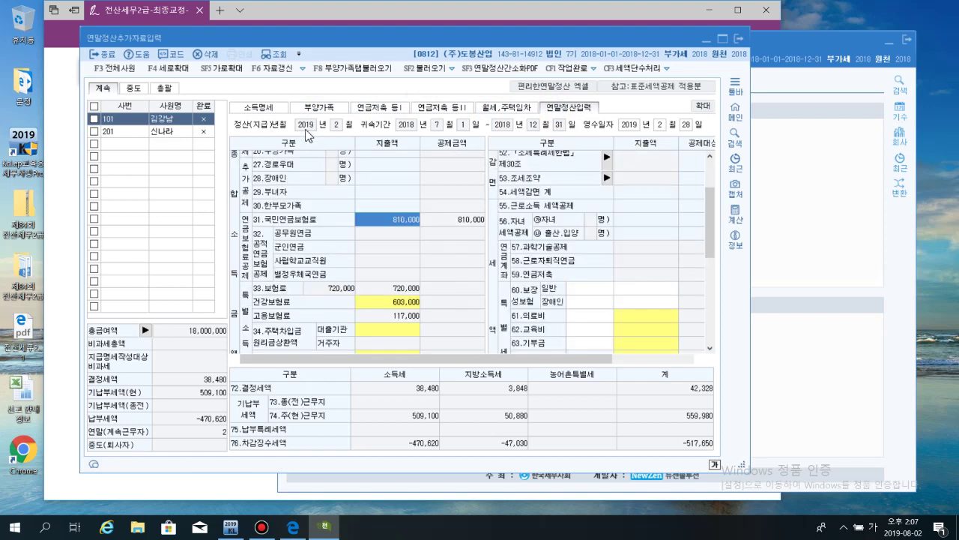
left_click(258, 109)
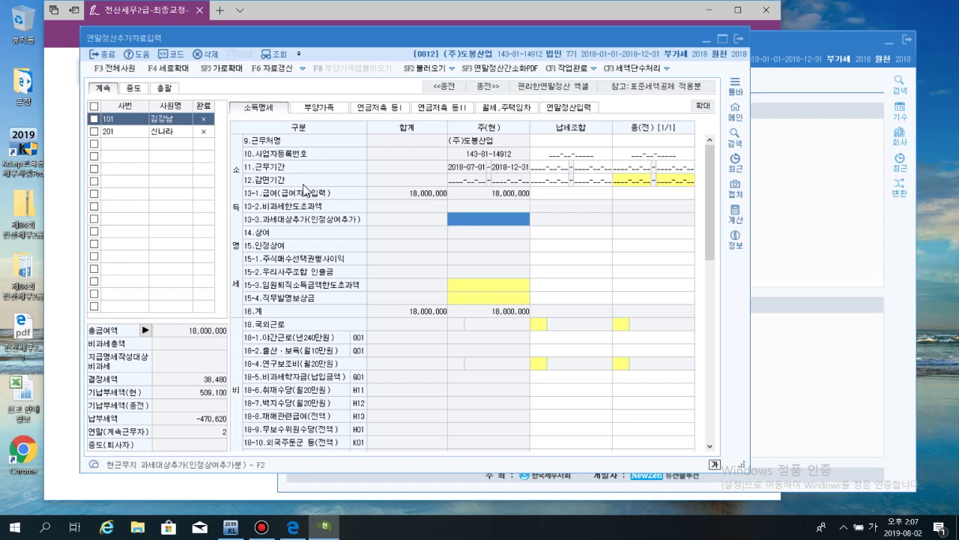
- Switch to the textbook PDF, go to page 279, underline the previous employer's 급여 and 상여 amounts in blue, and box the 계 amount
left_click(64, 232)
scroll(386, 259, "down", 4)
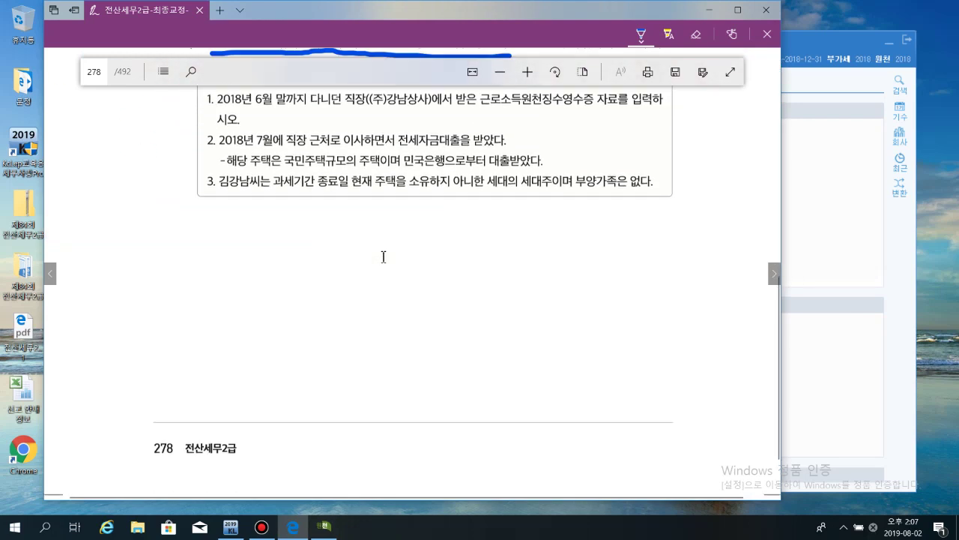
left_click(774, 273)
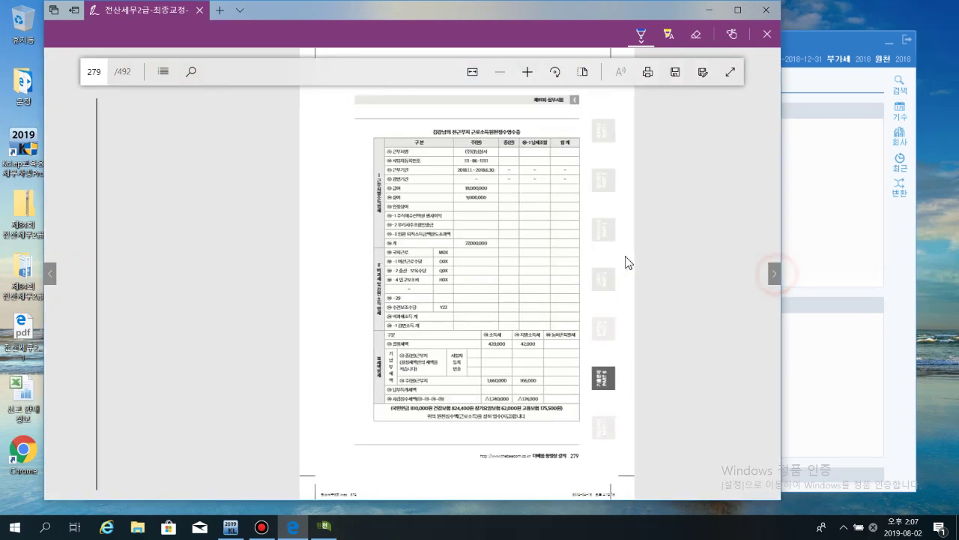
scroll(621, 267, "up", 4)
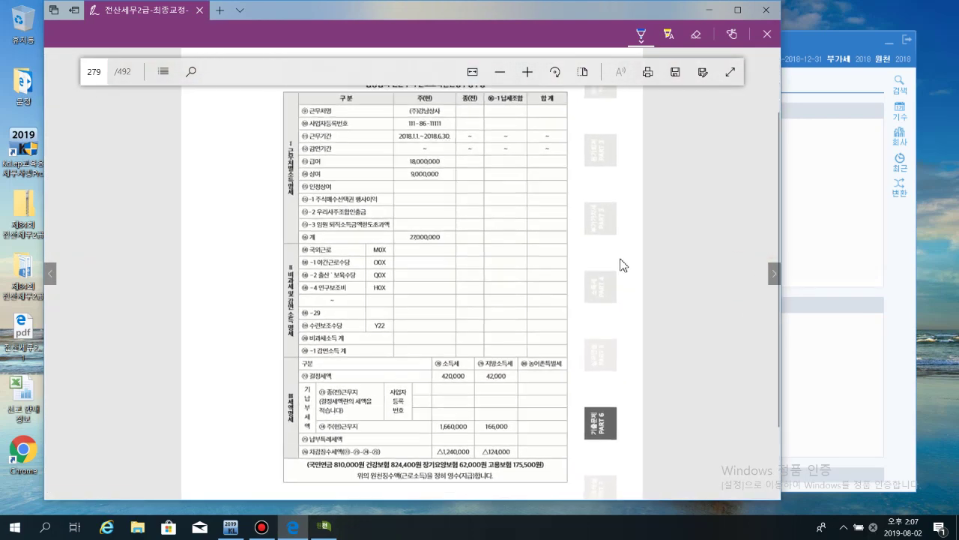
scroll(621, 266, "up", 1)
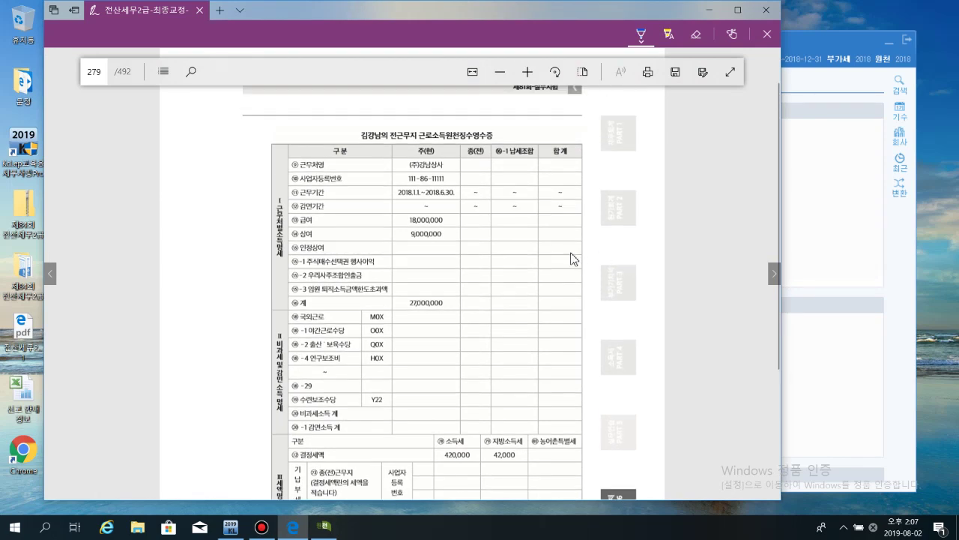
scroll(571, 259, "up", 2)
left_click_drag(399, 219, 462, 216)
left_click_drag(400, 235, 458, 234)
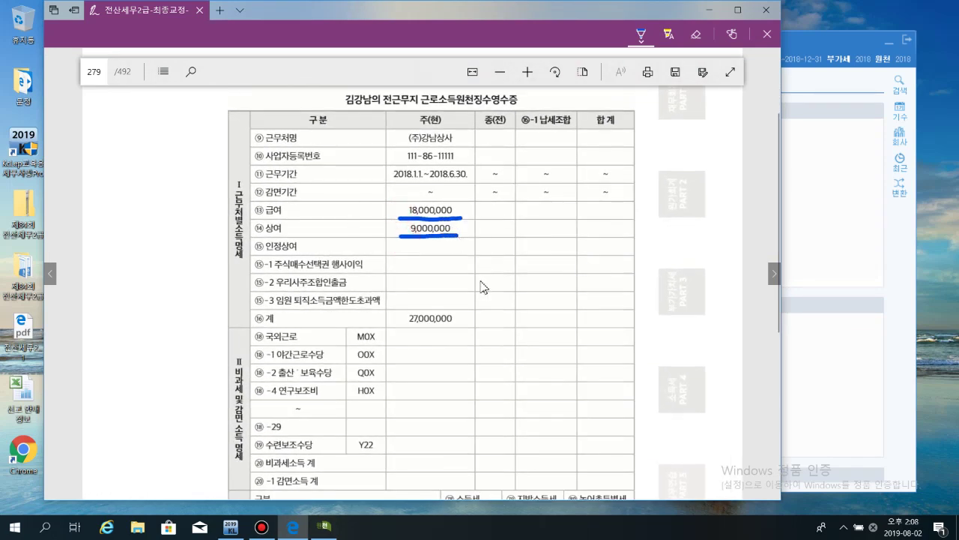
mouse_move(403, 330)
left_mouse_down()
mouse_move(459, 306)
mouse_move(403, 334)
mouse_move(553, 324)
left_mouse_up()
- Underline the 결정세액 and 주(현)근무지 tax amounts, tick these rows and 차감징수세액, and circle both 결정세액 amounts
scroll(494, 321, "down", 3)
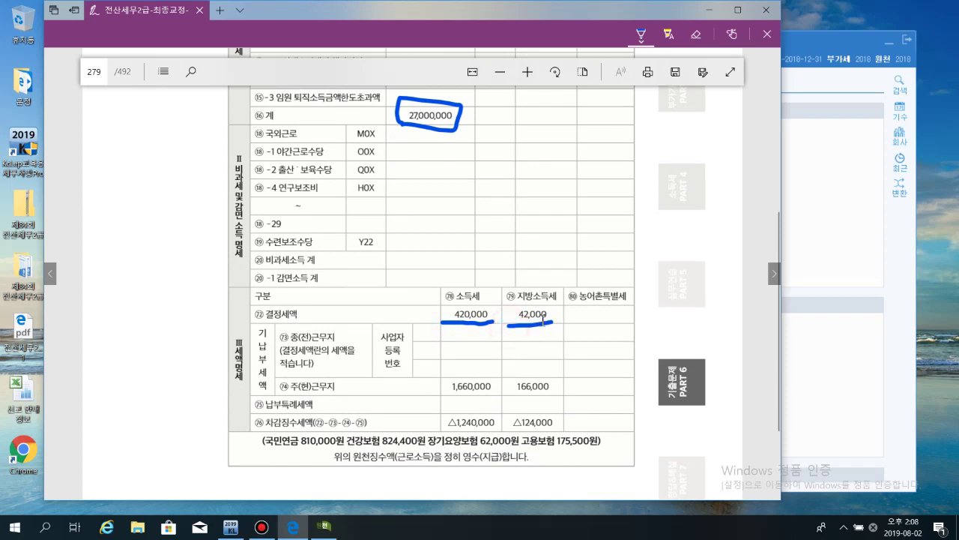
left_click_drag(443, 392, 560, 391)
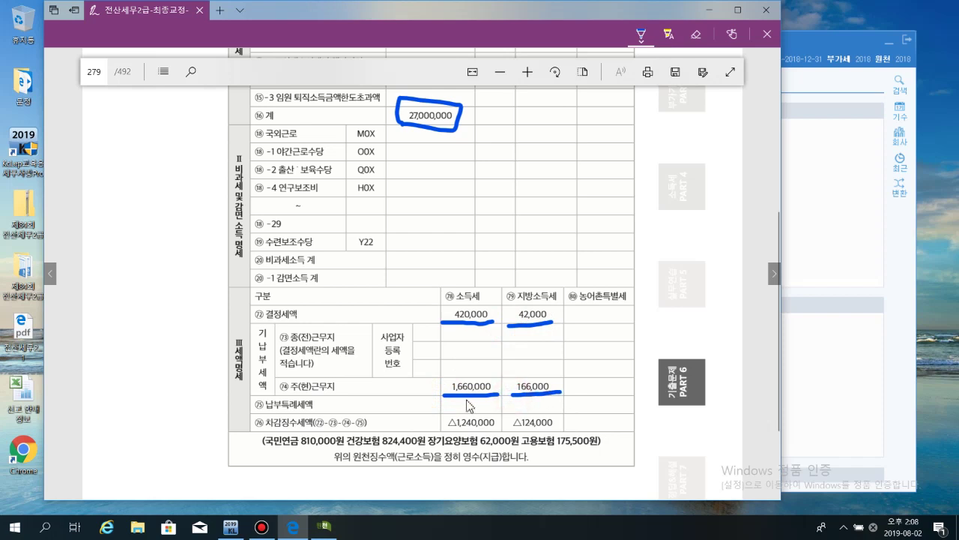
left_click_drag(434, 309, 442, 322)
mouse_move(434, 375)
left_mouse_down()
mouse_move(442, 416)
mouse_move(449, 410)
left_mouse_up()
mouse_move(477, 324)
left_mouse_down()
mouse_move(446, 289)
mouse_move(516, 327)
mouse_move(551, 324)
left_mouse_up()
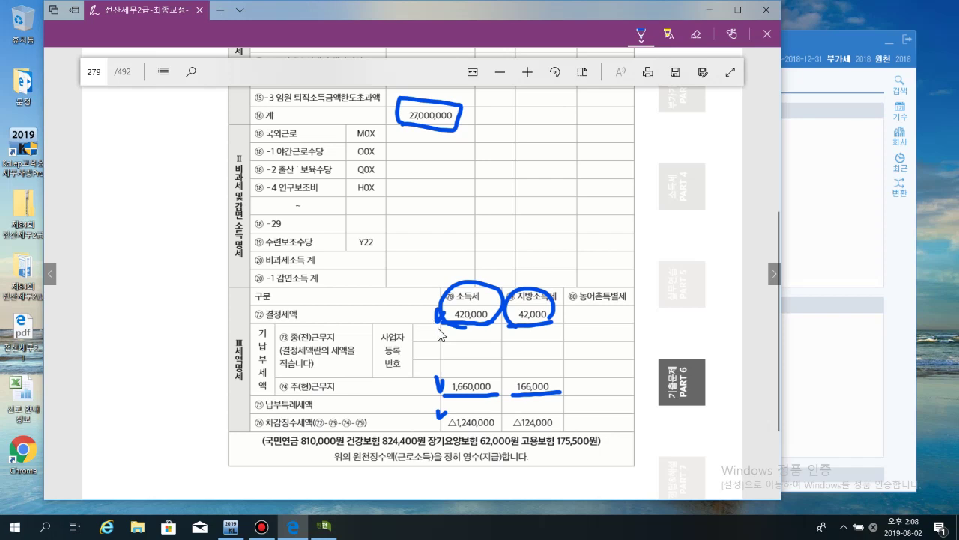
- Underline the 계 amount with an arrow, circle 주(현)근무지's 소득세, and draw a linking curve from 결정세액 to the underlined 차감징수세액 amounts
left_click_drag(398, 128, 463, 133)
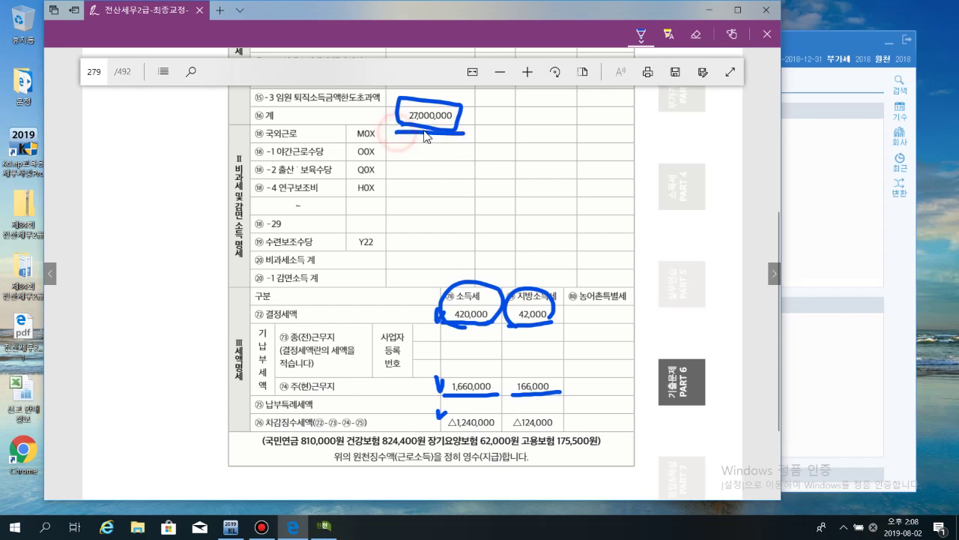
left_click_drag(448, 327, 556, 325)
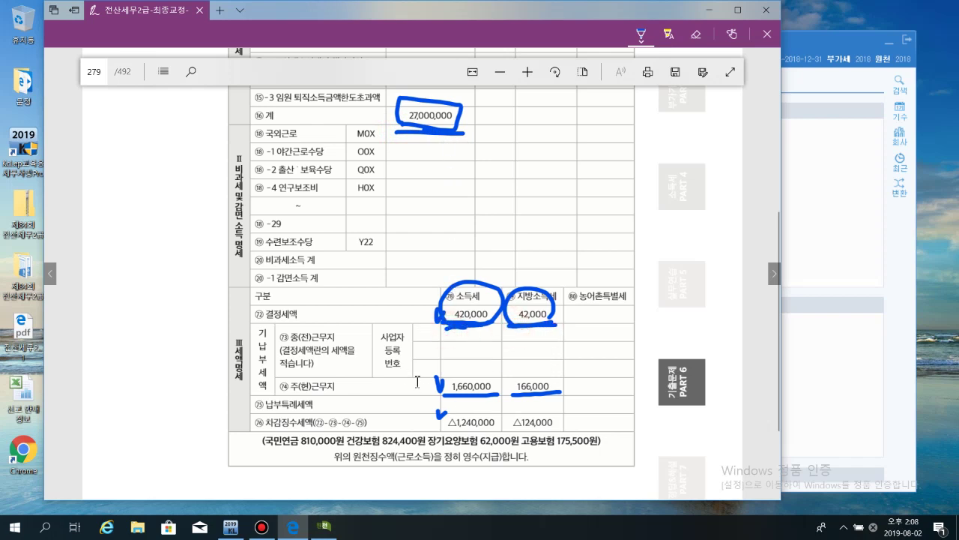
mouse_move(435, 128)
left_mouse_down()
mouse_move(441, 148)
mouse_move(452, 136)
left_mouse_up()
mouse_move(446, 393)
left_mouse_down()
mouse_move(443, 369)
mouse_move(500, 402)
left_mouse_up()
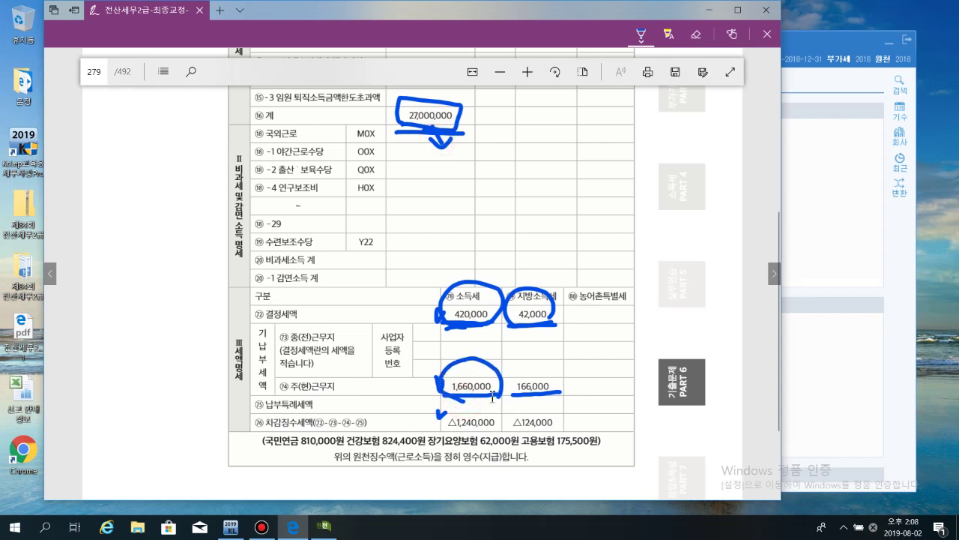
scroll(492, 396, "down", 2)
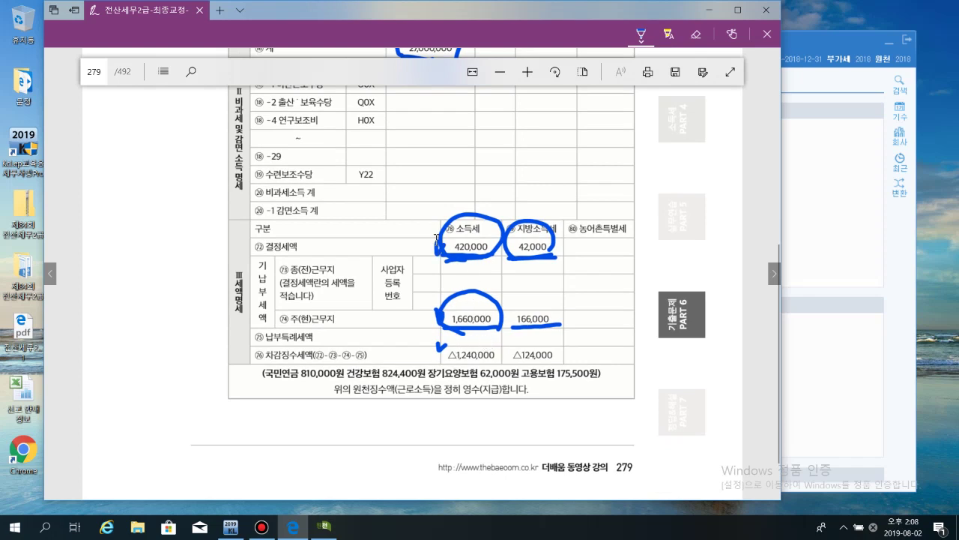
mouse_move(436, 238)
left_mouse_down()
mouse_move(408, 330)
mouse_move(426, 349)
mouse_move(489, 367)
mouse_move(564, 366)
left_mouse_up()
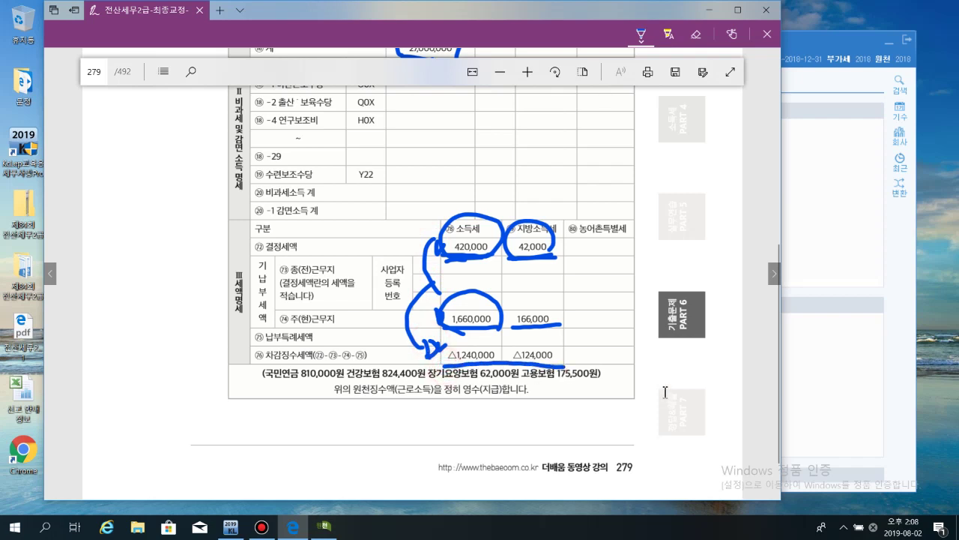
- Circle the 소득세 amounts of 결정세액 and 주(현)근무지 again, and ring the 소득세 amount of 차감징수세액
scroll(635, 375, "up", 2)
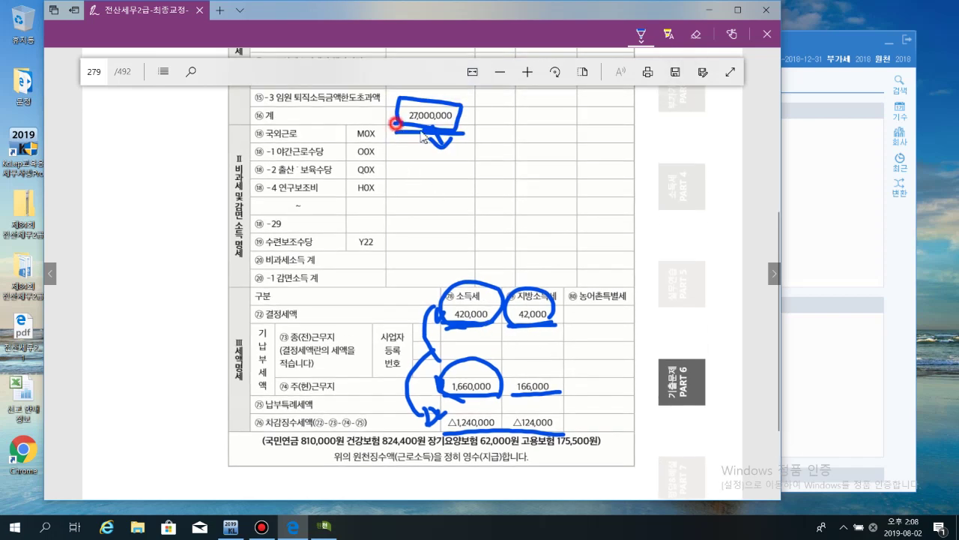
mouse_move(469, 325)
left_mouse_down()
mouse_move(441, 315)
mouse_move(496, 328)
mouse_move(487, 318)
left_mouse_up()
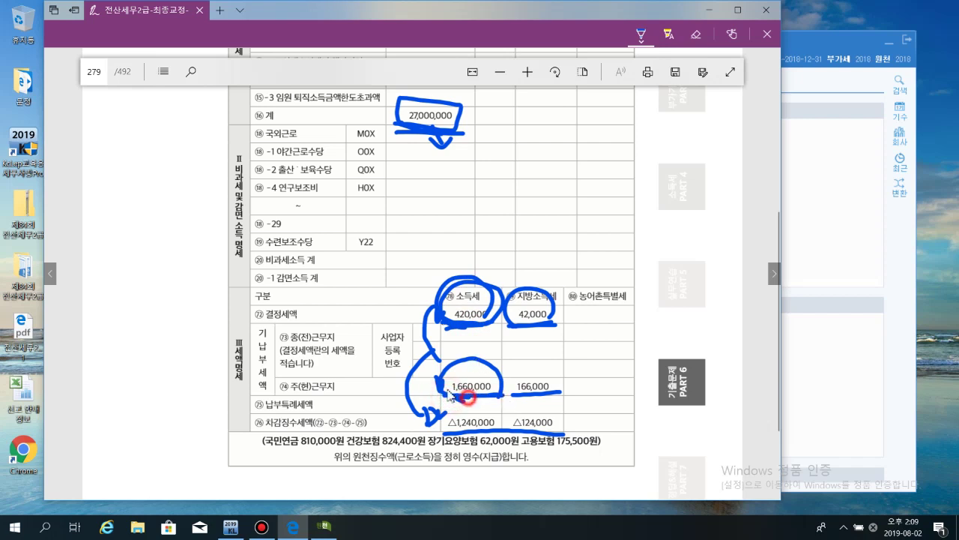
left_click_drag(449, 391, 501, 386)
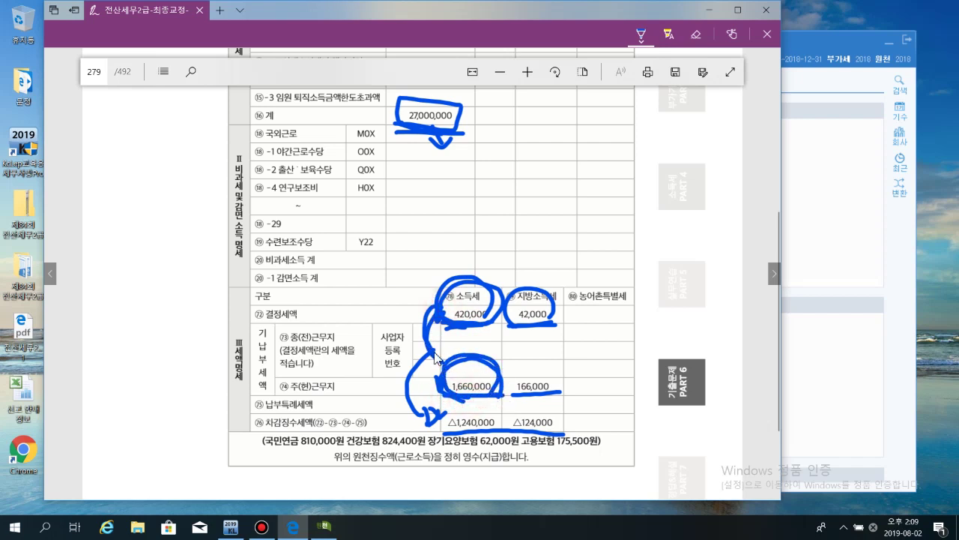
mouse_move(417, 396)
left_mouse_down()
mouse_move(424, 416)
mouse_move(481, 408)
mouse_move(494, 433)
left_mouse_up()
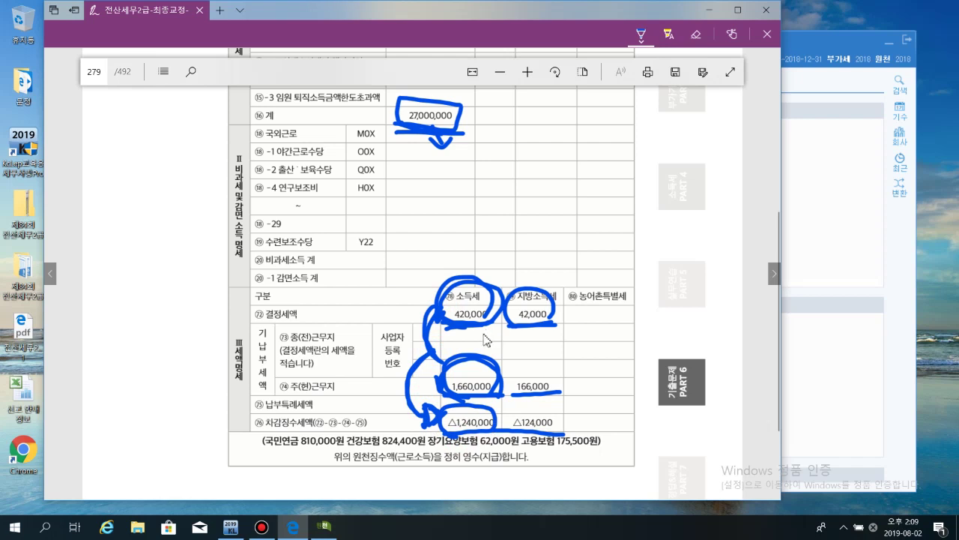
- Circle the 계 amount, then underline, ring and box the 소득세 and 지방소득세 amounts of 결정세액 together
left_click_drag(429, 325, 561, 324)
mouse_move(450, 134)
left_mouse_down()
mouse_move(474, 121)
mouse_move(420, 89)
mouse_move(394, 131)
left_mouse_up()
mouse_move(467, 329)
left_mouse_down()
mouse_move(520, 275)
mouse_move(554, 319)
left_mouse_up()
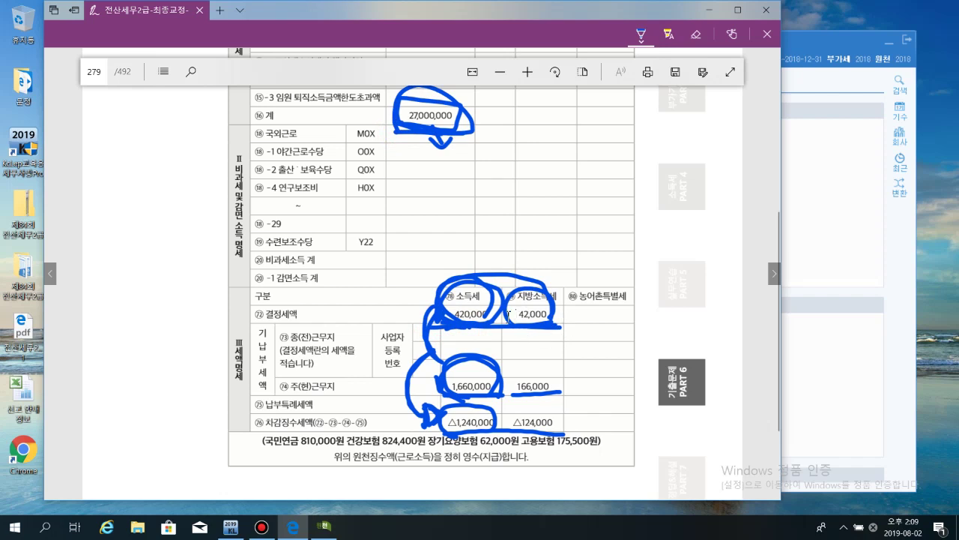
mouse_move(409, 321)
left_mouse_down()
mouse_move(408, 262)
mouse_move(594, 339)
mouse_move(437, 339)
mouse_move(415, 331)
mouse_move(410, 313)
left_mouse_up()
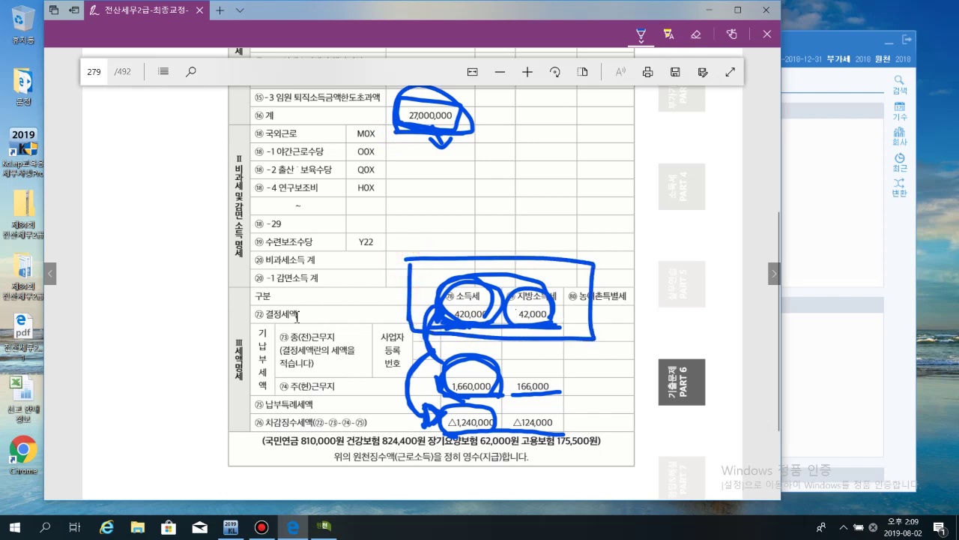
- Box the 결정세액 row label and draw a thick blue arrow pointing down at it
mouse_move(250, 313)
left_mouse_down()
mouse_move(247, 328)
mouse_move(285, 292)
mouse_move(250, 330)
left_mouse_up()
left_click_drag(267, 278, 268, 299)
left_click_drag(268, 299, 281, 283)
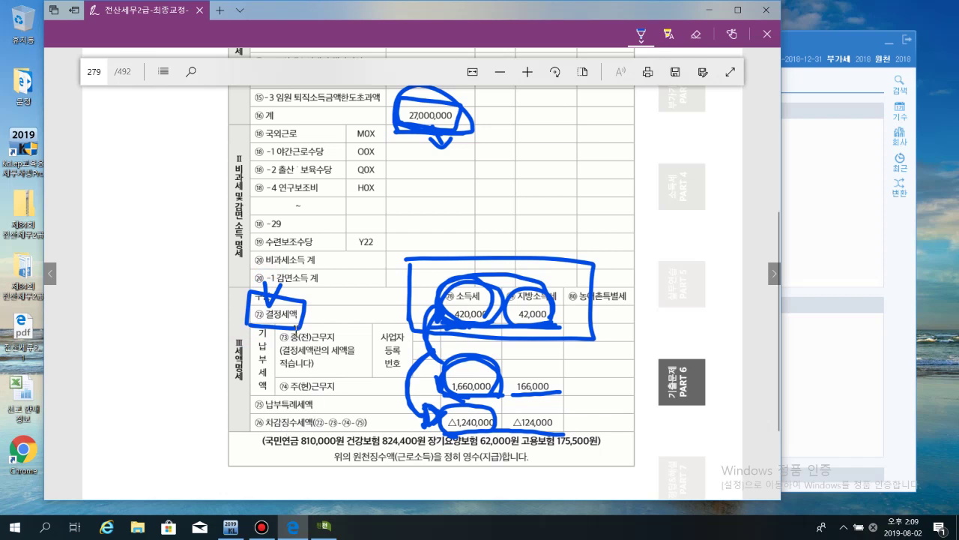
mouse_move(256, 276)
left_mouse_down()
mouse_move(267, 297)
mouse_move(279, 278)
left_mouse_up()
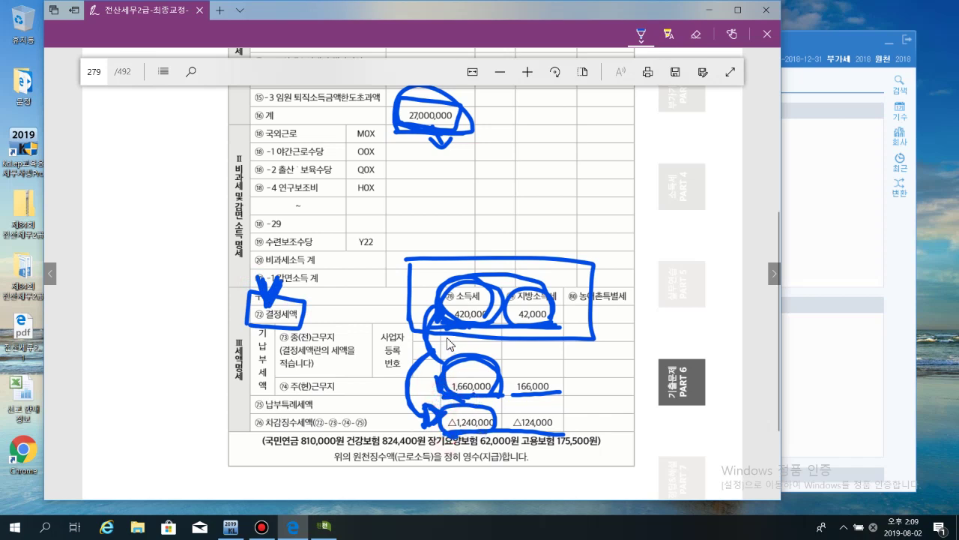
scroll(494, 335, "up", 3)
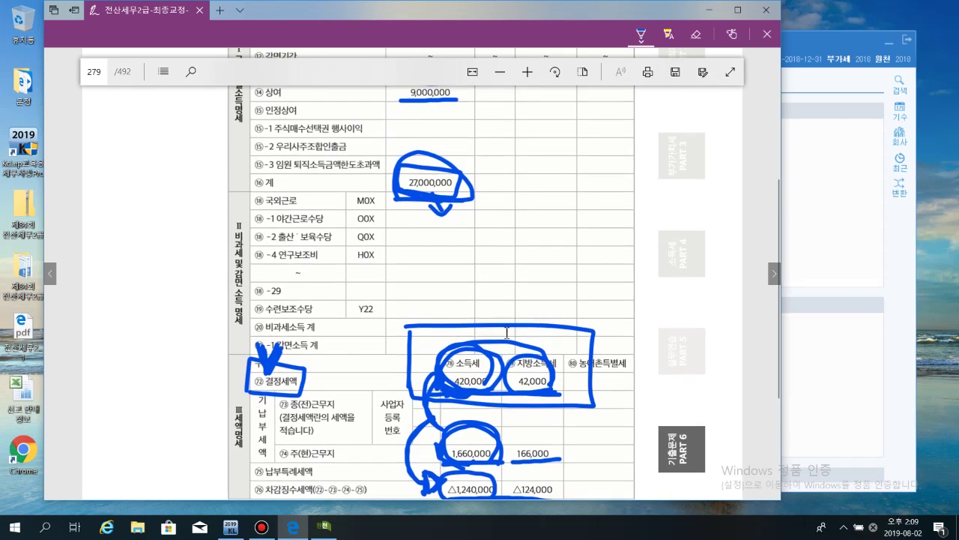
scroll(495, 335, "down", 3)
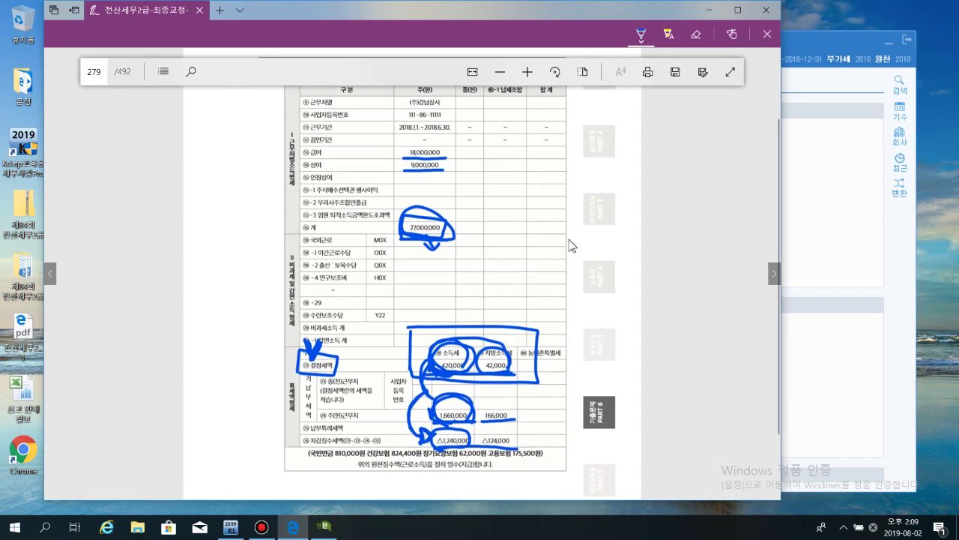
- Switch back to the 연말정산추가자료입력 form in KcLep and fill in the previous employer's name as 근무처명 in the 종(전) column
left_click(838, 210)
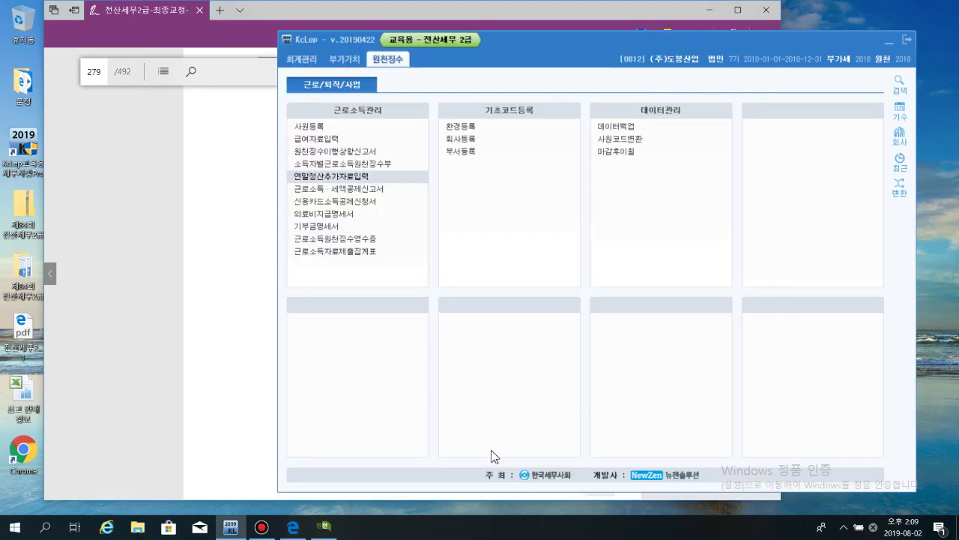
left_click(324, 527)
left_click(662, 144)
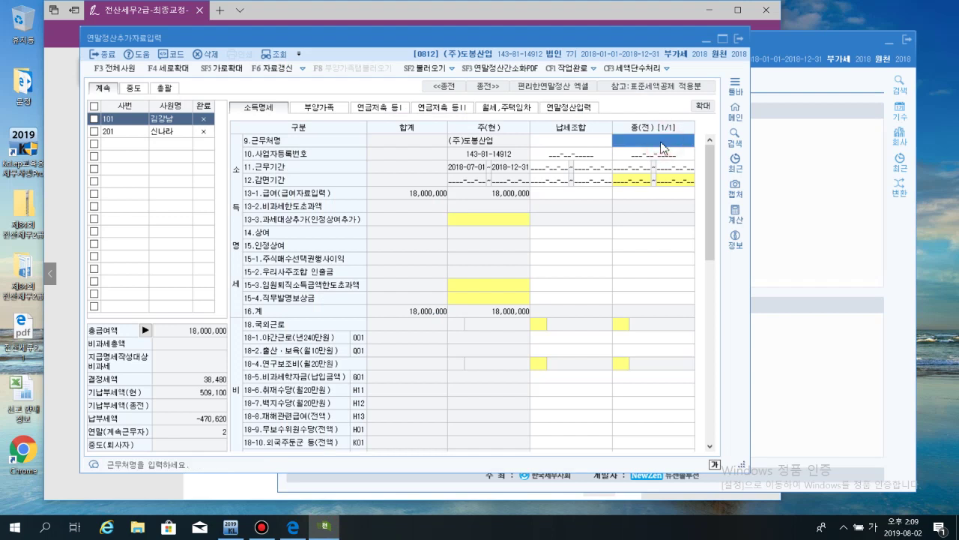
type("(주")
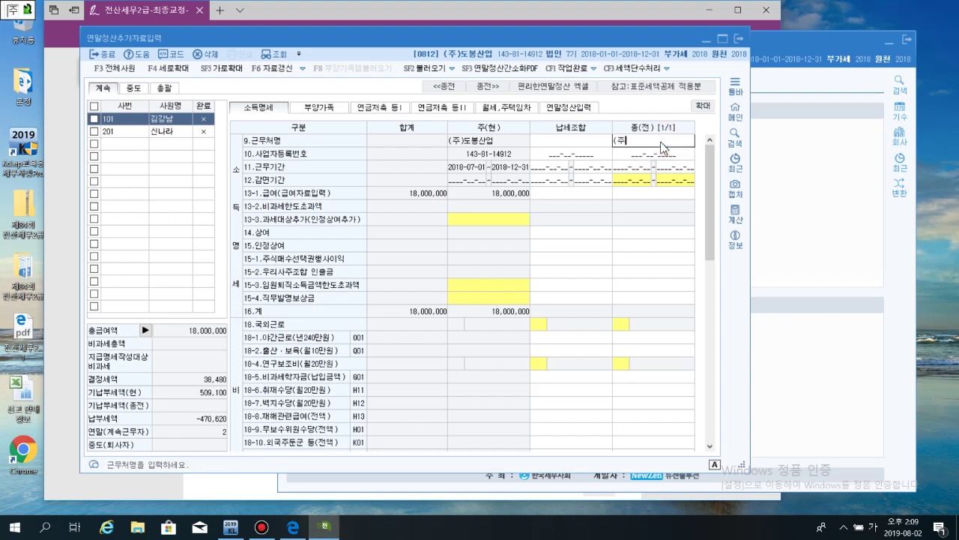
type(")강ㄴ암상사")
key("Return")
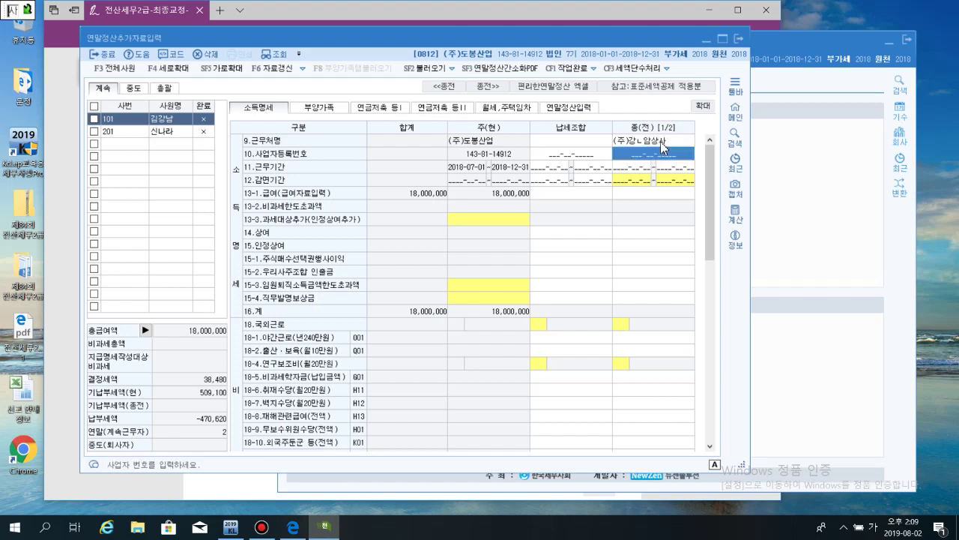
- Correct the misspelled 근무처명 in the 종(전) column to (주)강남상사
left_click(662, 142)
key("BackSpace")
key("BackSpace")
key("BackSpace")
key("BackSpace")
key("BackSpace")
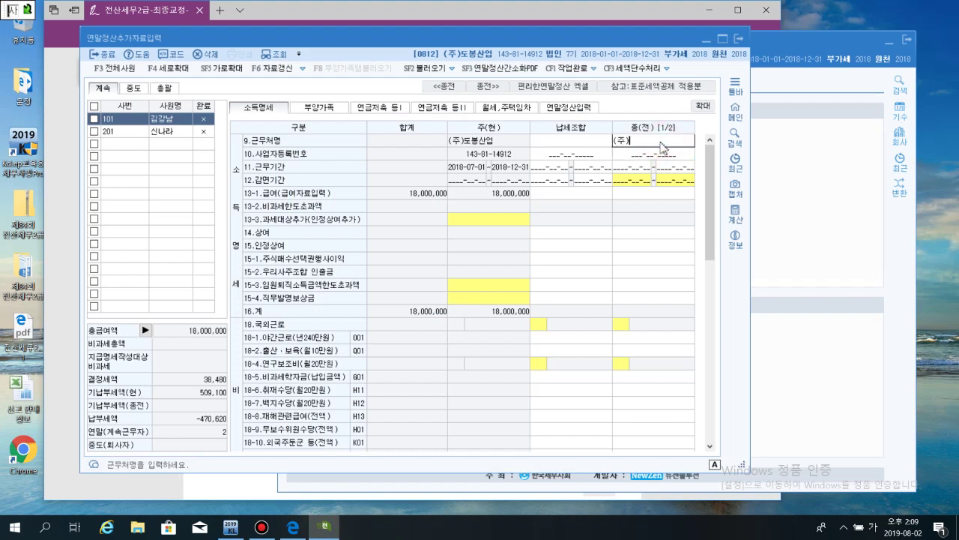
type("강남상사")
key("Return")
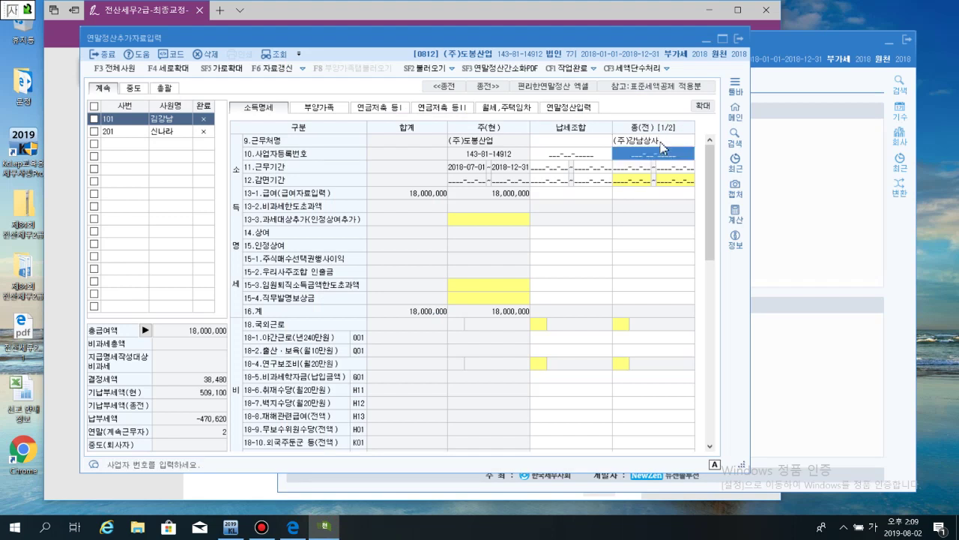
- Enter the previous employer's 사업자등록번호 and set its 근무기간 to 2018-01-01 through 2018-06-30 in the 종(전) column, leaving 감면기간 blank
type("111")
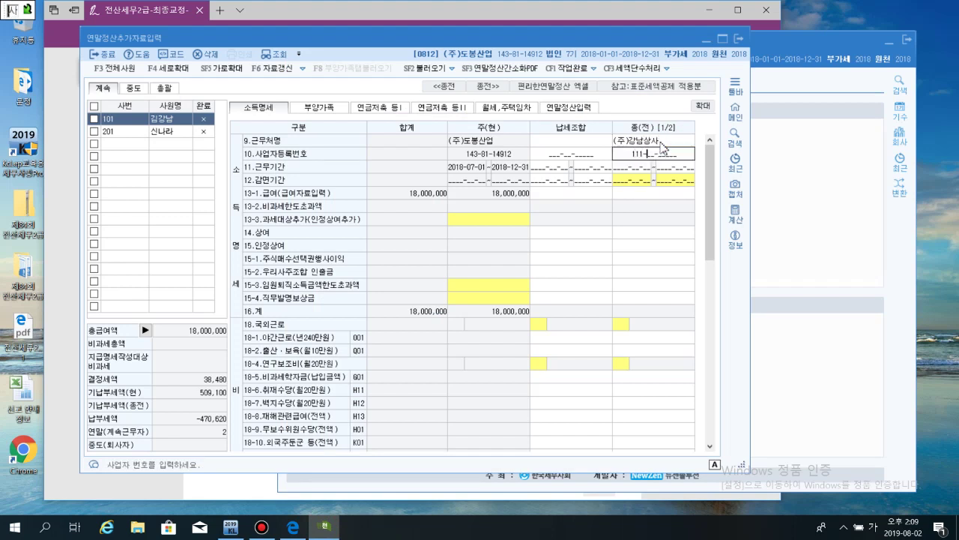
type("85111111")
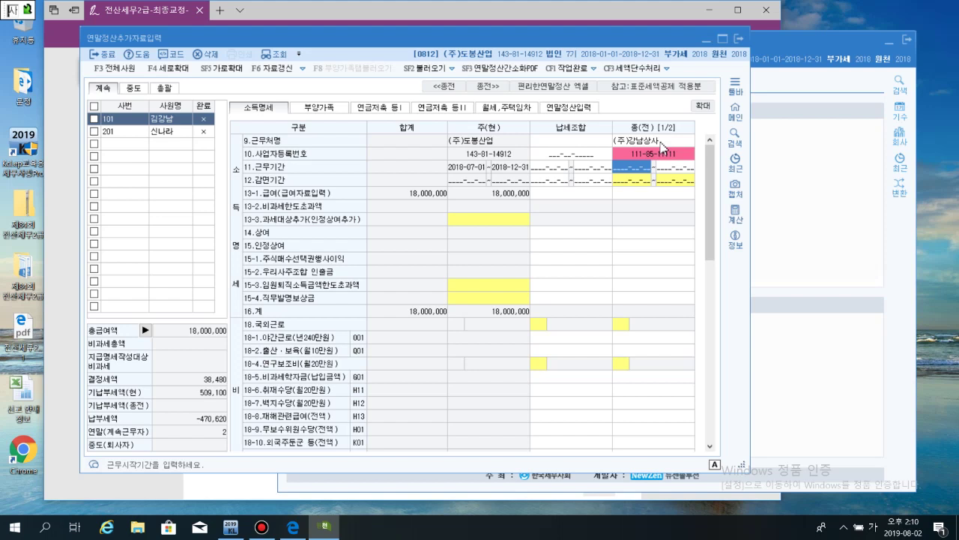
type("2018-11-")
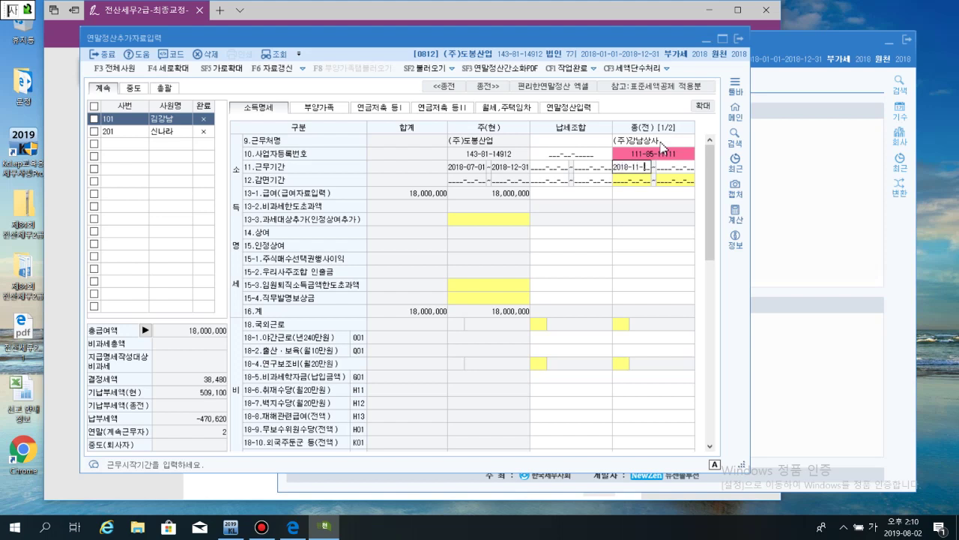
type("80101")
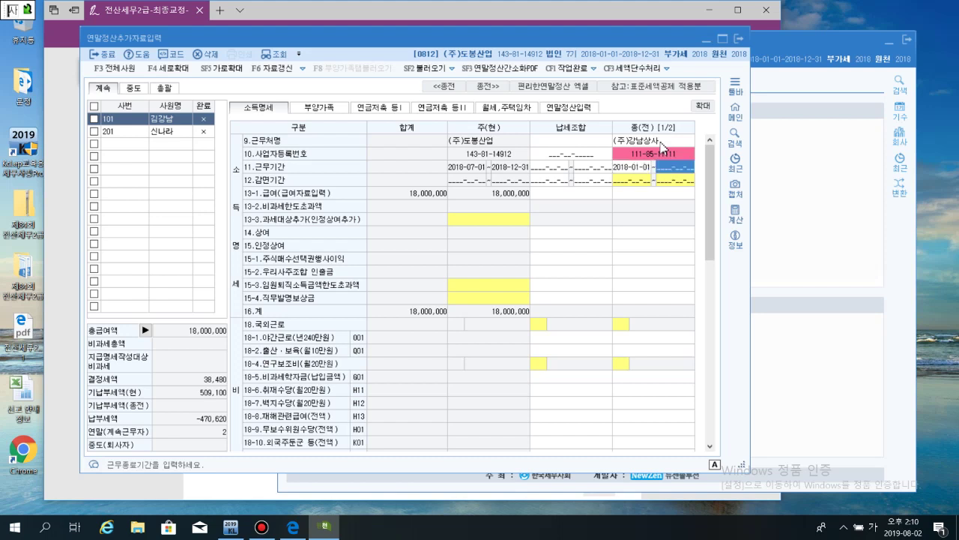
type("201806-")
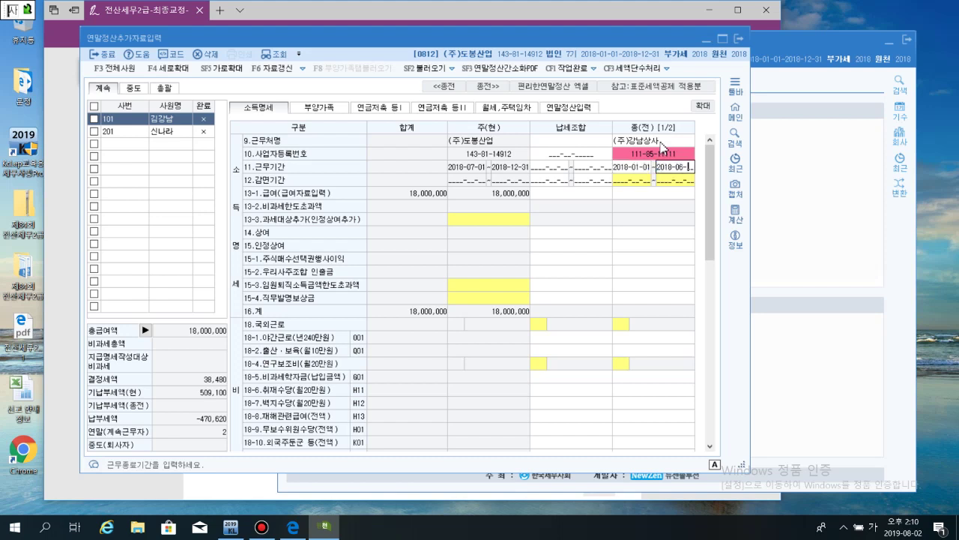
type("30")
key("Return")
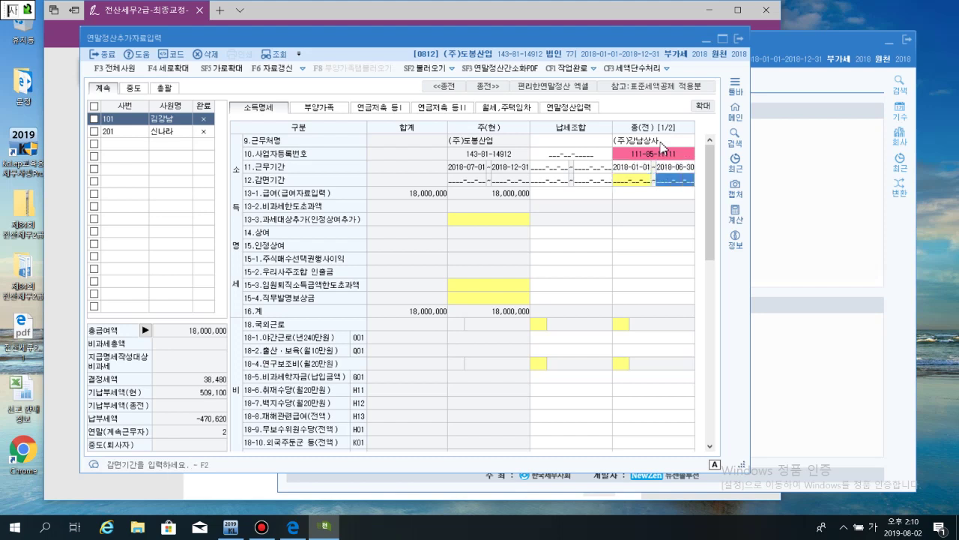
key("Return")
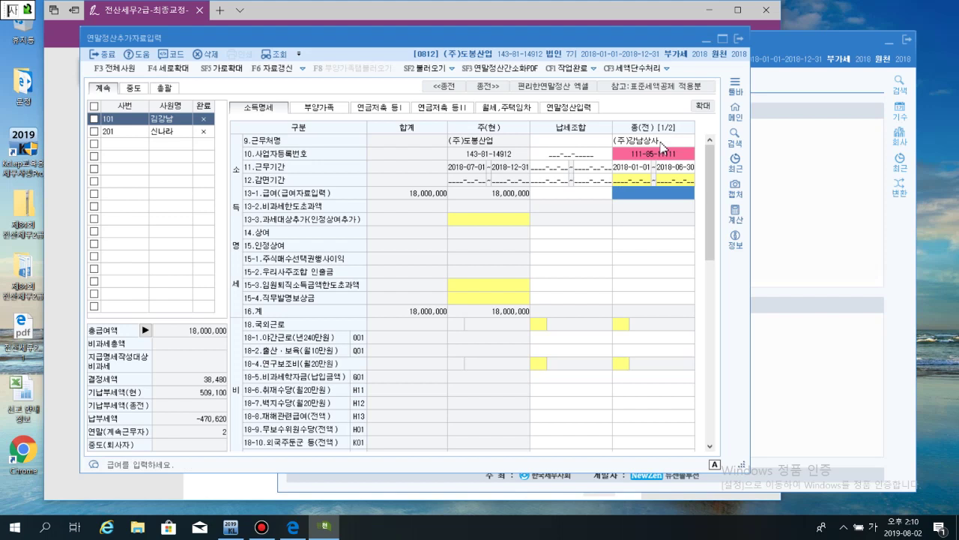
- Enter 18,000,000 as 급여 and 9,000,000 as 상여 in the 종(전) column
type("18,000,000")
key("Return")
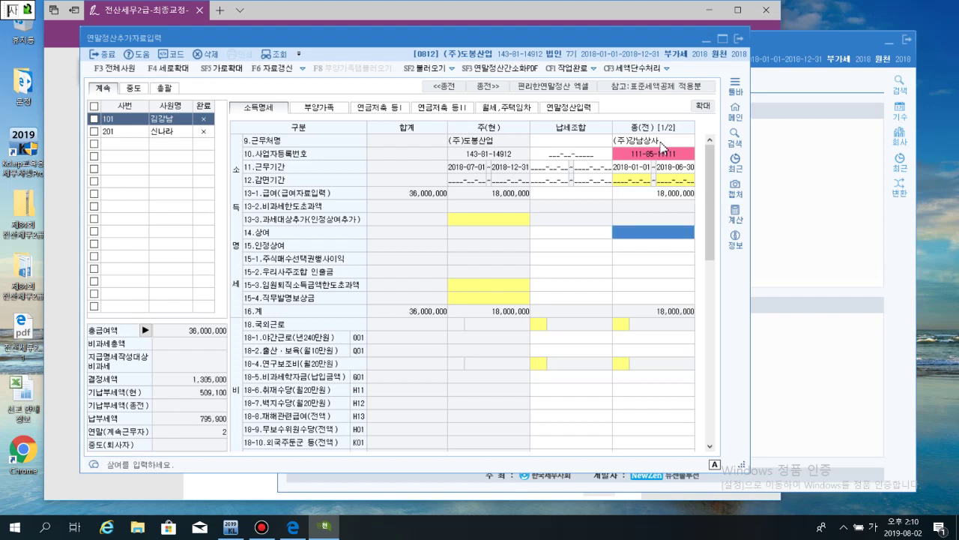
type("9000000")
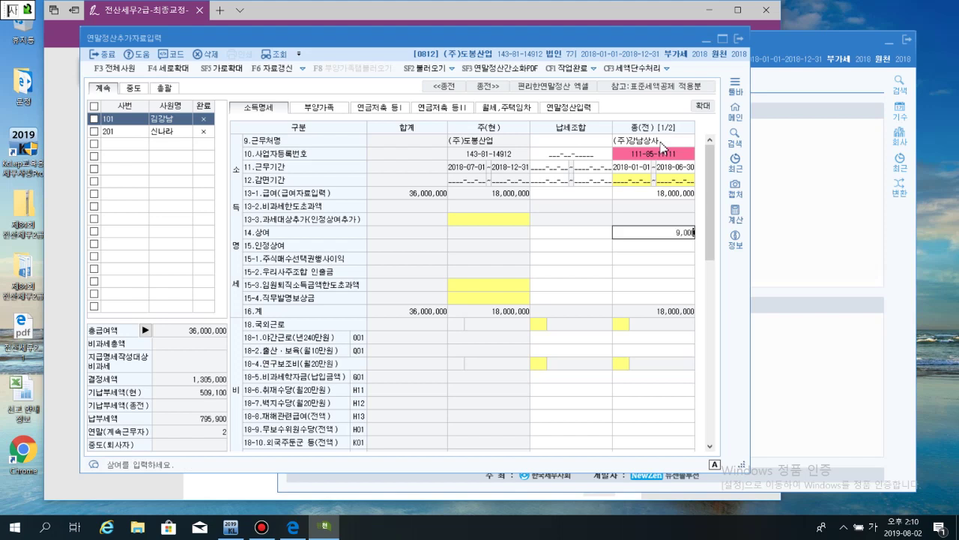
key("Return")
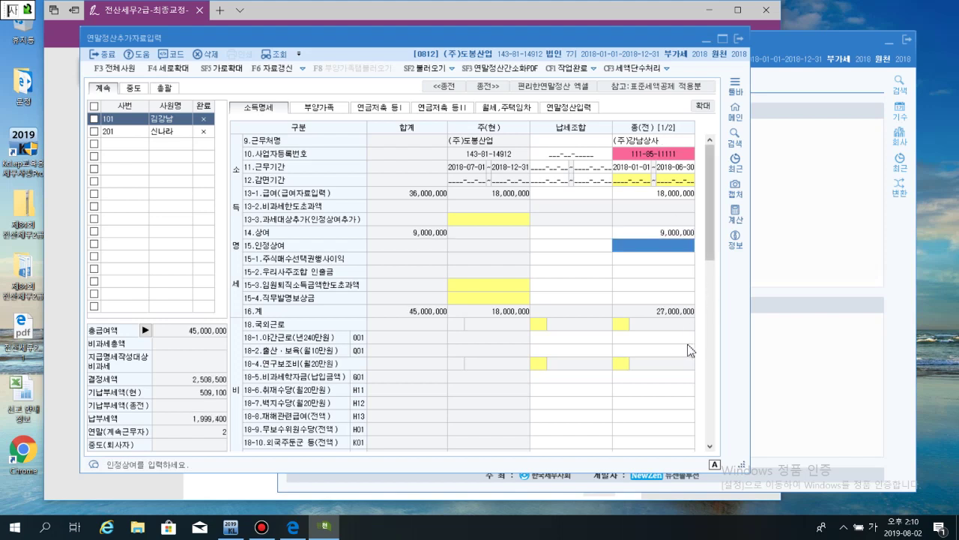
- Check the 16.계 total in the 종(전) column and go through its 공제보험료명세 fields down to 별정우체국연금
left_click(672, 322)
left_click(670, 318)
scroll(672, 318, "down", 4)
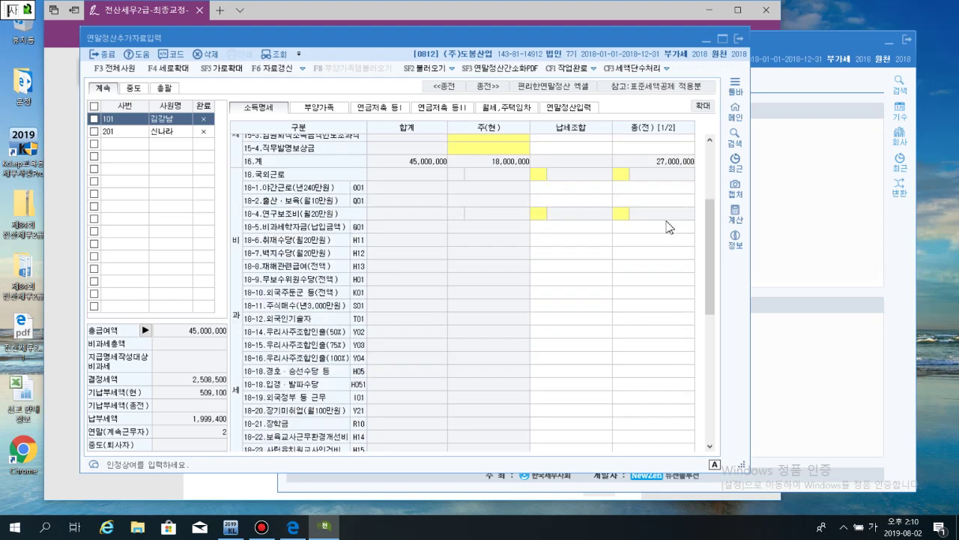
left_click(670, 321)
scroll(672, 322, "down", 9)
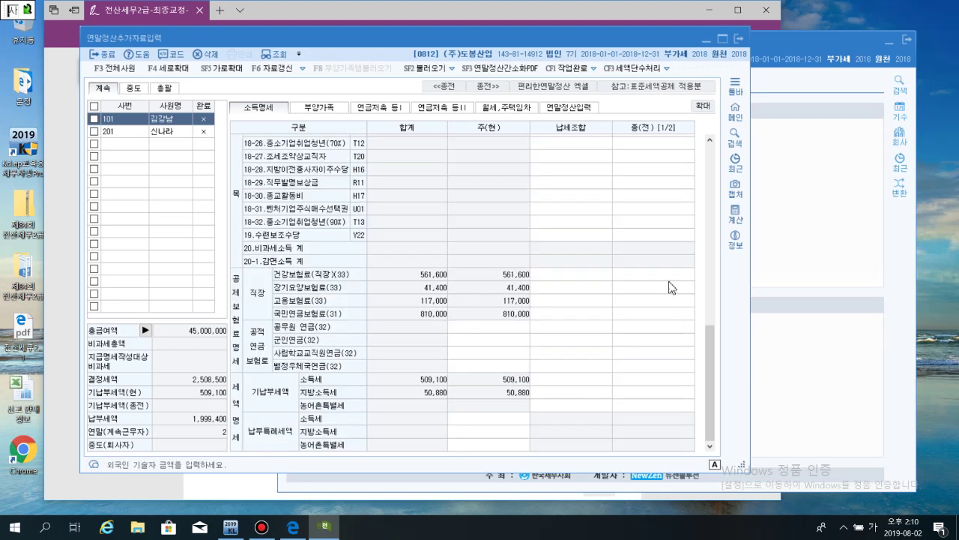
left_click(671, 275)
left_click(670, 314)
left_click(664, 291)
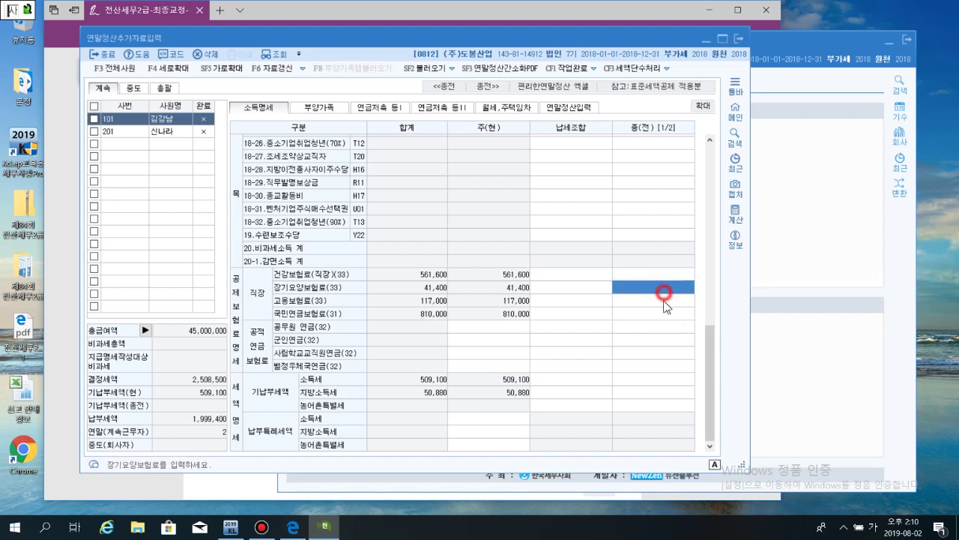
left_click(665, 326)
left_click(666, 339)
left_click(664, 365)
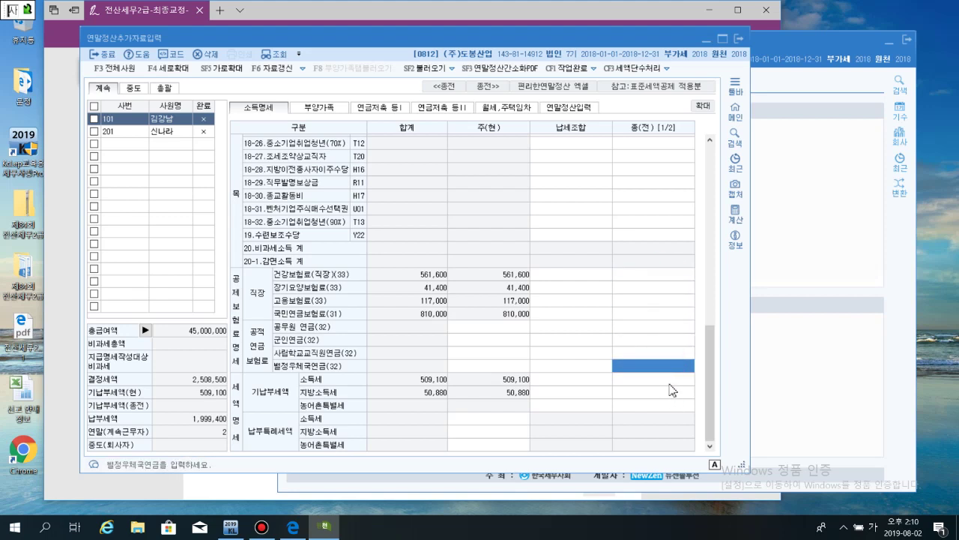
- Enter 420,000 as 소득세 and 42,000 as 지방소득세 for 기납부세액 in the 종(전) column
left_click(669, 381)
type("420,000")
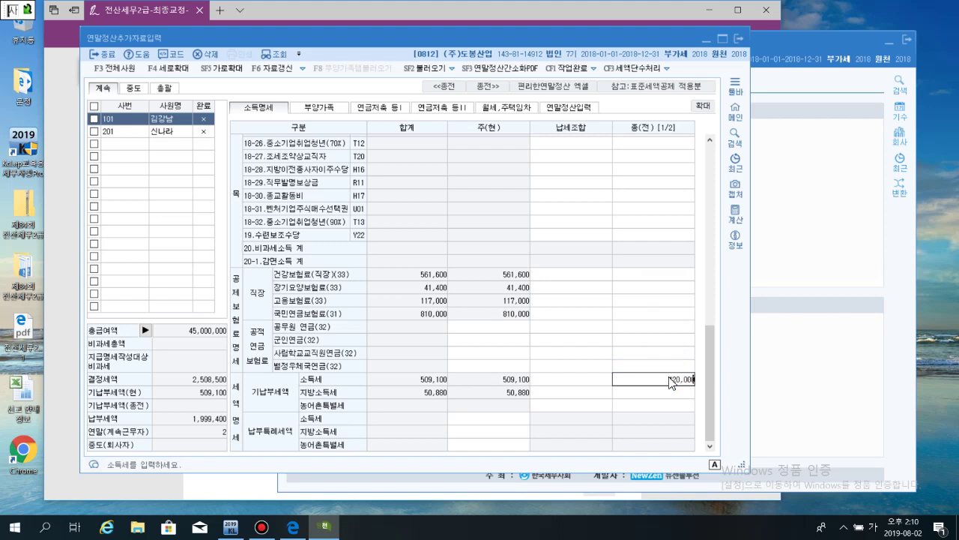
key("Return")
type("420000")
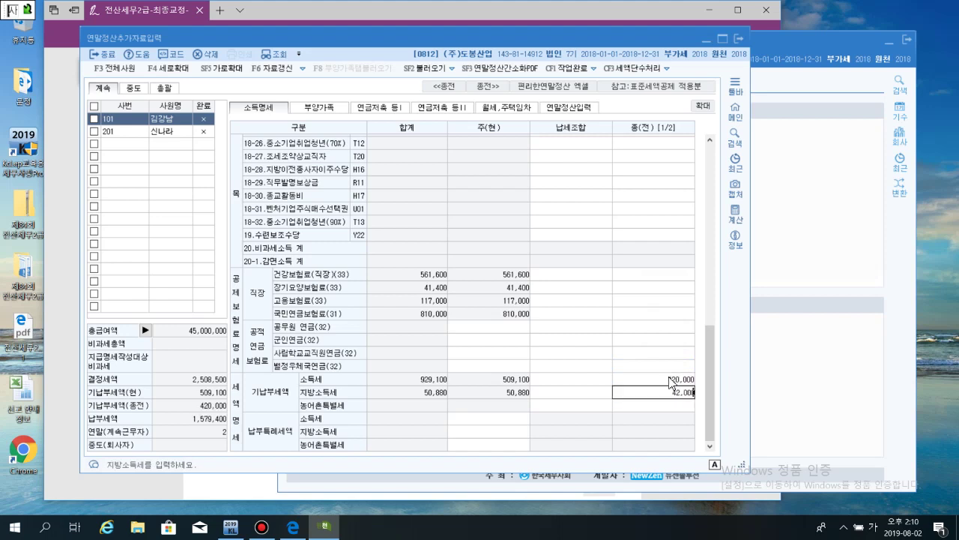
key("Return")
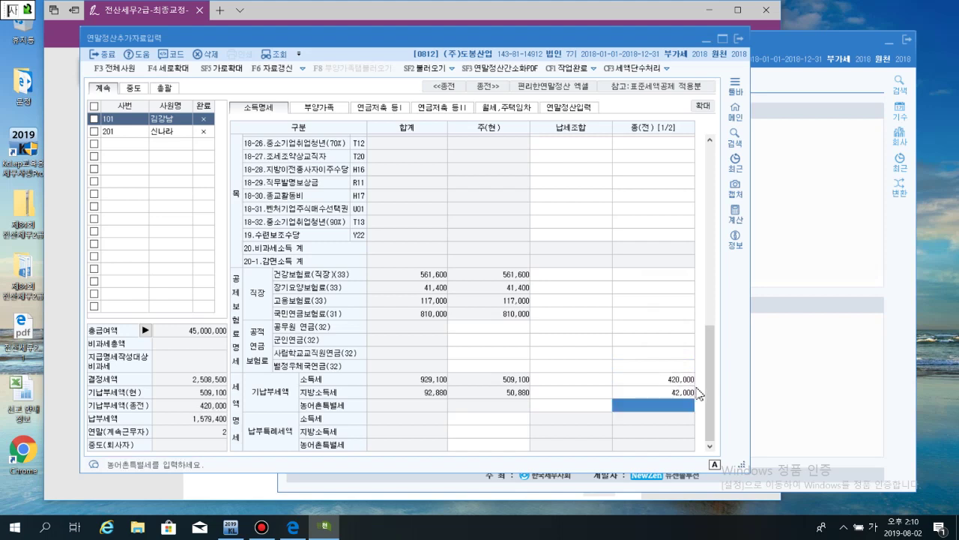
left_click(678, 392)
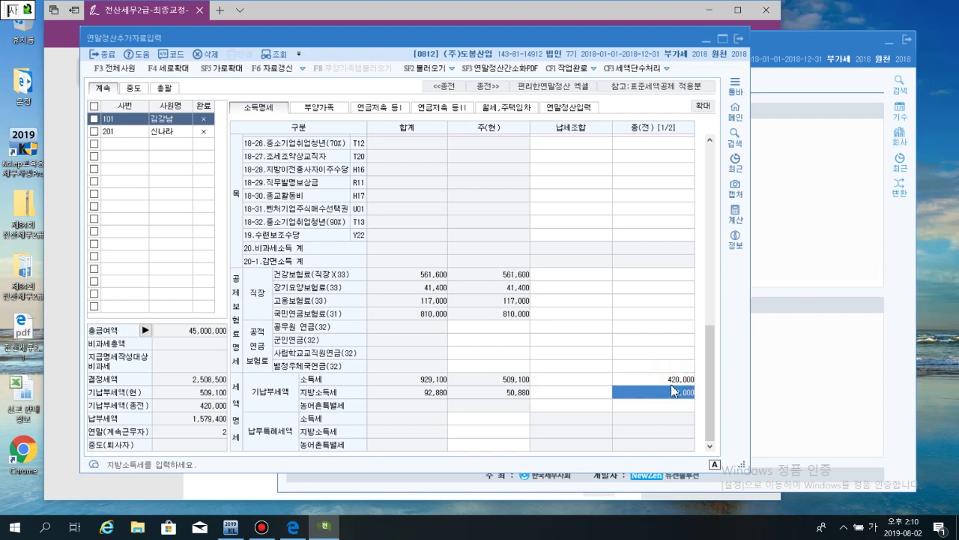
left_click(649, 379)
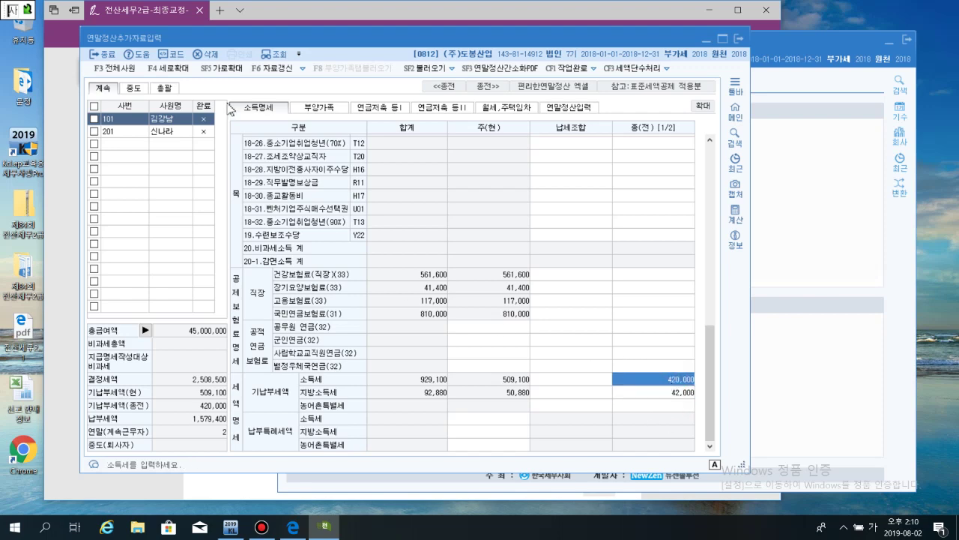
- Switch to the textbook PDF and ring the 소득세 and 지방소득세 amounts of 결정세액 again on page 279
left_click(63, 145)
scroll(587, 346, "down", 2)
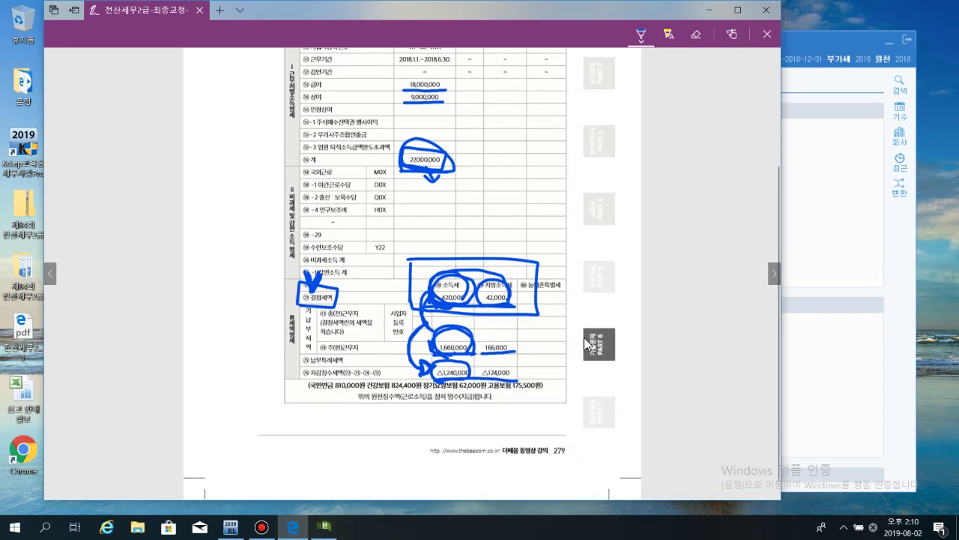
scroll(587, 346, "up", 2)
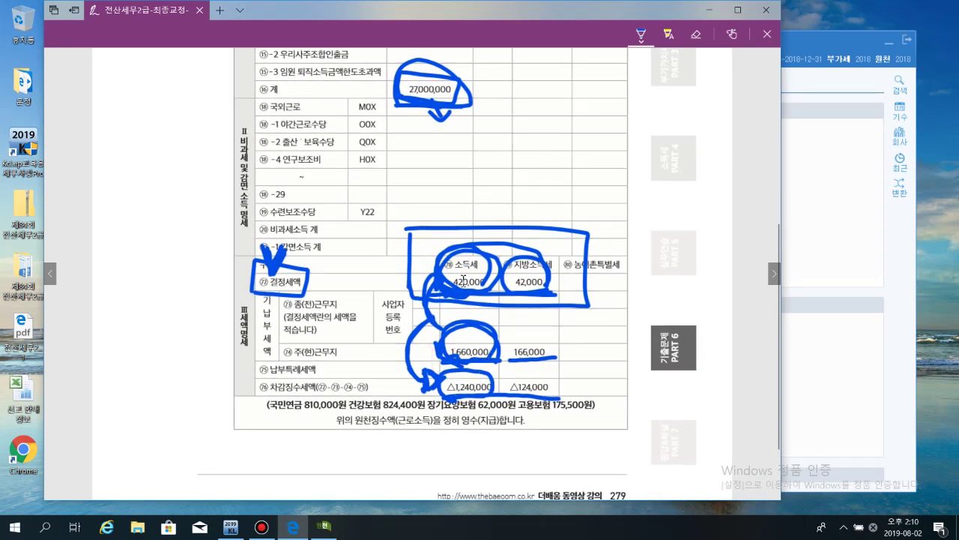
mouse_move(465, 300)
left_mouse_down()
mouse_move(520, 280)
mouse_move(545, 302)
left_mouse_up()
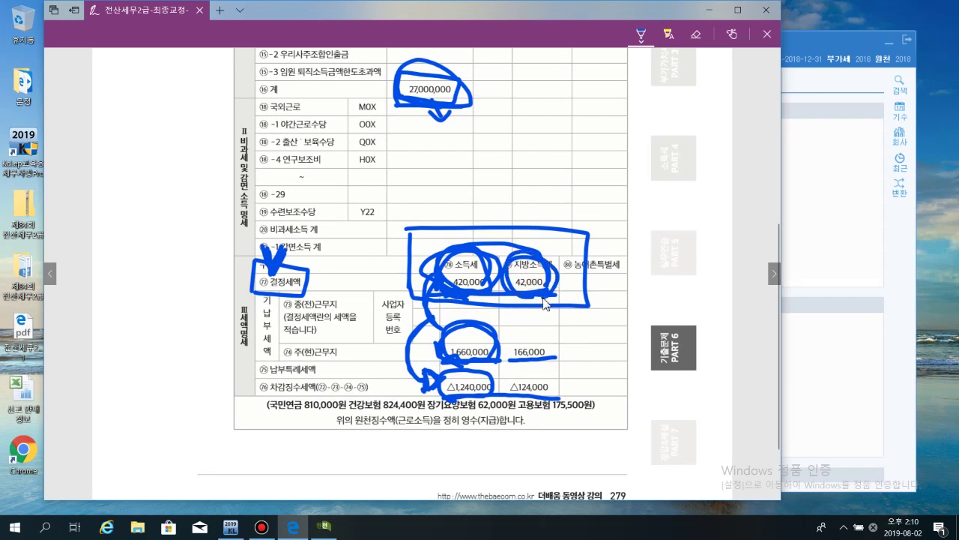
- Return to KcLep and review the 지방소득세 entry, then the 급여 and 계 amounts across the 주(현), 종(전) and 합계 columns
left_click(325, 525)
left_click(673, 392)
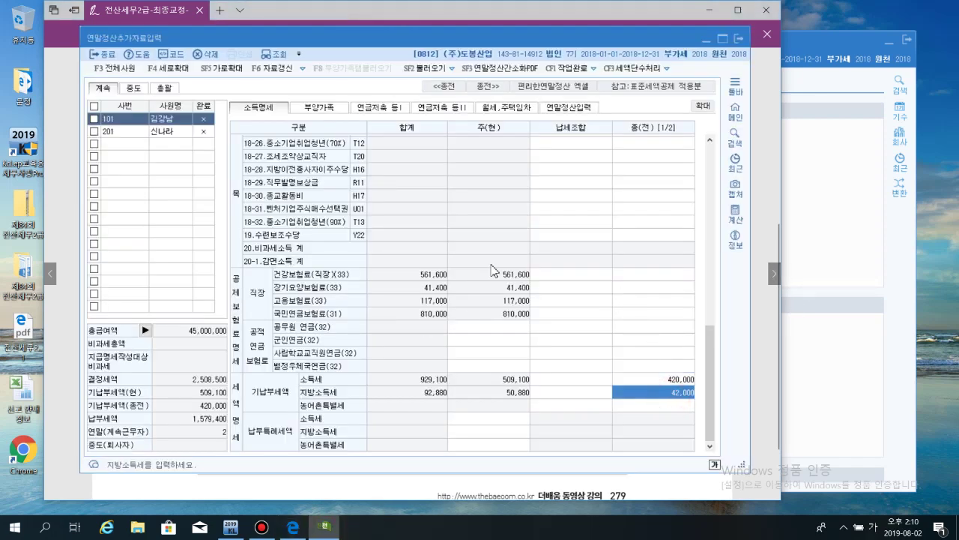
left_click(625, 243)
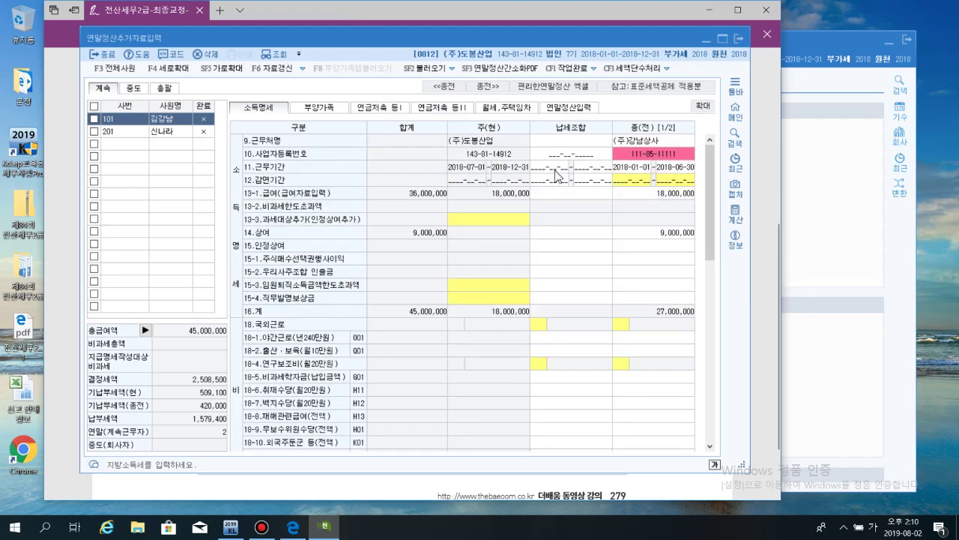
left_click(501, 144)
left_click(501, 195)
left_click(502, 197)
left_click(660, 314)
left_click(405, 314)
left_click(413, 195)
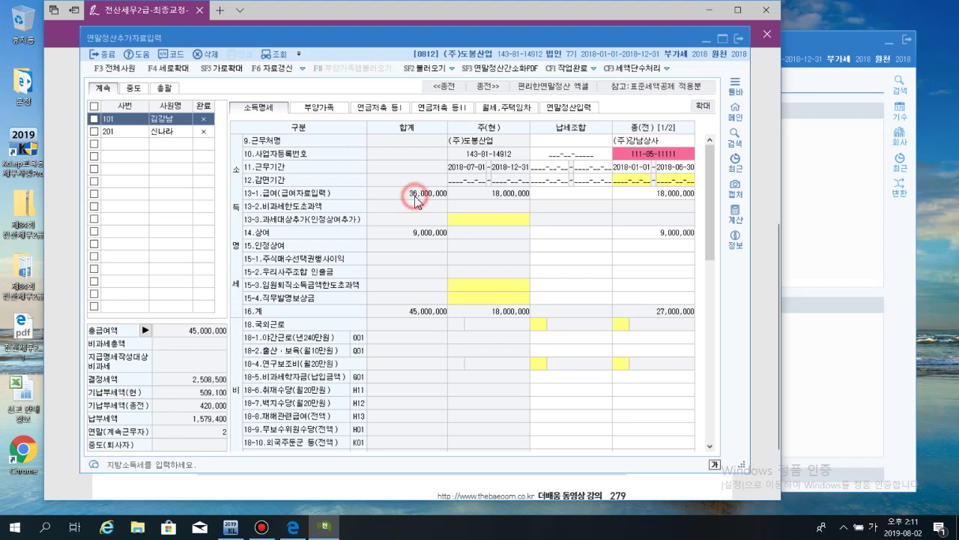
left_click(414, 316)
- Switch to the PDF and mark each category of the employee's 2018년 연말정산자료, from 보험료 to 퇴직연금, with a blue dot
left_click(65, 229)
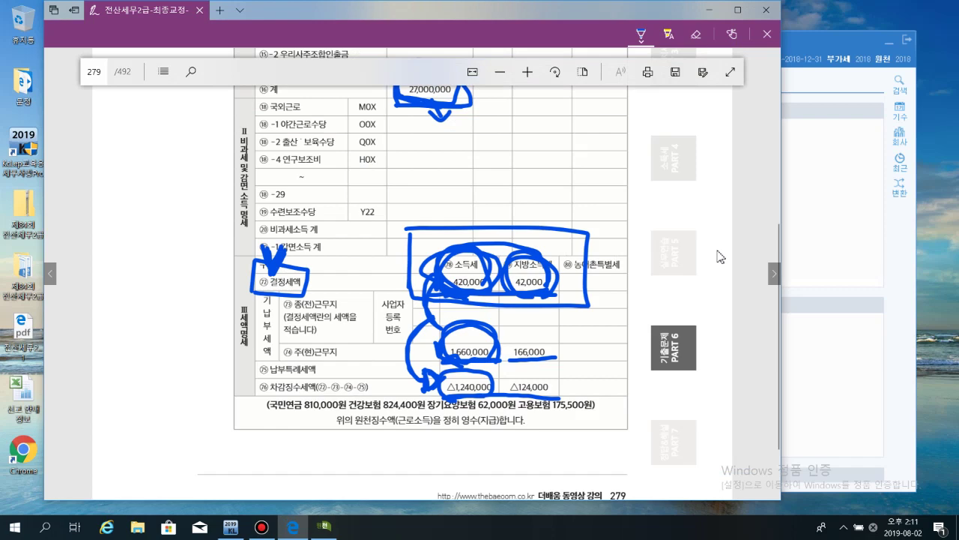
left_click(774, 274)
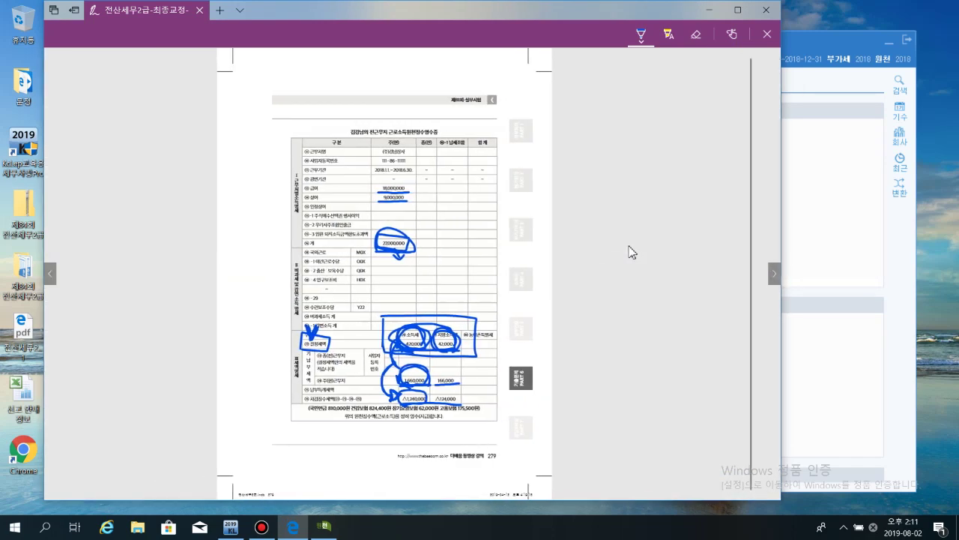
scroll(632, 252, "down", 1)
scroll(631, 252, "up", 5)
scroll(628, 245, "up", 1)
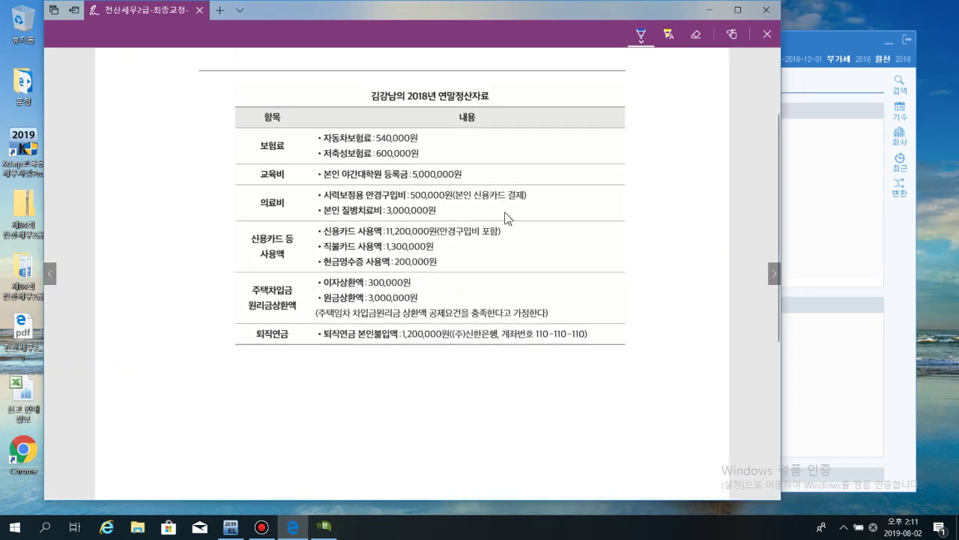
left_click(243, 154)
left_click(247, 187)
left_click(243, 202)
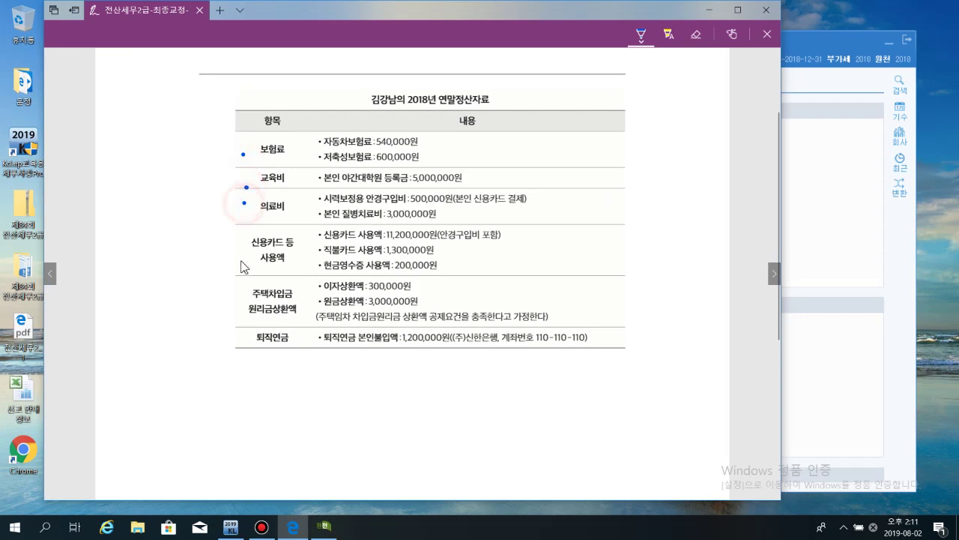
left_click(237, 242)
left_click(242, 301)
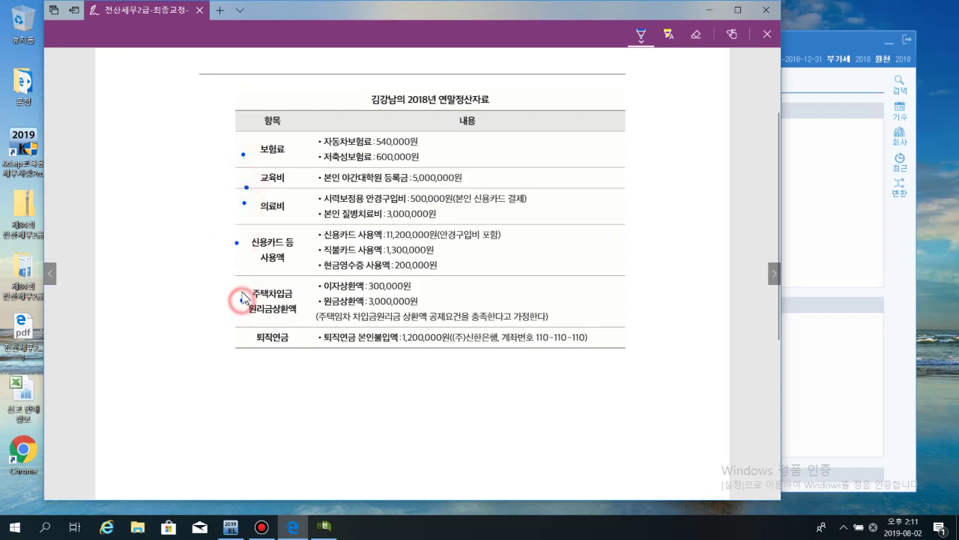
left_click(236, 342)
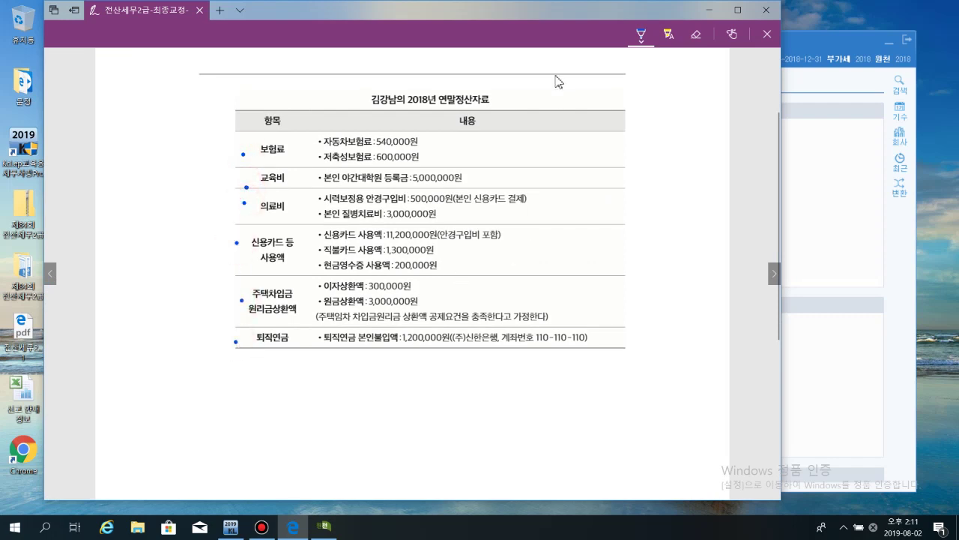
- Arrange the PDF and the KcLep 연말정산추가자료입력 window side by side so the 연말정산자료 stays readable
left_click_drag(585, 20, 526, 20)
left_click(731, 68)
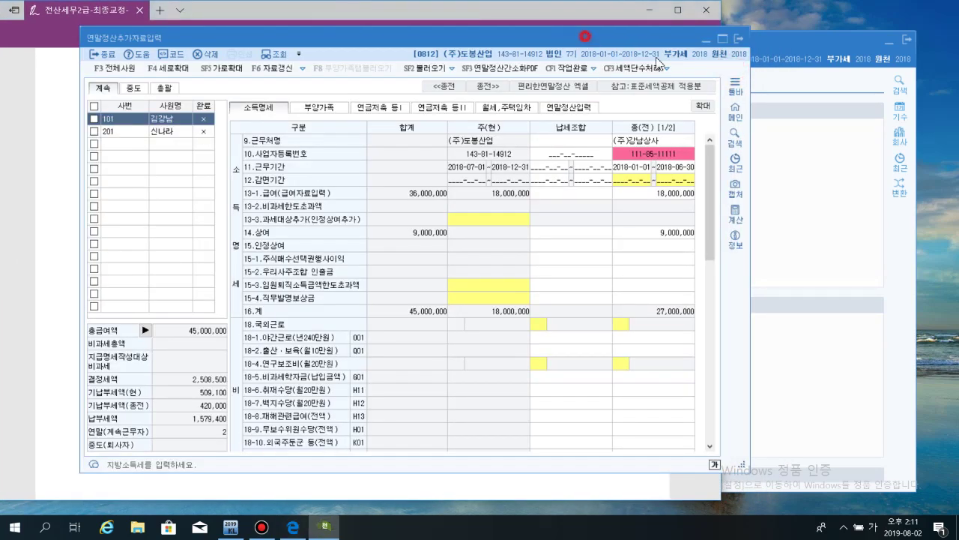
left_click_drag(586, 35, 930, 26)
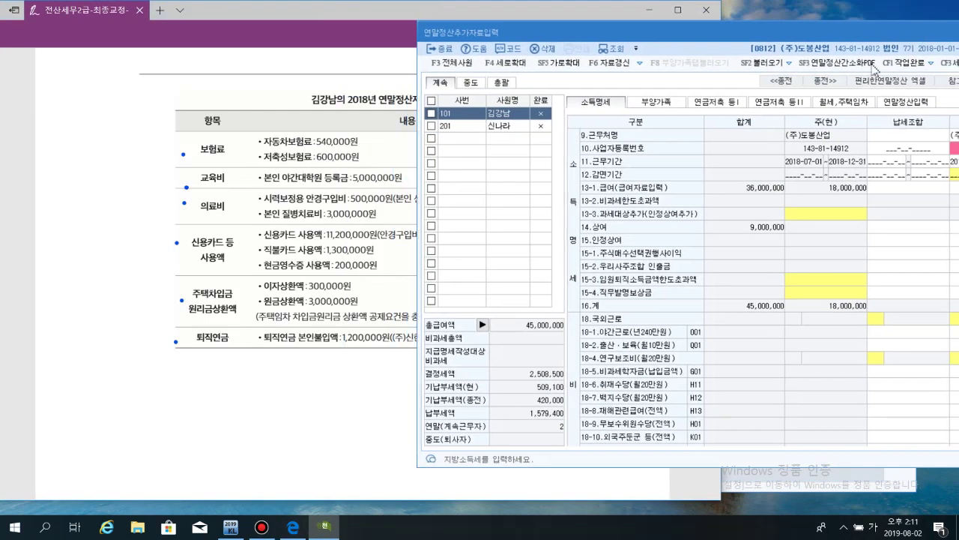
- View the 부양가족 section, open 연금저축 등 I, and reposition the KcLep window higher beside the PDF
left_click(658, 102)
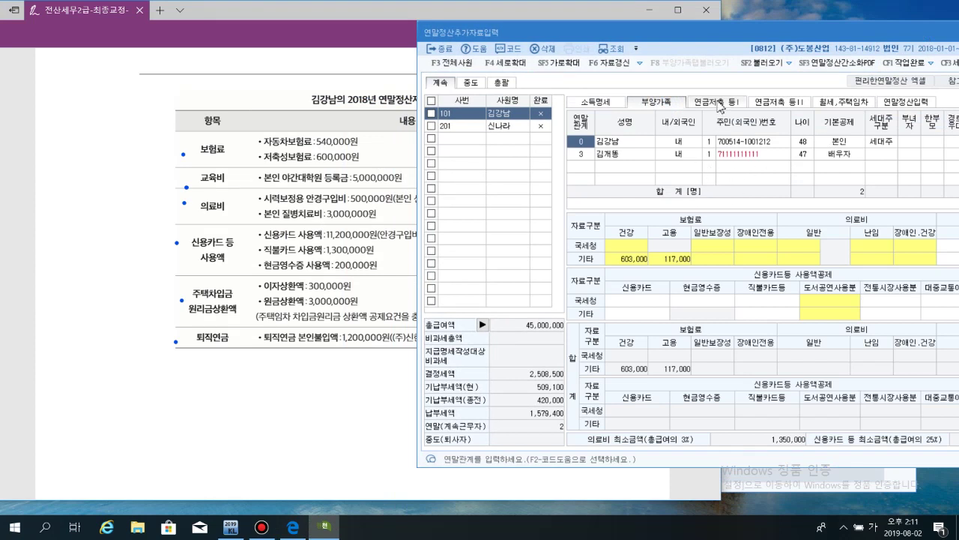
left_click(719, 103)
left_click_drag(730, 33, 711, 19)
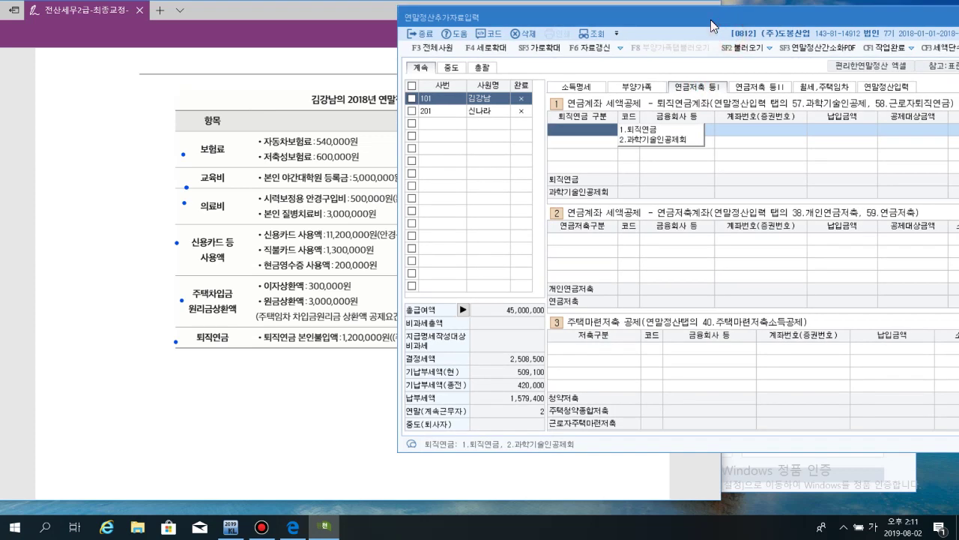
- Bring the PDF forward and shift it so more of the 연말정산자료 stays readable beside the KcLep window, and return to KcLep
left_click(325, 372)
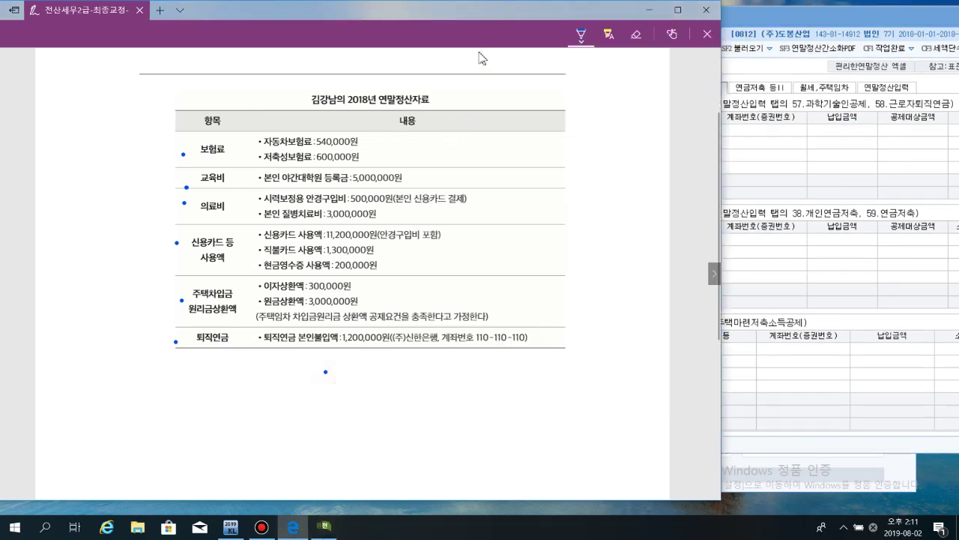
left_click_drag(486, 12, 410, 12)
left_click(684, 39)
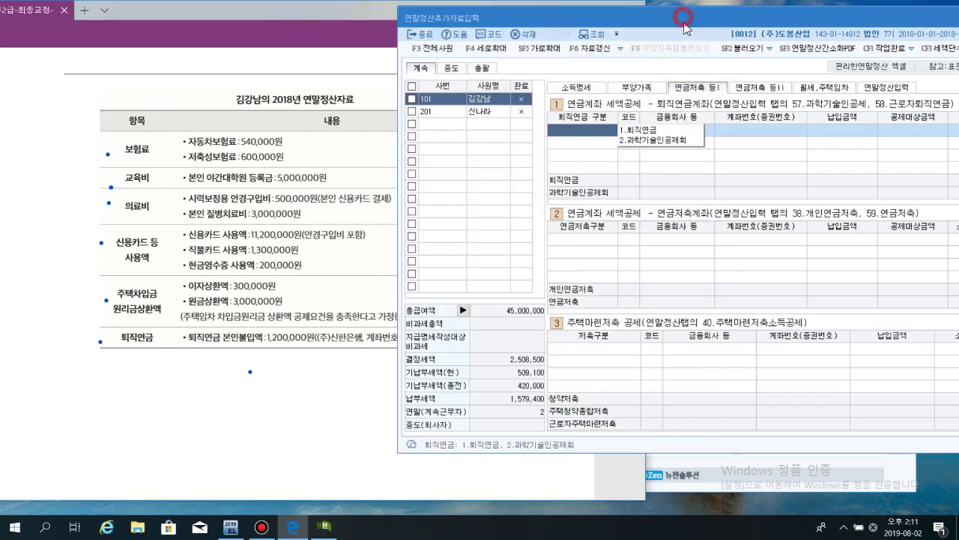
- Add a 1.퇴직연금 row under 연금계좌 세액공제 - 퇴직연금계좌 with (주) 신한은행 as the financial company
left_click(645, 130)
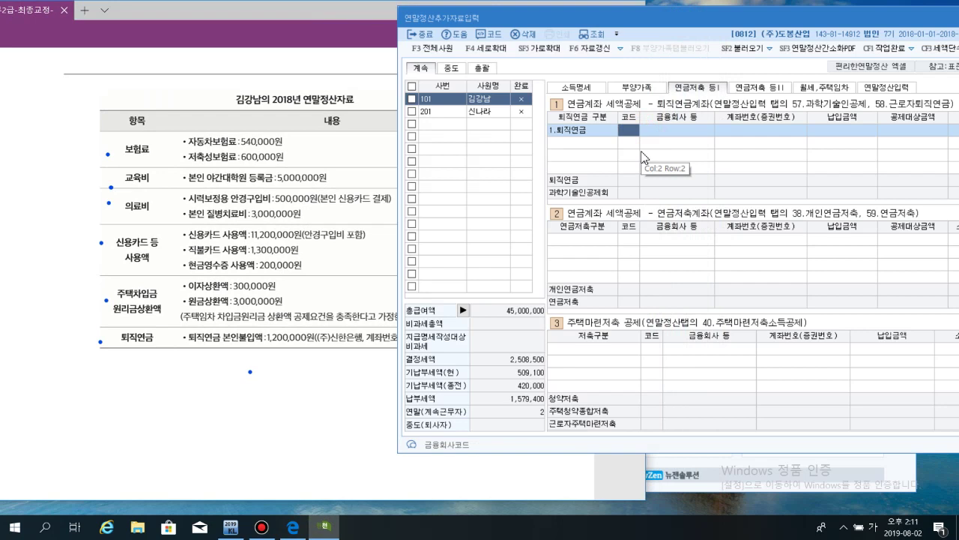
key("F2")
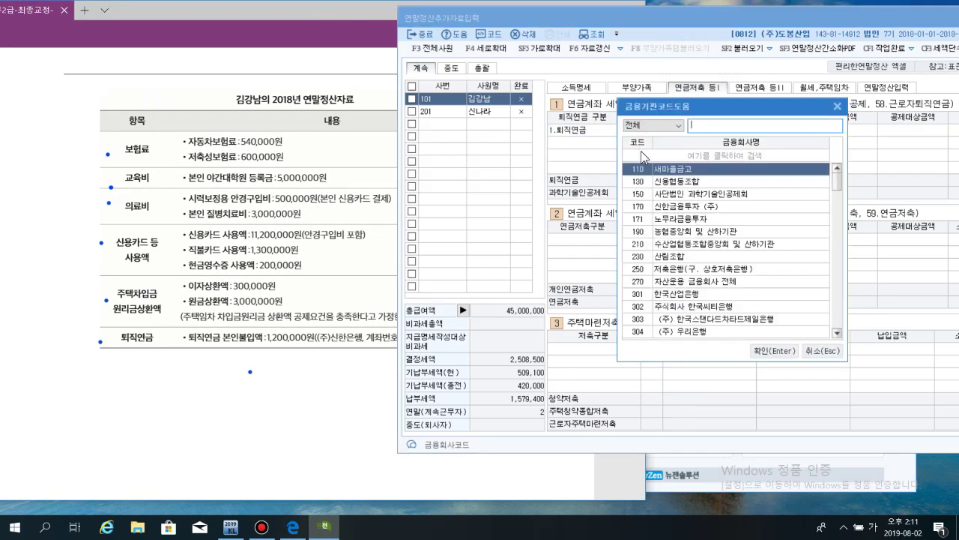
type("신한은행")
key("Return")
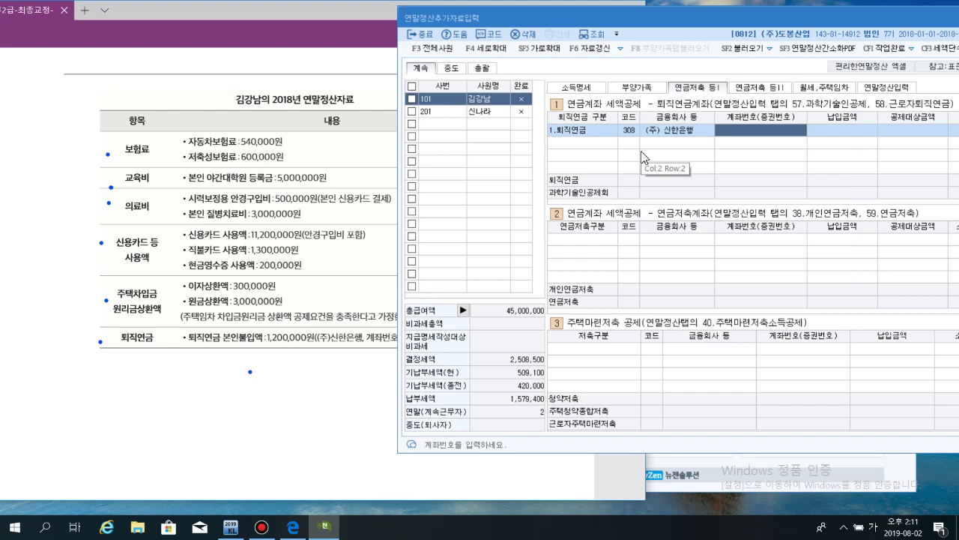
- Fill in the 퇴직연금 row's account number and set its 납입금액 to 1,200,000
left_click_drag(667, 22, 674, 42)
type("110")
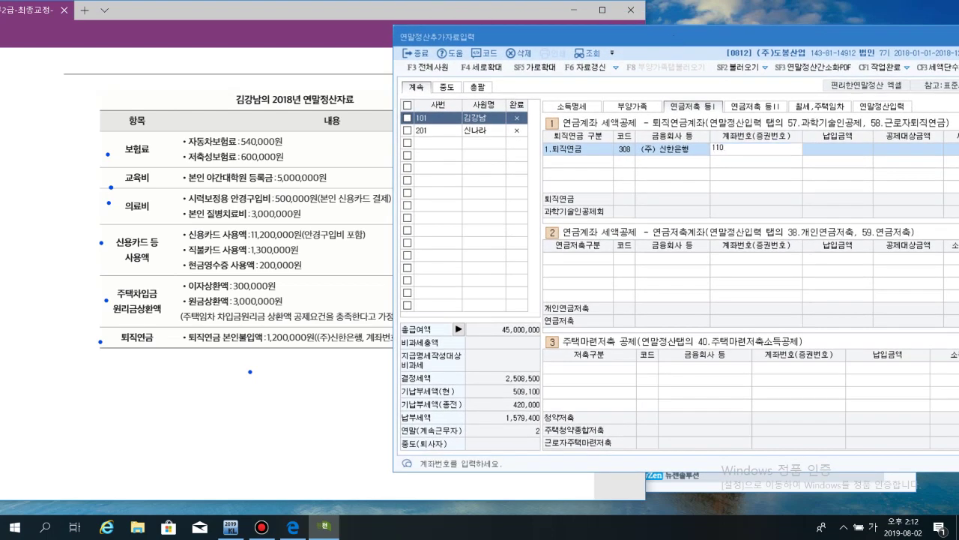
type("-110-110")
key("Return")
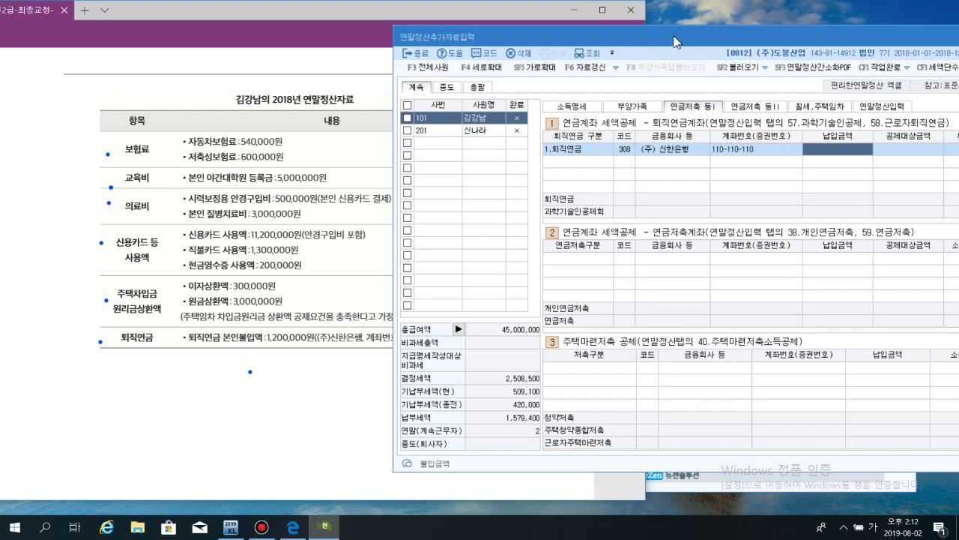
type("12")
key("Return")
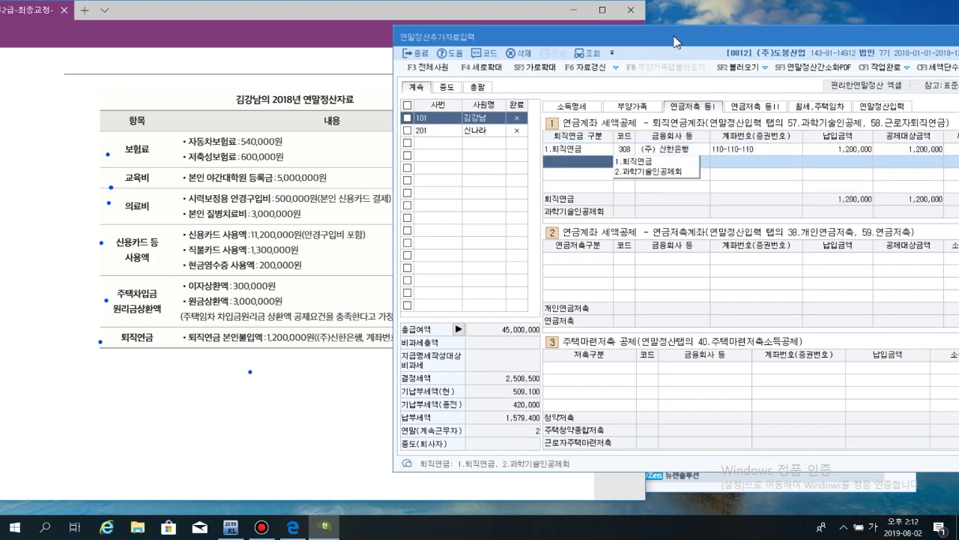
- Bring the full 퇴직연금 row into view and review its 납입금액, 공제대상금액 and 세액공제금액
left_click_drag(672, 40, 560, 37)
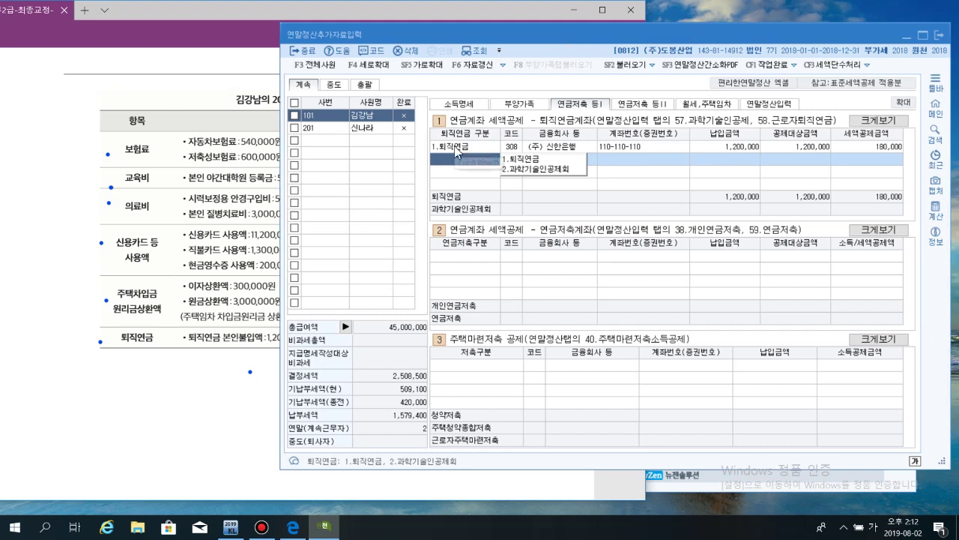
left_click(459, 147)
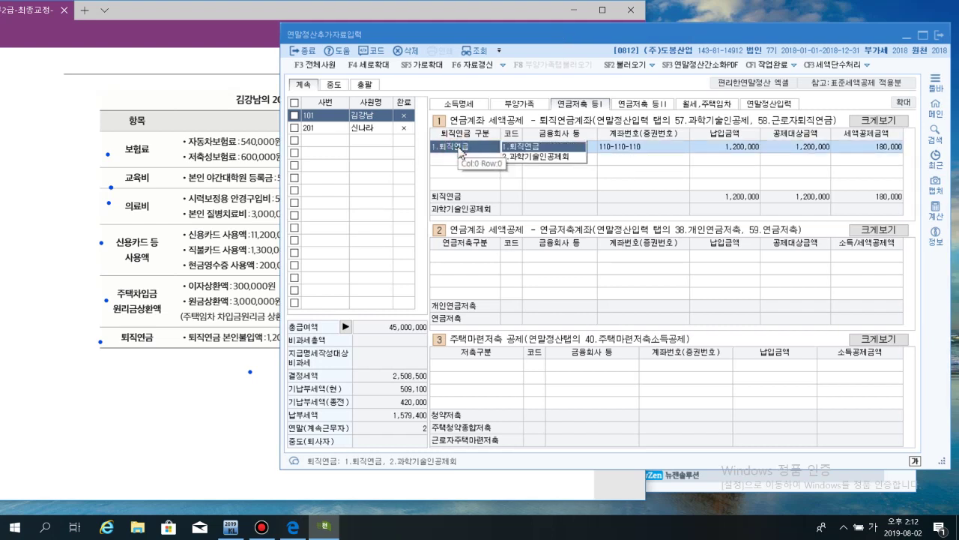
left_click(814, 153)
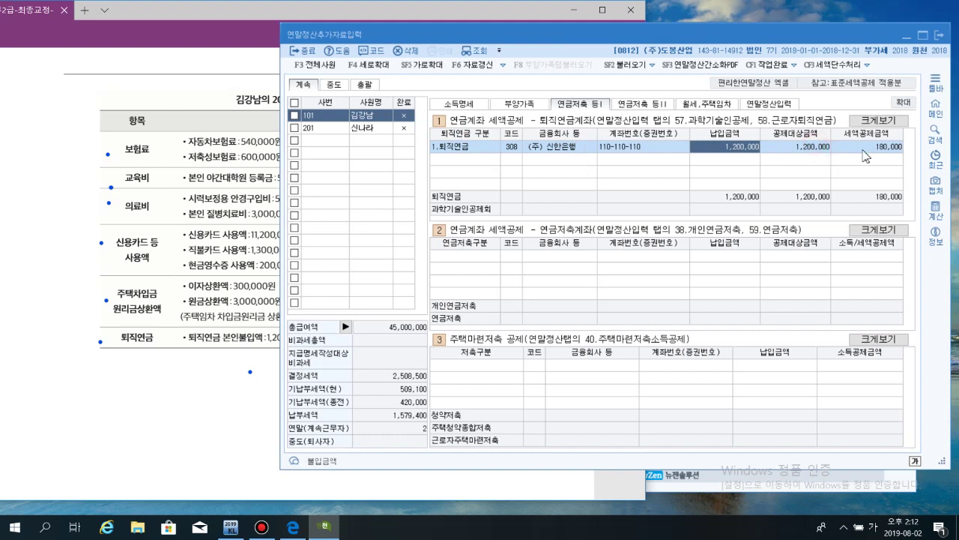
left_click(877, 157)
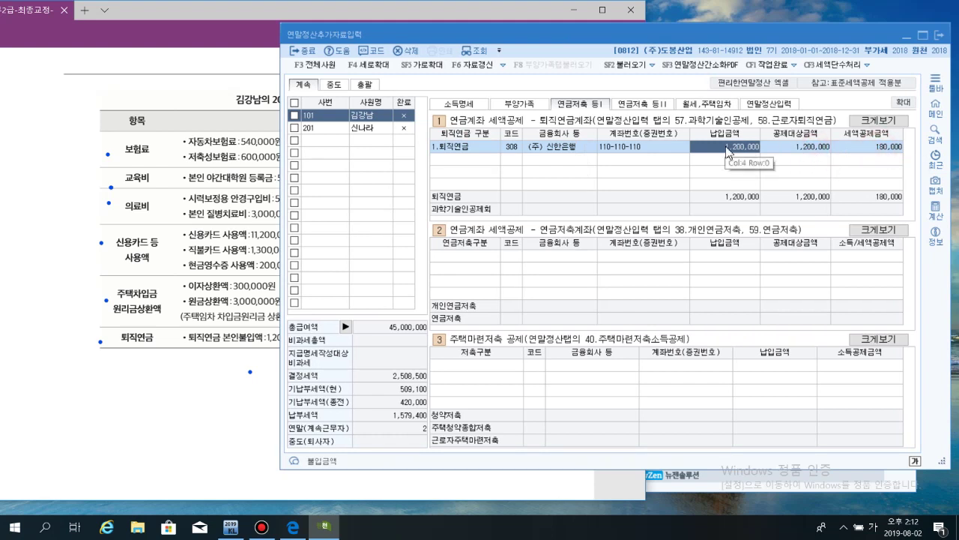
left_click(868, 148)
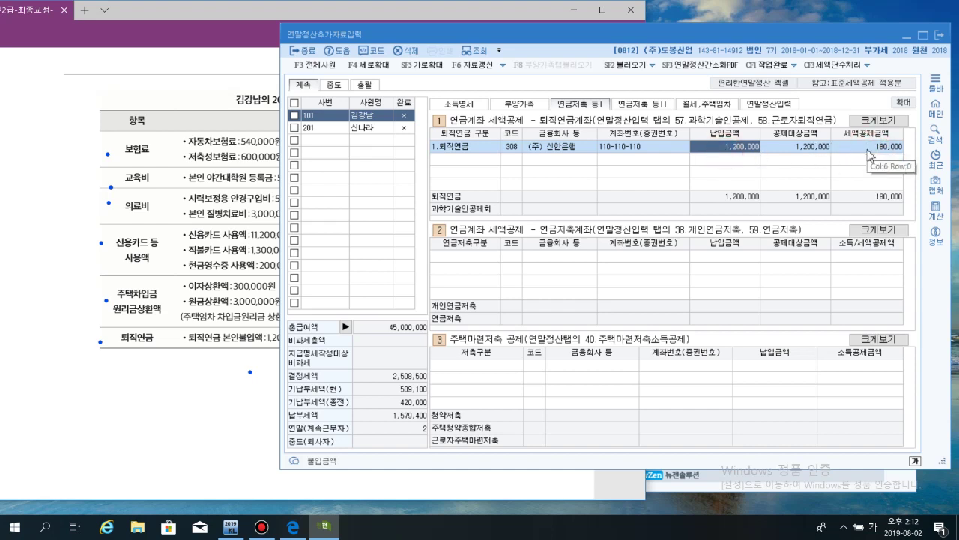
left_click(878, 150)
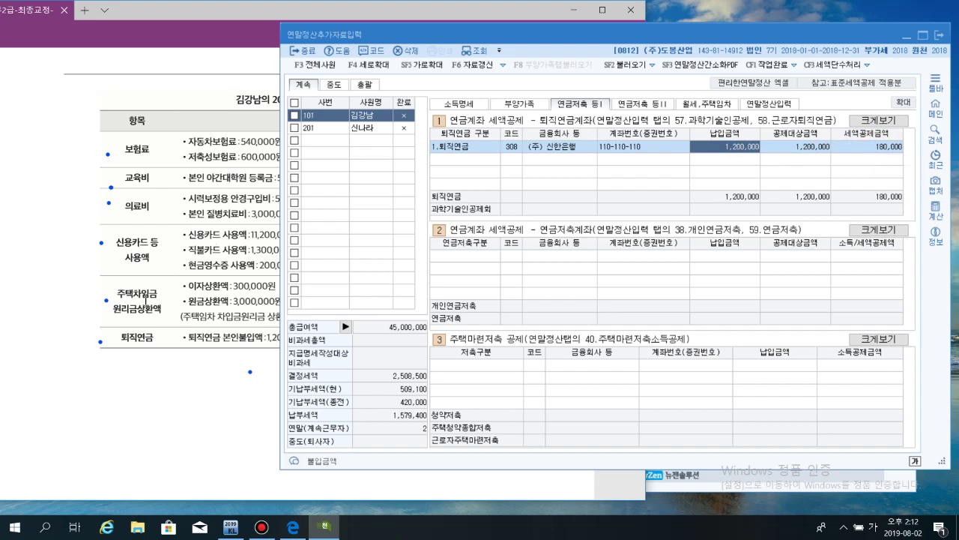
- View the 연금저축 등 II section and the 월세,주택임차 section with its 거주자간 주택임차차입금 tables
left_click(641, 104)
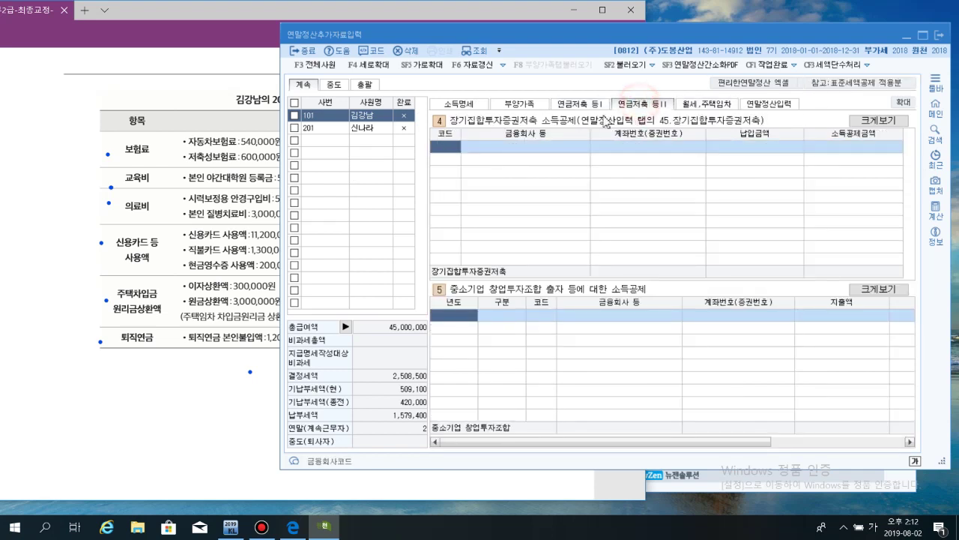
left_click(697, 104)
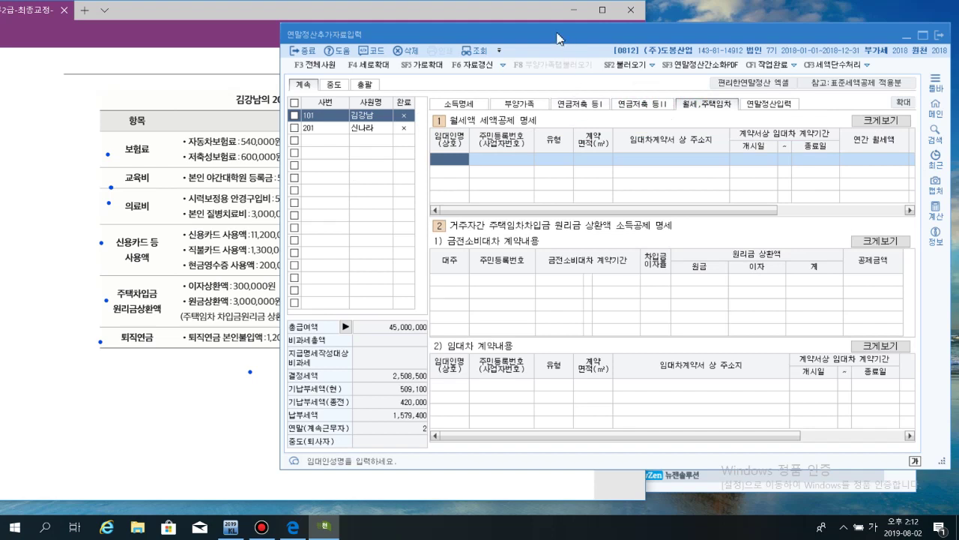
left_click_drag(557, 43, 572, 36)
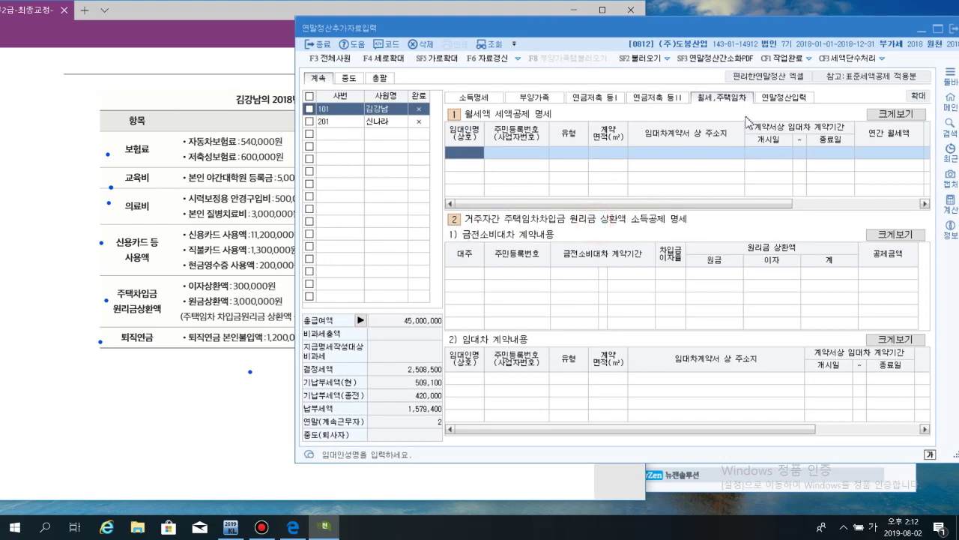
- Open 연말정산입력, maximize the KcLep window, and review the 근로자퇴직연금 and 근로소득 세액공제 amounts
left_click(796, 98)
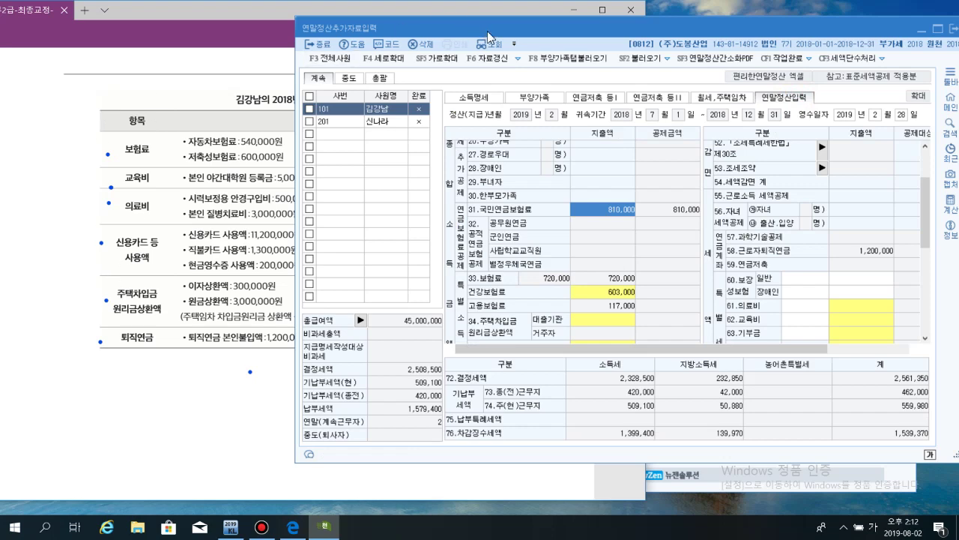
left_click_drag(484, 35, 507, 30)
double_click(654, 28)
left_click(705, 183)
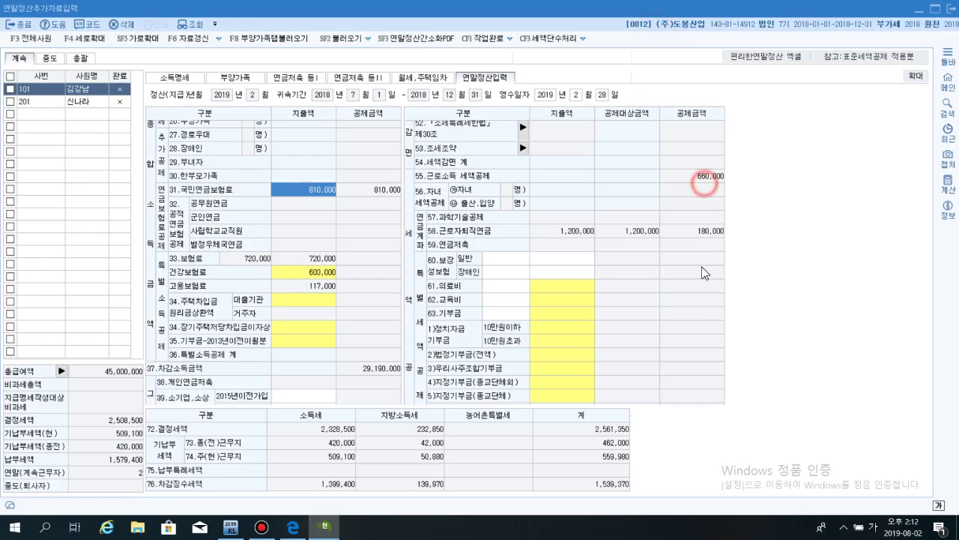
scroll(698, 272, "up", 2)
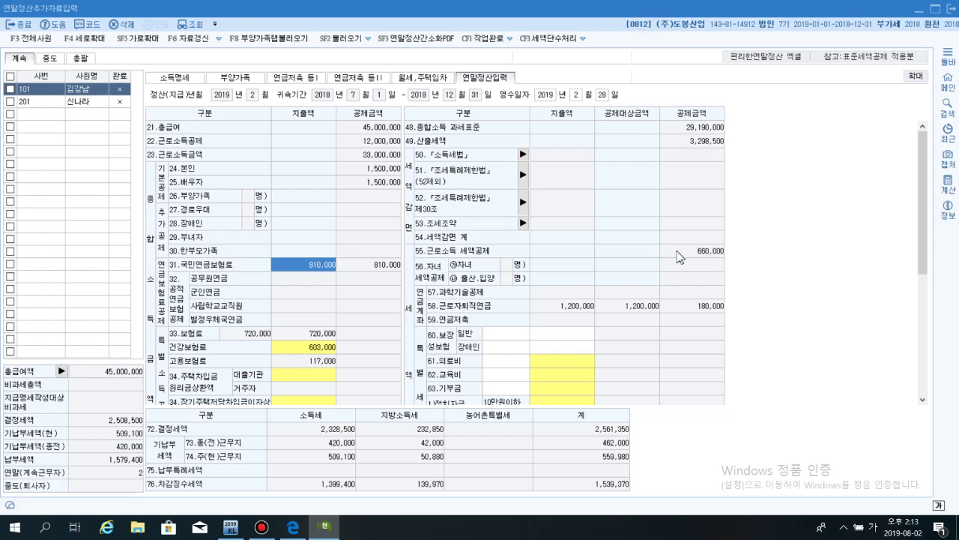
- Switch to the PDF and strike out the 저축성보험료 line under 보험료 with the blue pen
left_click(293, 527)
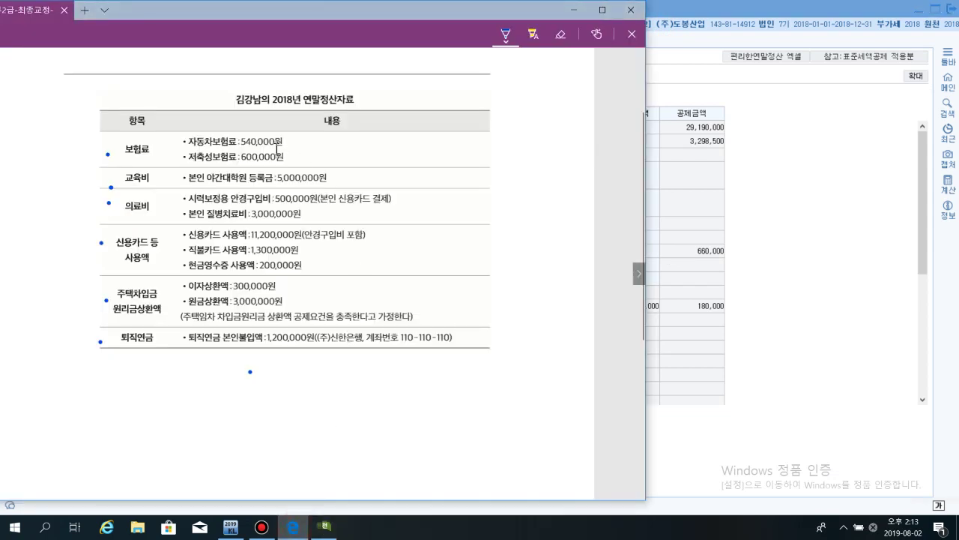
left_click_drag(184, 158, 280, 156)
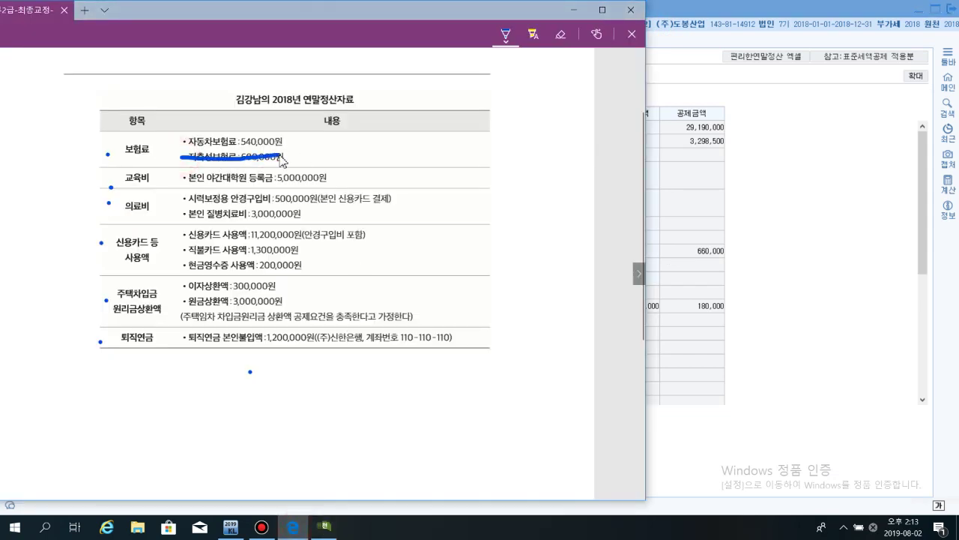
mouse_move(180, 154)
left_mouse_down()
mouse_move(289, 147)
mouse_move(192, 123)
mouse_move(182, 156)
left_mouse_up()
- Return to KcLep and enter 540,000 as the 지출액 of 60.보장성보험 일반
left_click(776, 242)
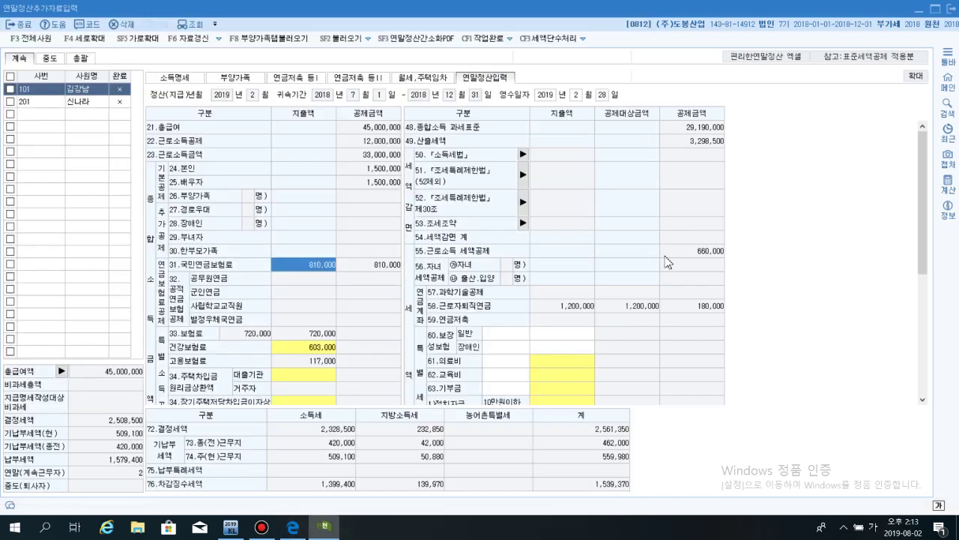
scroll(600, 273, "down", 2)
left_click(506, 259)
left_click(572, 257)
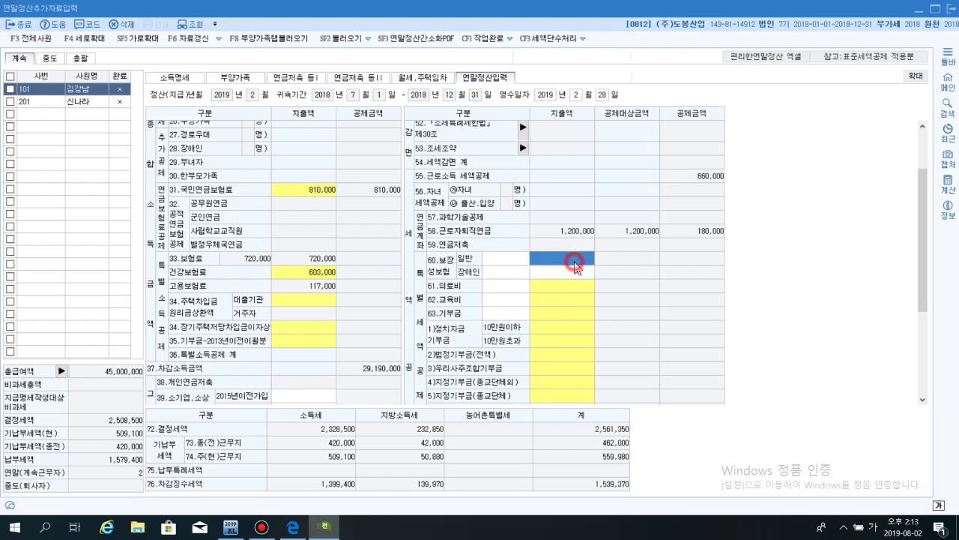
type("540,000")
key("Return")
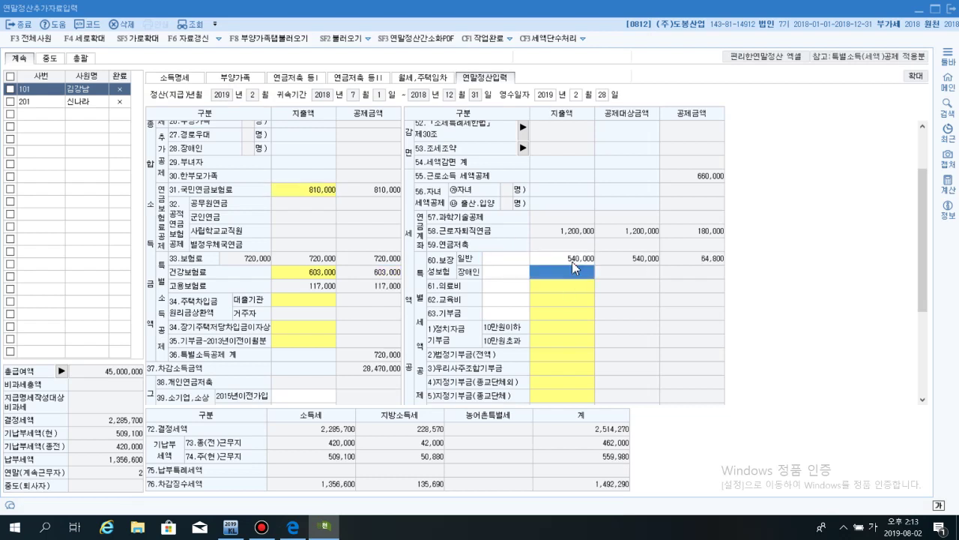
left_click(509, 260)
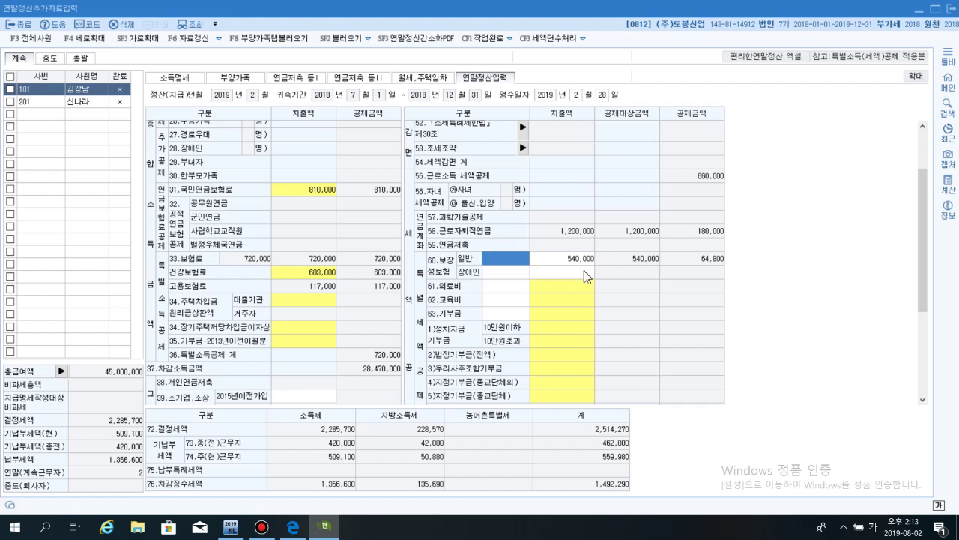
left_click(555, 273)
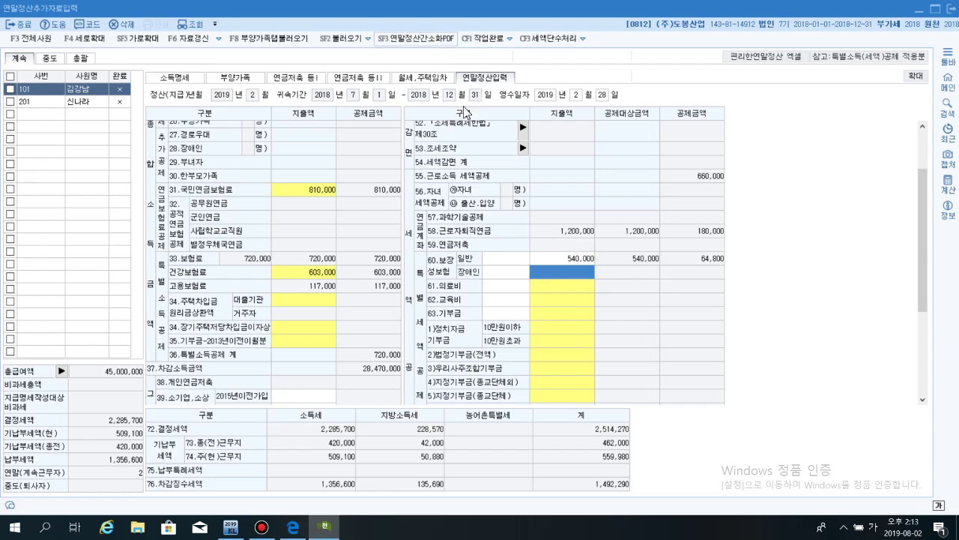
- Check the 본인 and 배우자 rows in 부양가족, including the 본인 신용카드 field, and return to 연말정산입력
left_click(488, 78)
left_click(235, 78)
left_click(219, 134)
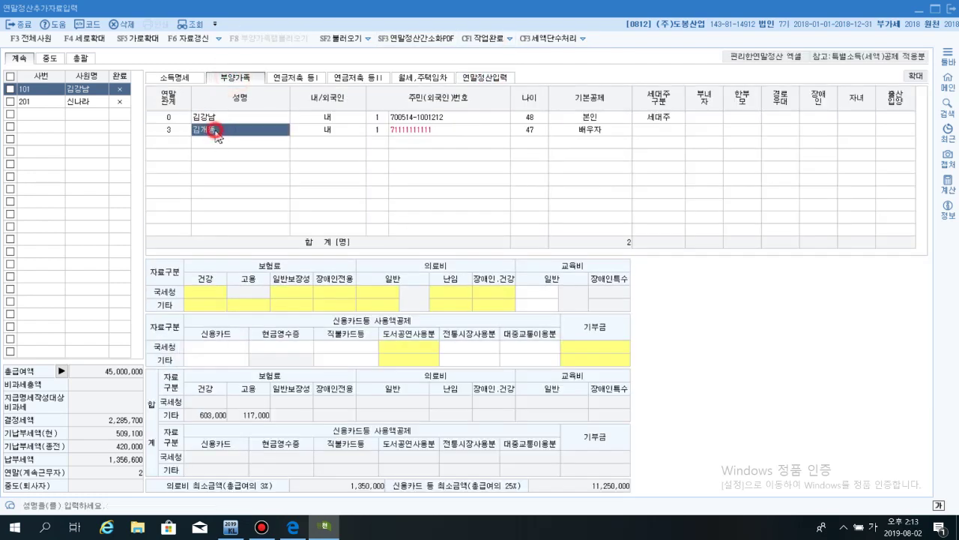
left_click(225, 117)
left_click(242, 360)
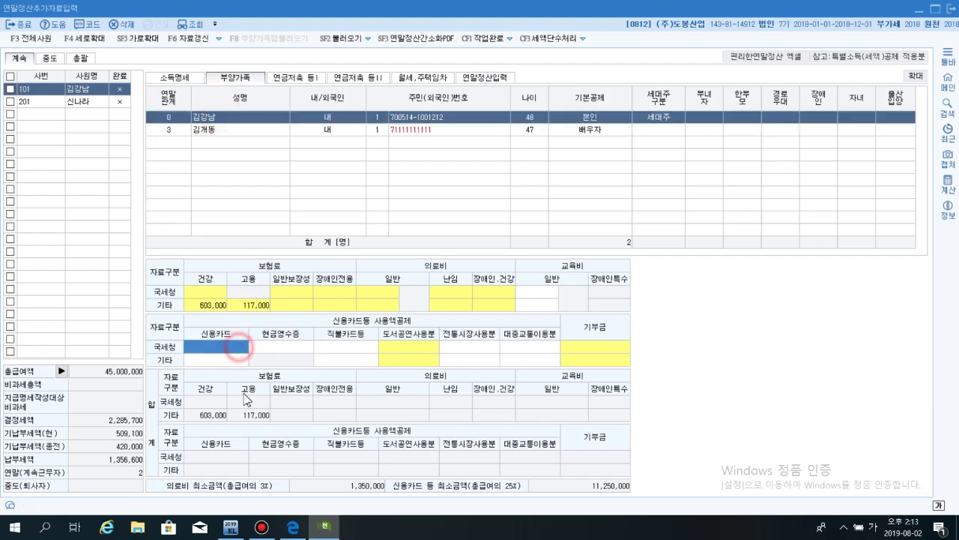
left_click(488, 78)
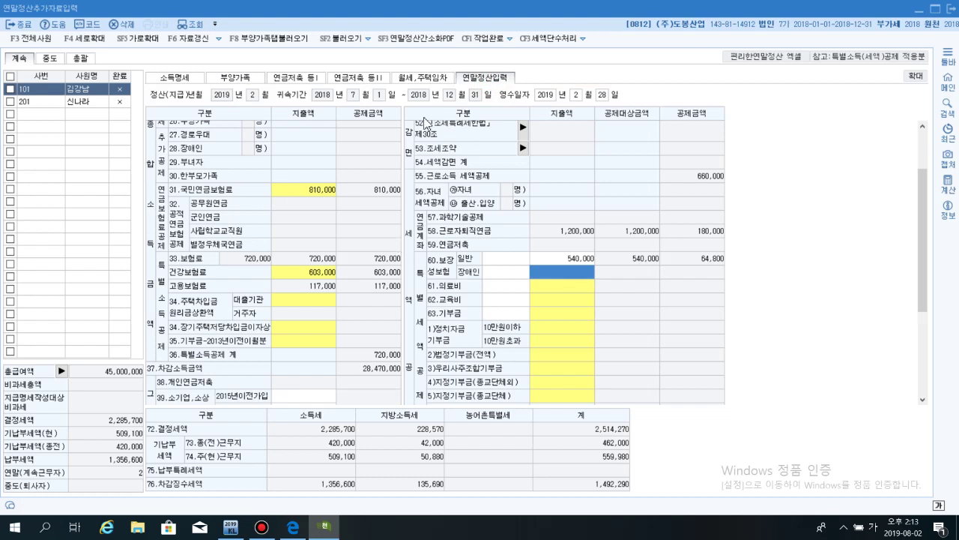
left_click(484, 78)
- Reopen 부양가족, examine the 배우자's 보험료, 의료비, 신용카드 등 and 기부금 fields, and go back to 연말정산입력
left_click(251, 77)
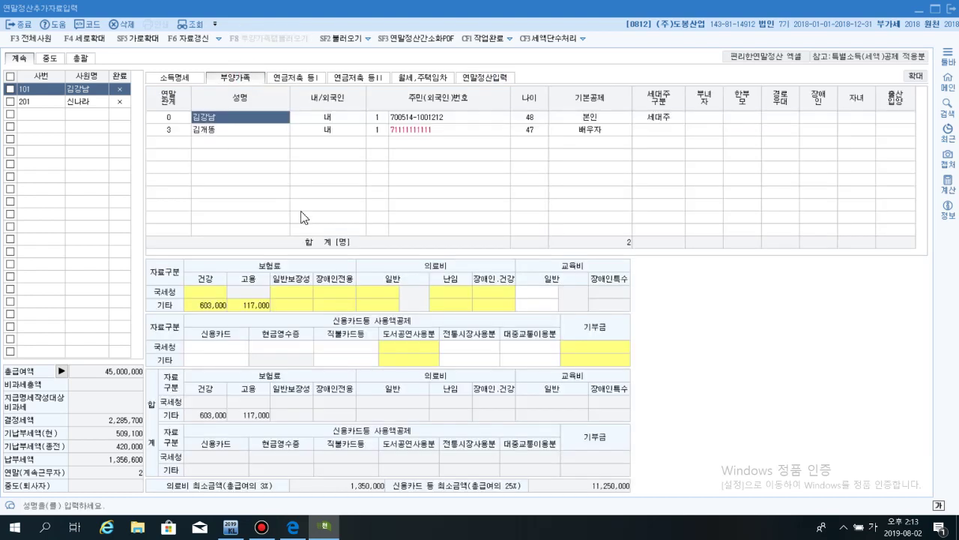
left_click(223, 128)
left_click(223, 118)
left_click(223, 129)
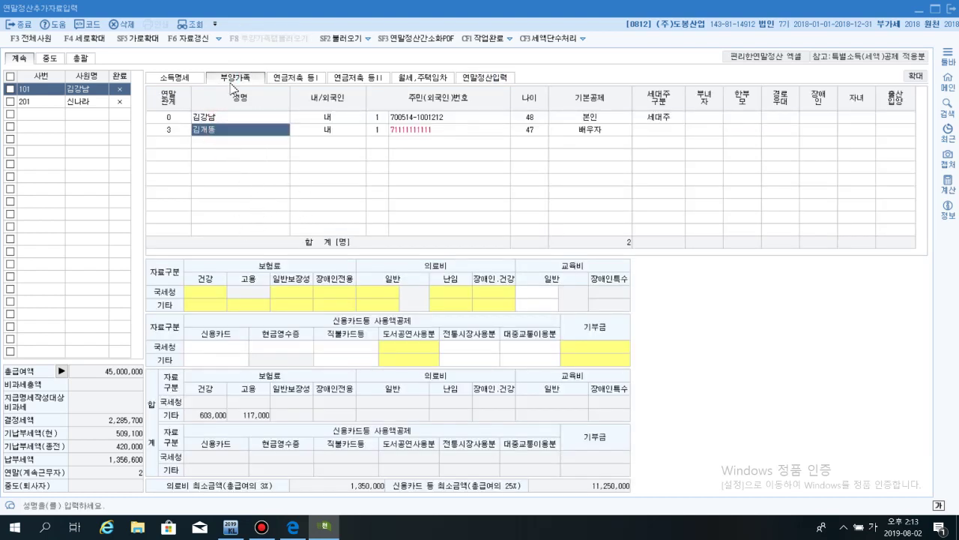
left_click(216, 292)
left_click(323, 292)
left_click(450, 292)
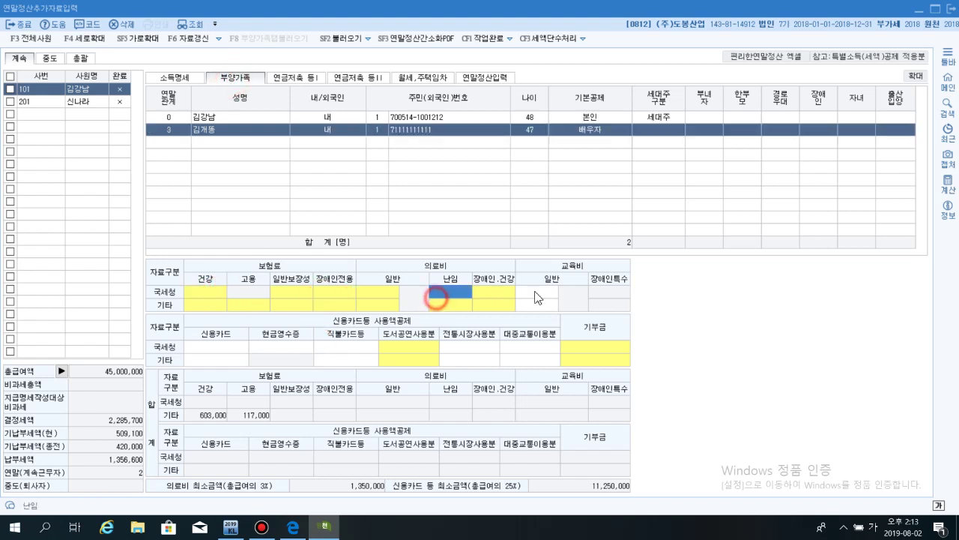
left_click(413, 350)
left_click(564, 348)
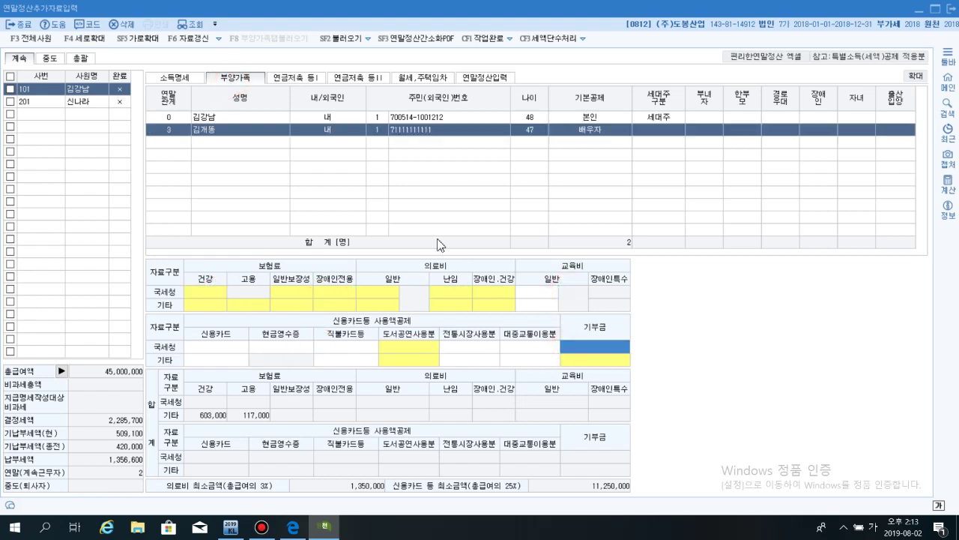
left_click(492, 79)
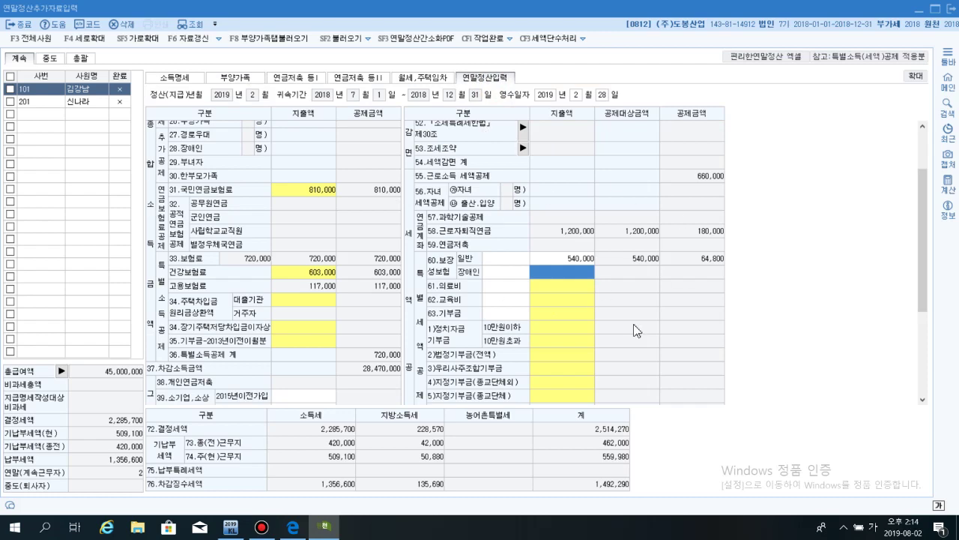
- Recheck 부양가족 and return to 연말정산입력, then switch to the PDF and mark the 본인 야간대학원 등록금 line and its 5,000,000원
left_click(236, 78)
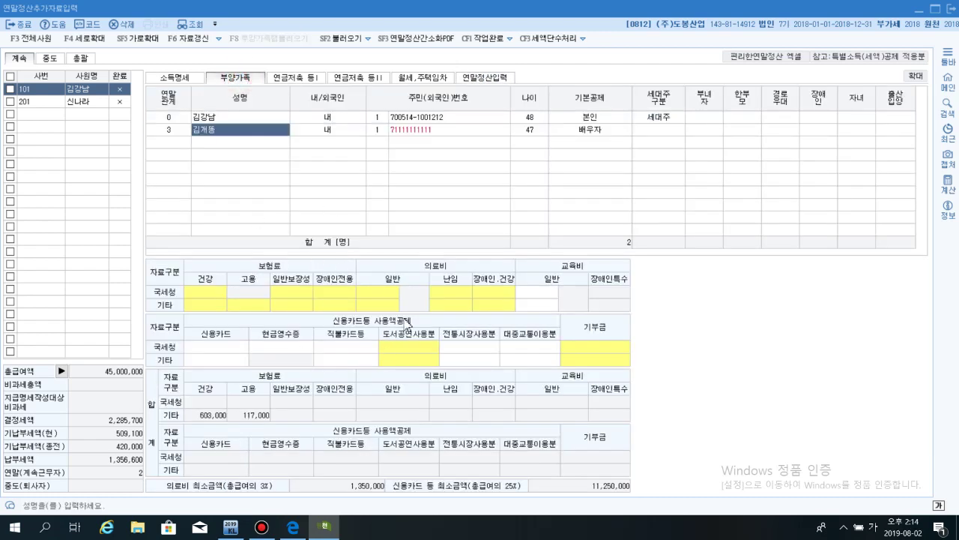
left_click(498, 79)
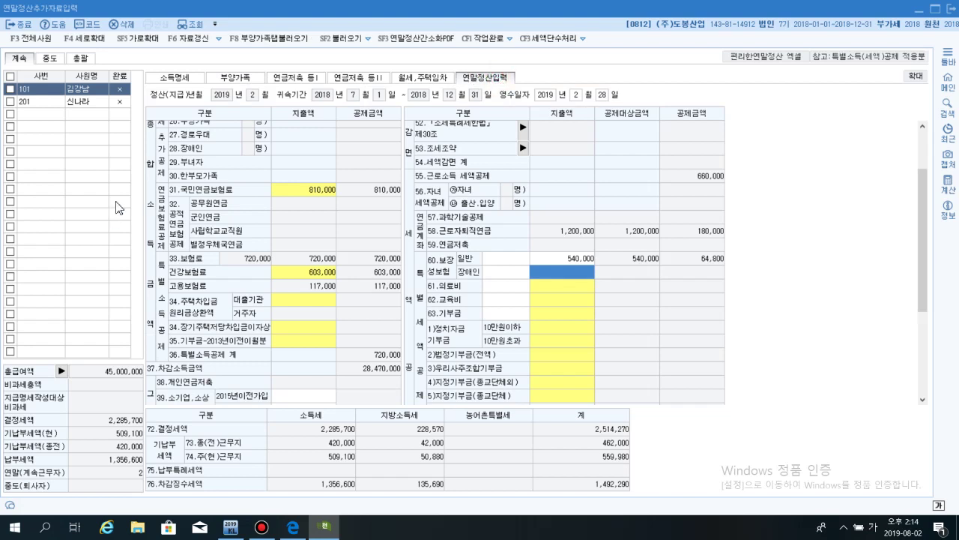
left_click(300, 534)
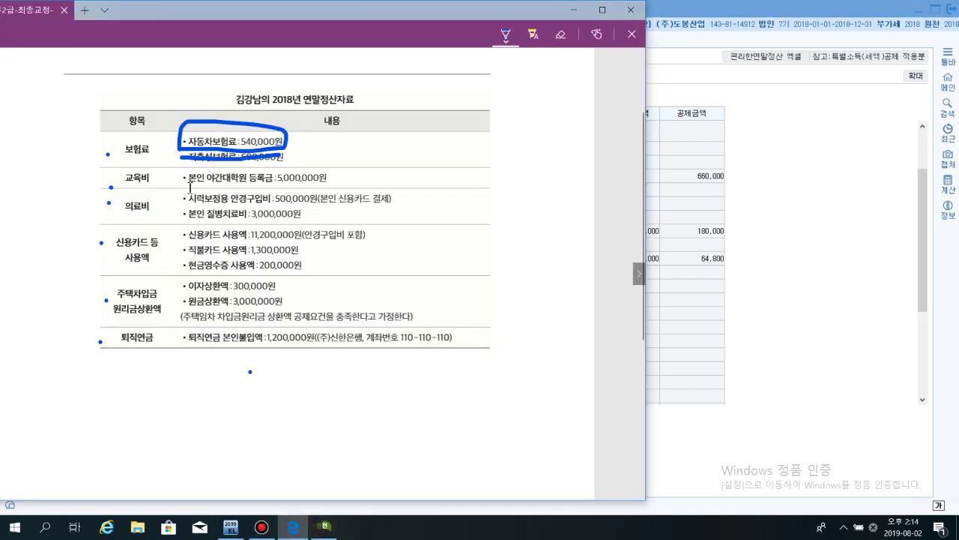
mouse_move(180, 180)
left_mouse_down()
mouse_move(328, 181)
mouse_move(315, 157)
mouse_move(335, 189)
left_mouse_up()
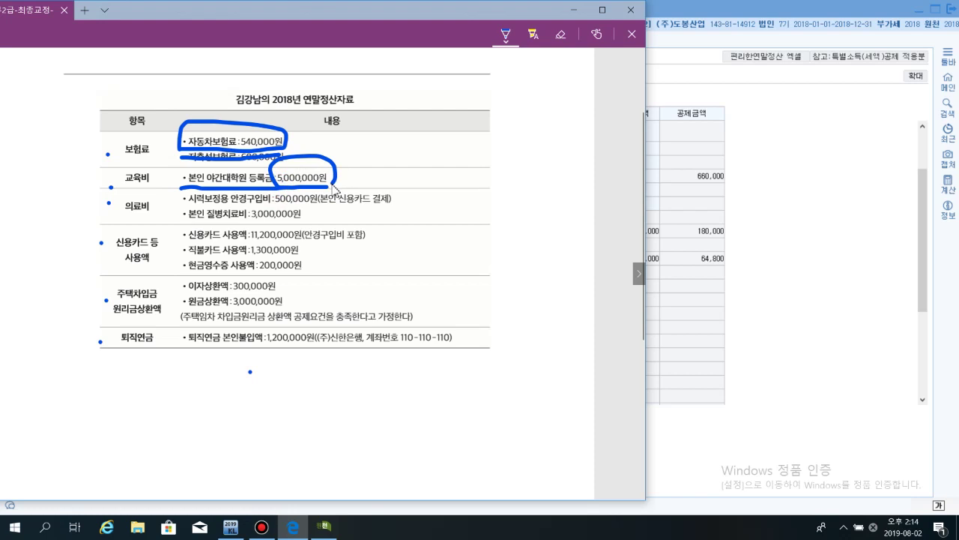
- Return to KcLep and look through the 지출액 rows in the 62.교육비 details, from 취학전아동 to 장애인(특수교육)
left_click(723, 228)
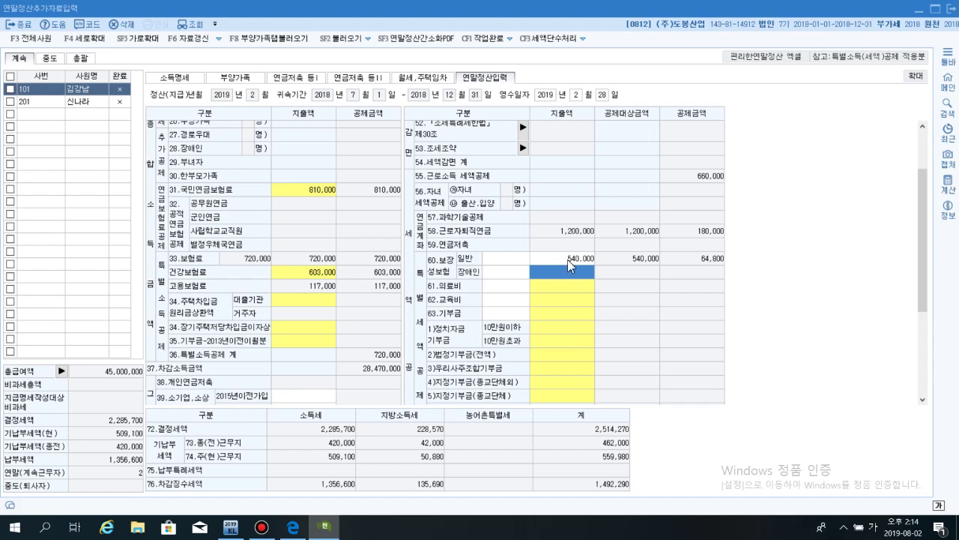
left_click(492, 300)
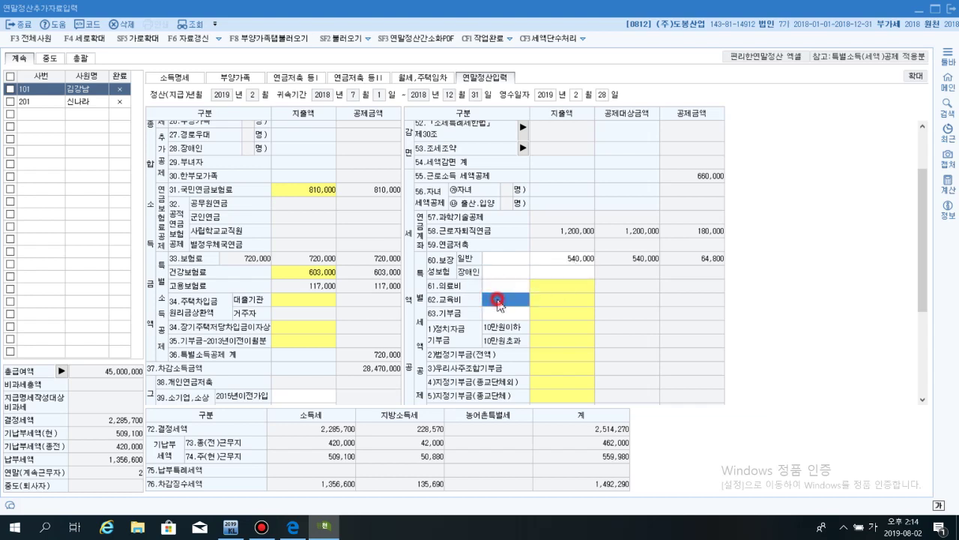
left_click(550, 300)
left_click(551, 300)
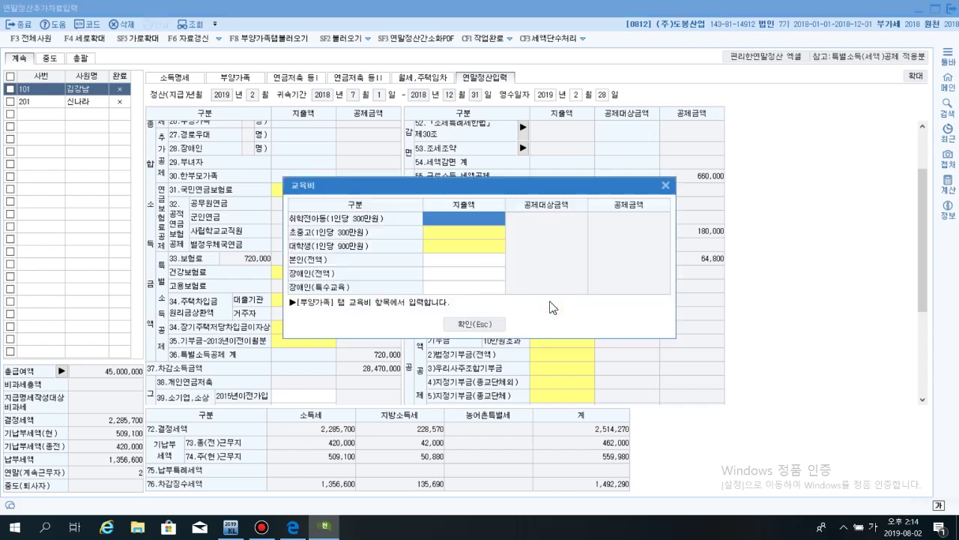
left_click(665, 185)
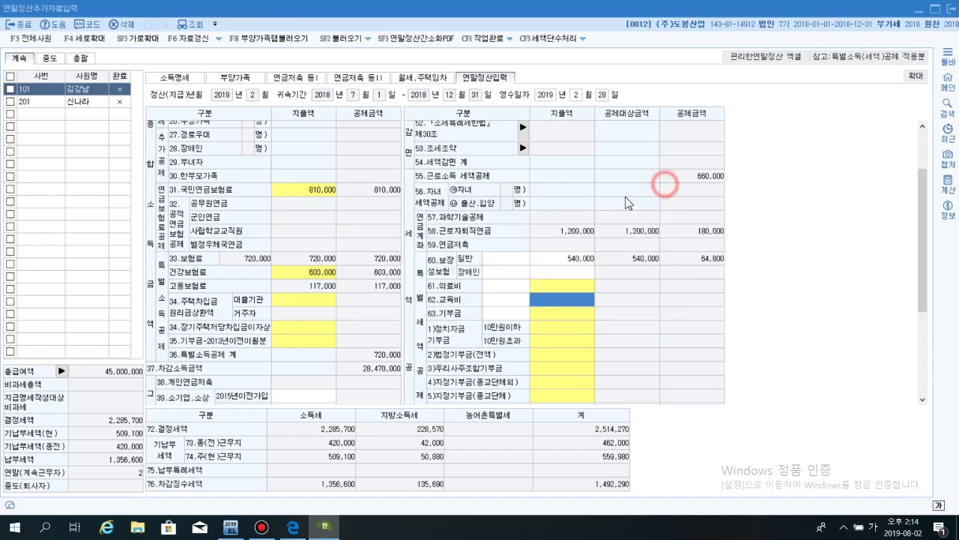
left_click(552, 301)
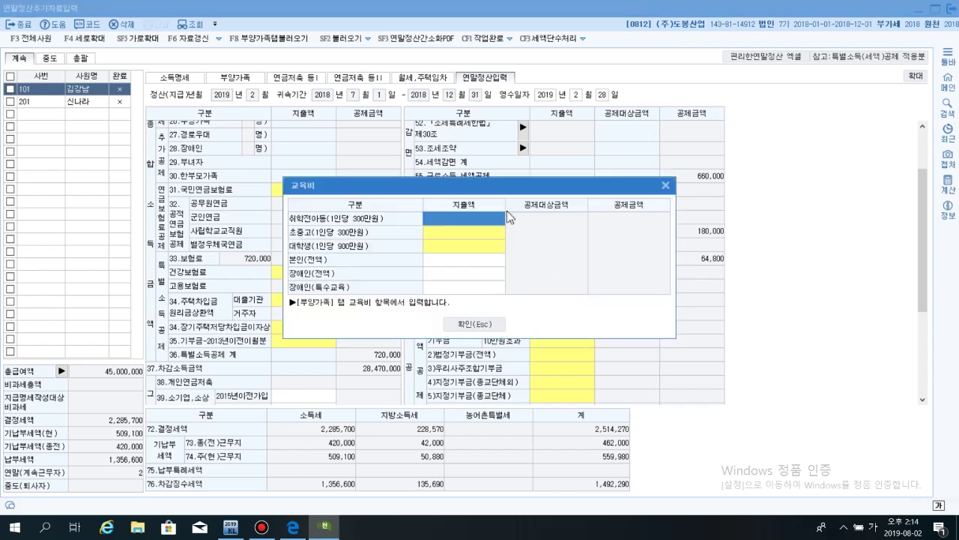
left_click(462, 232)
left_click(462, 245)
left_click(460, 259)
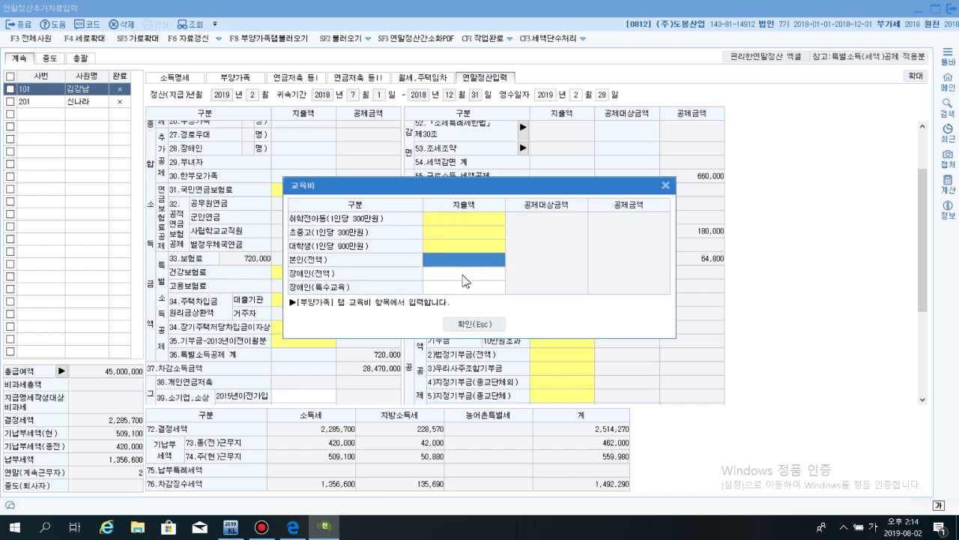
left_click(463, 273)
left_click(464, 287)
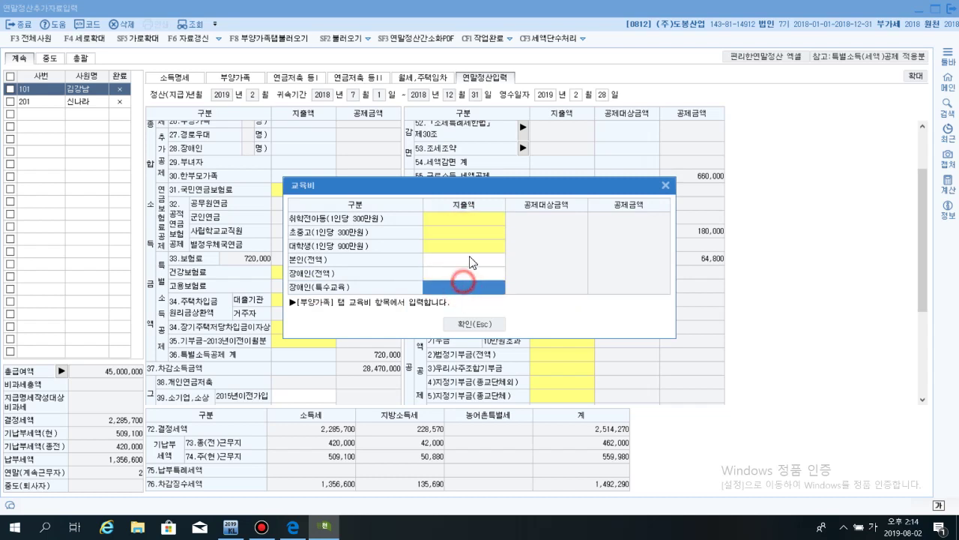
- Enter 5,000,000 as the 본인(전액) 지출액 in the 교육비 details and confirm the entry
left_click(462, 273)
left_click(464, 260)
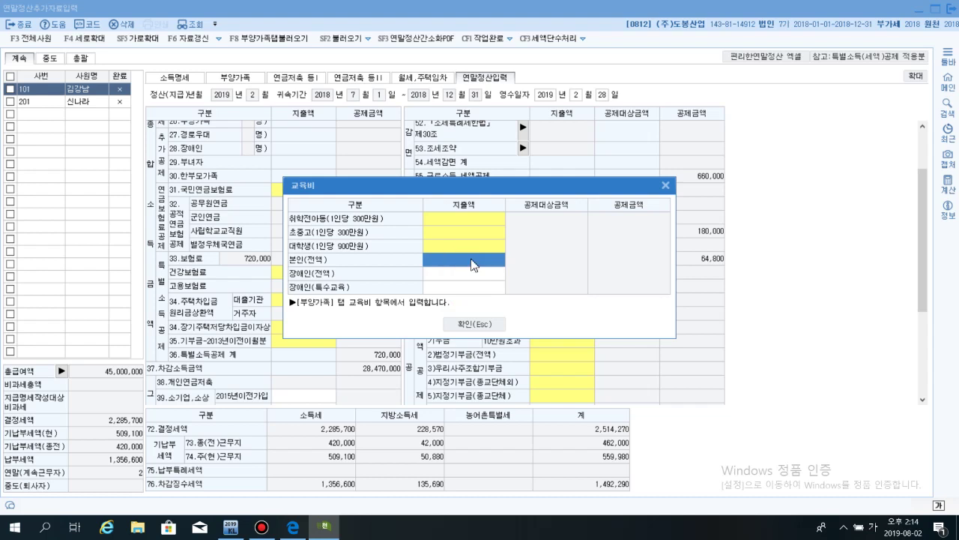
type("5000000")
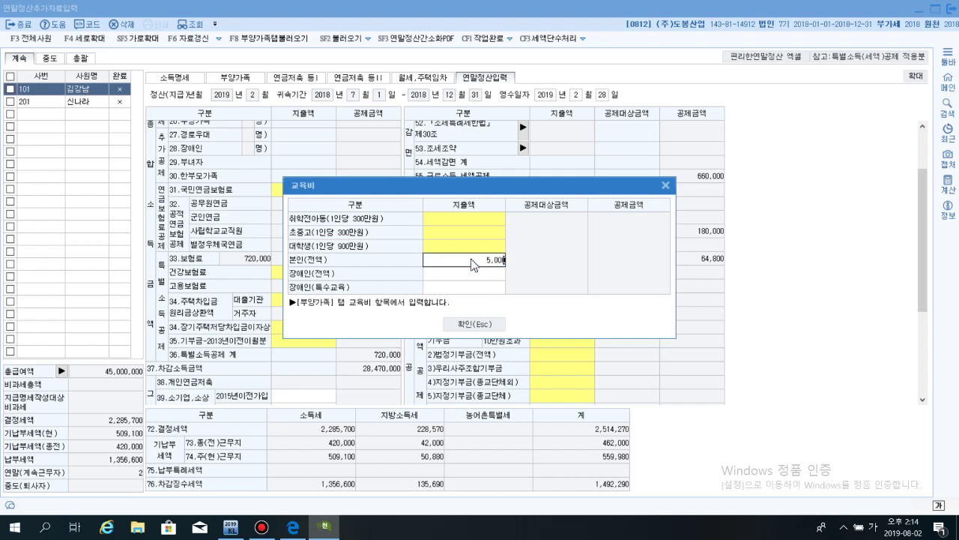
key("Return")
left_click(475, 323)
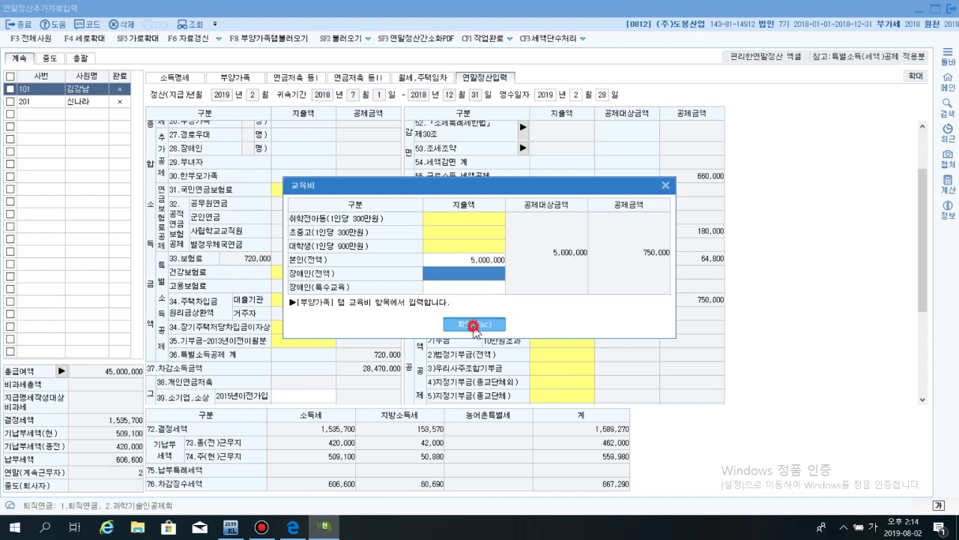
left_click(641, 305)
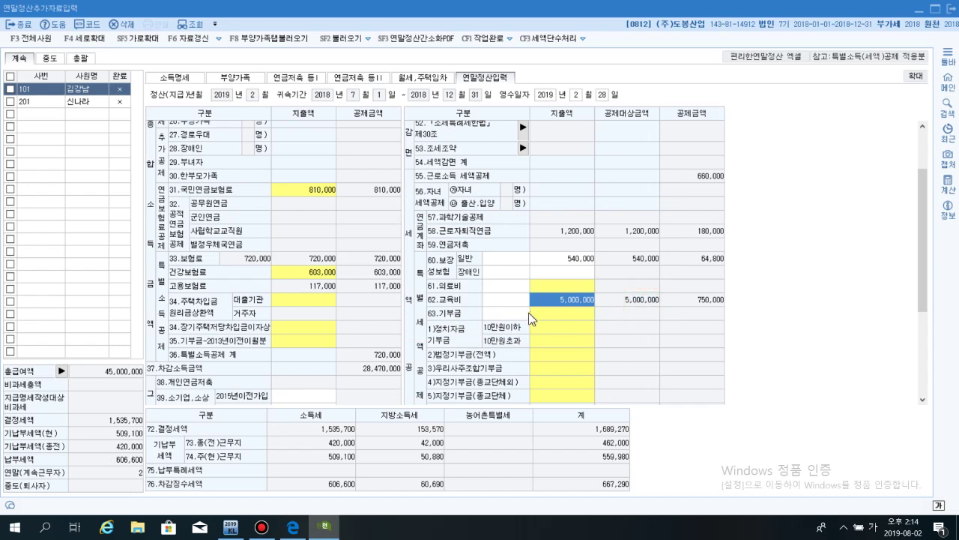
- Reopen the 교육비 details and try 4,000,000 as the 초중고 지출금액
left_click(557, 302)
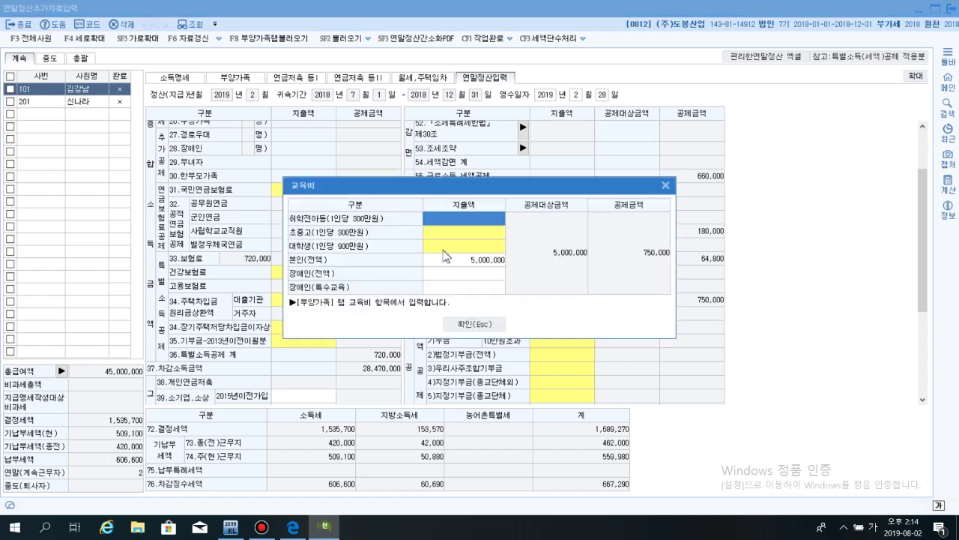
left_click(462, 232)
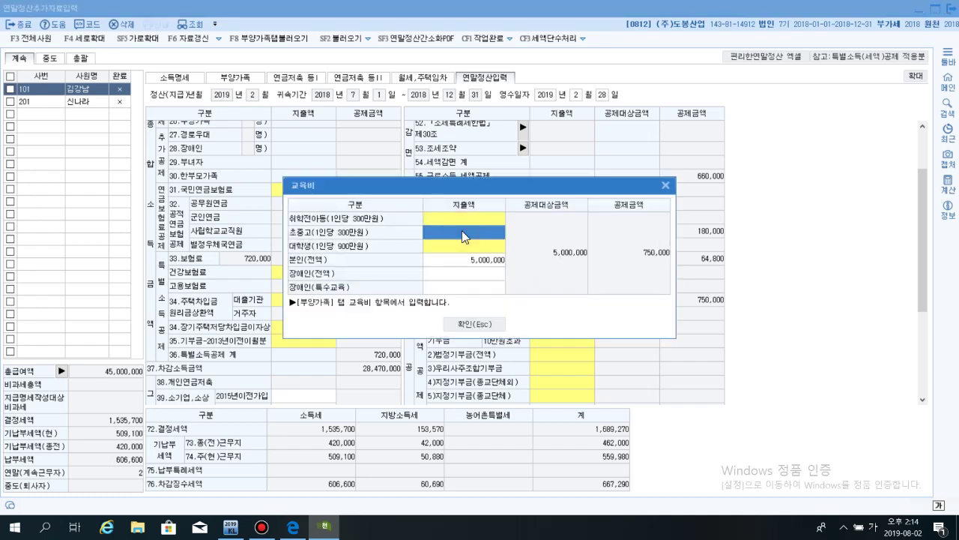
double_click(462, 230)
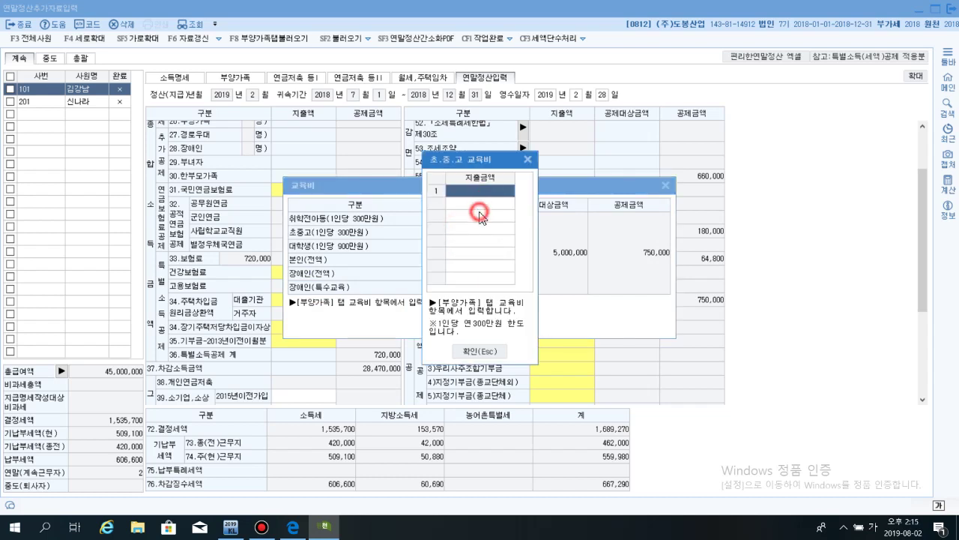
type("4000000")
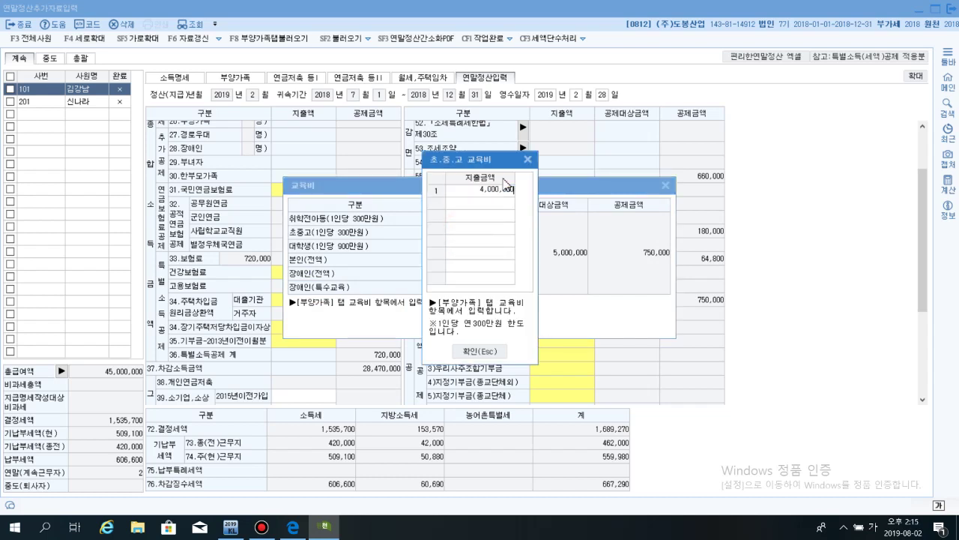
key("Return")
left_click(486, 350)
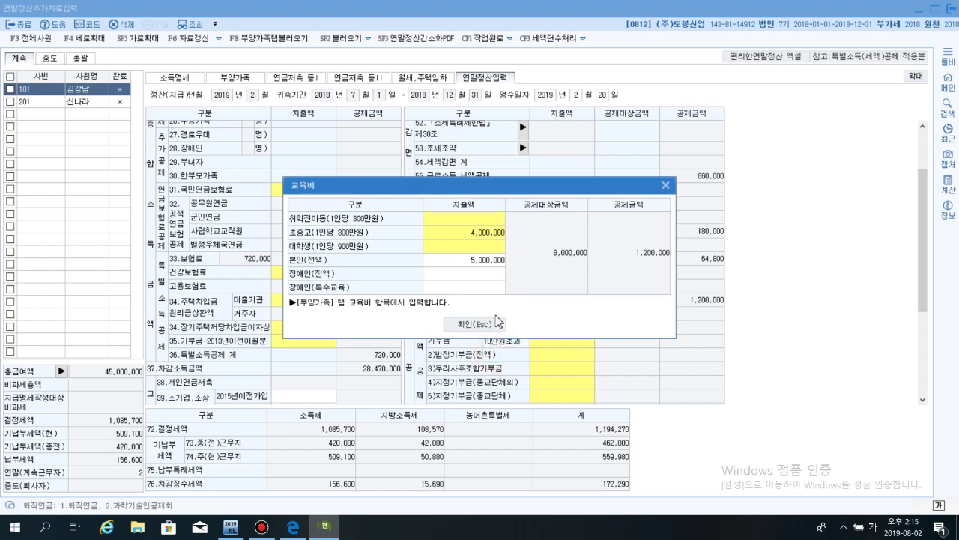
- Delete the 초중고 지출금액 entry, check the 장애인 and 취학전아동 rows, and close the 교육비 details
left_click(484, 233)
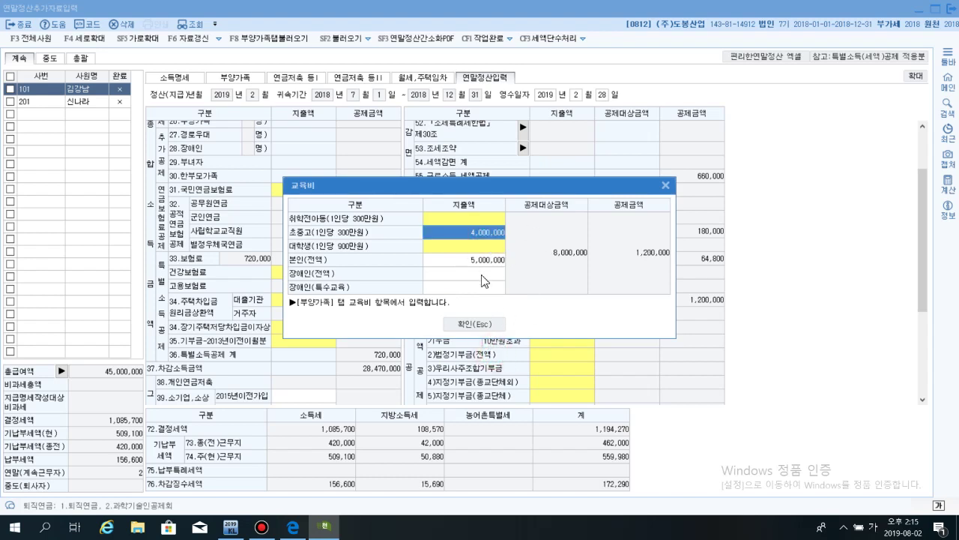
left_click(484, 235)
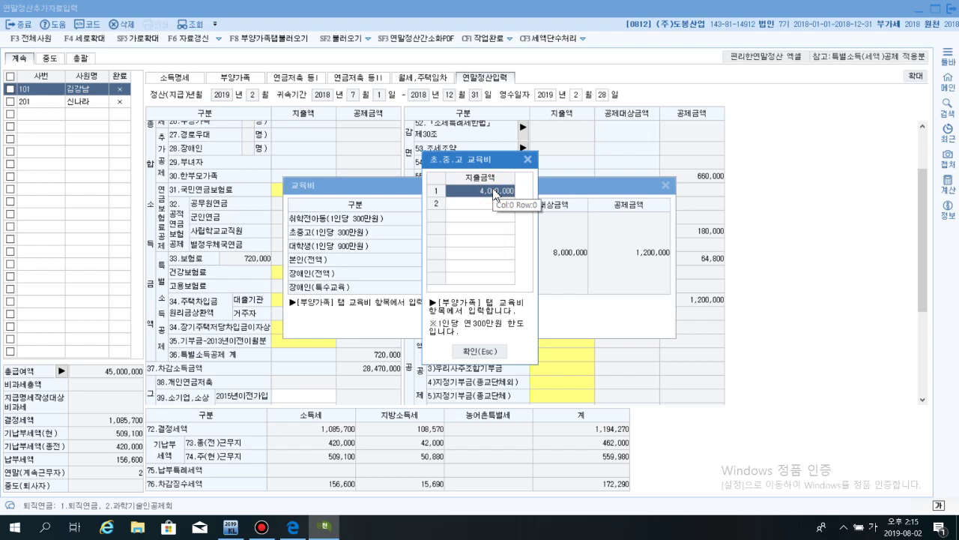
key("Delete")
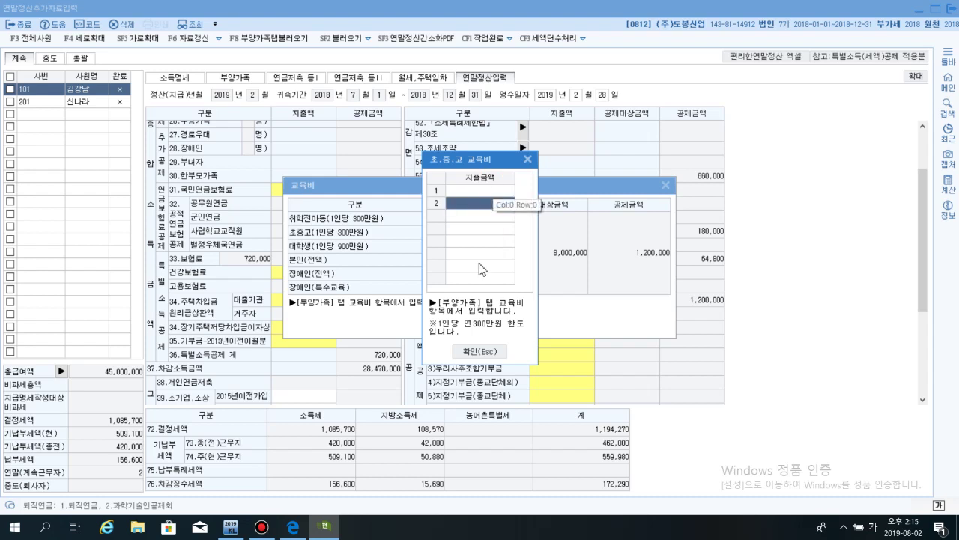
left_click(480, 351)
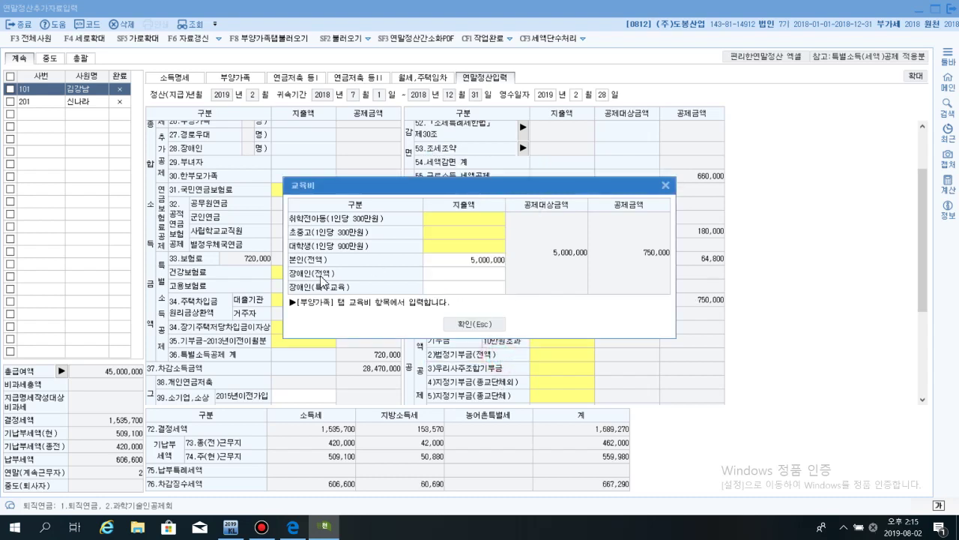
left_click(477, 274)
left_click(466, 287)
left_click(473, 218)
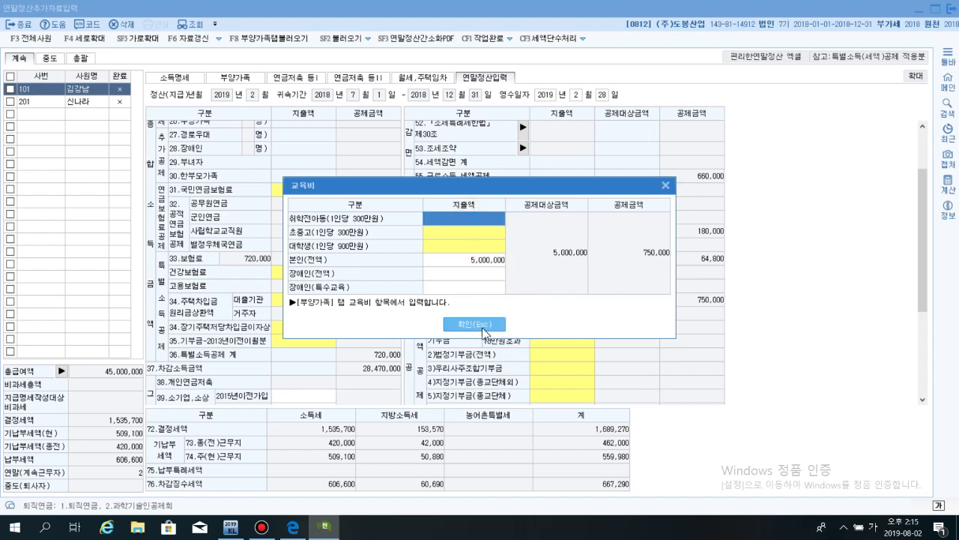
left_click(474, 324)
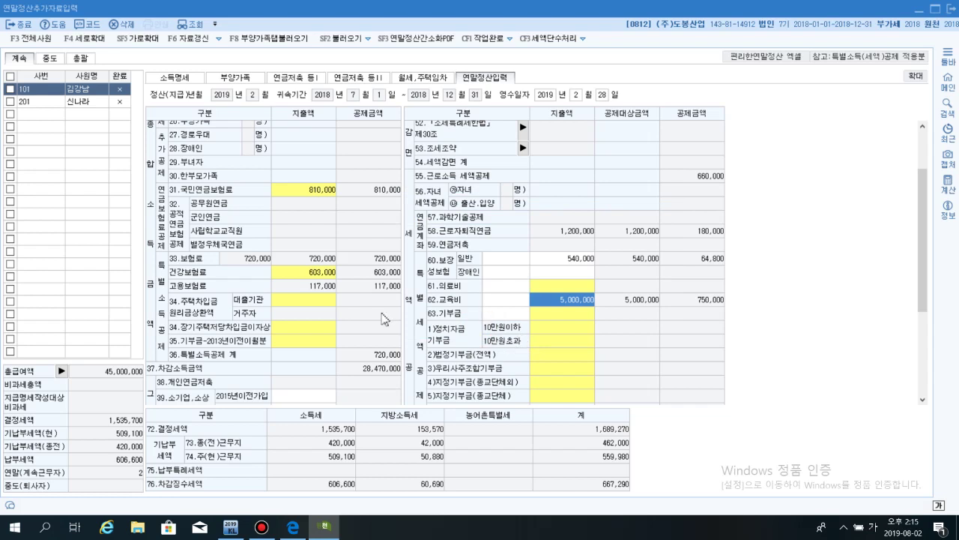
- Switch to the PDF and underline 의료비, its 안경구입비 amount, the 본인 신용카드 결제 note and the 본인 질병치료비 line
left_click(294, 527)
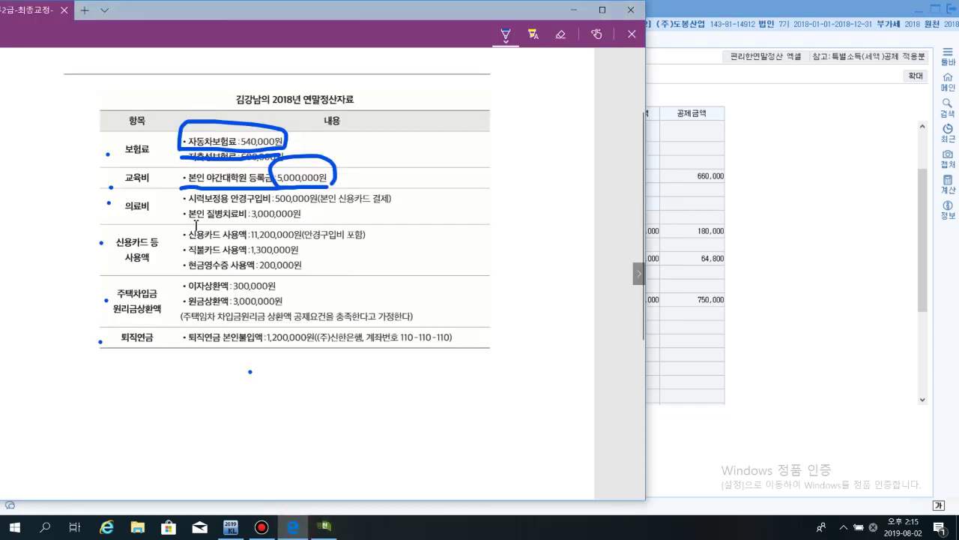
left_click_drag(118, 221, 151, 222)
left_click_drag(270, 204, 311, 203)
left_click_drag(325, 209, 405, 212)
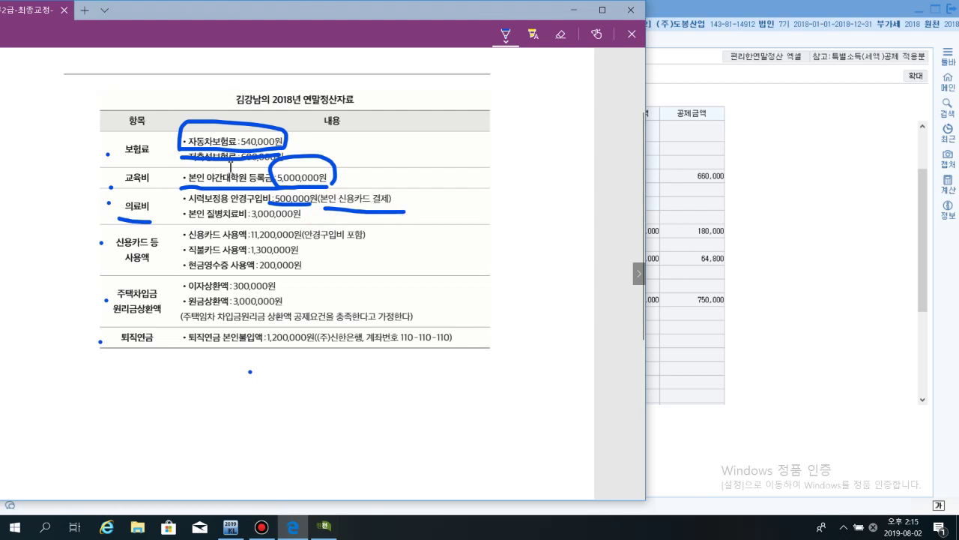
left_click_drag(184, 222, 306, 222)
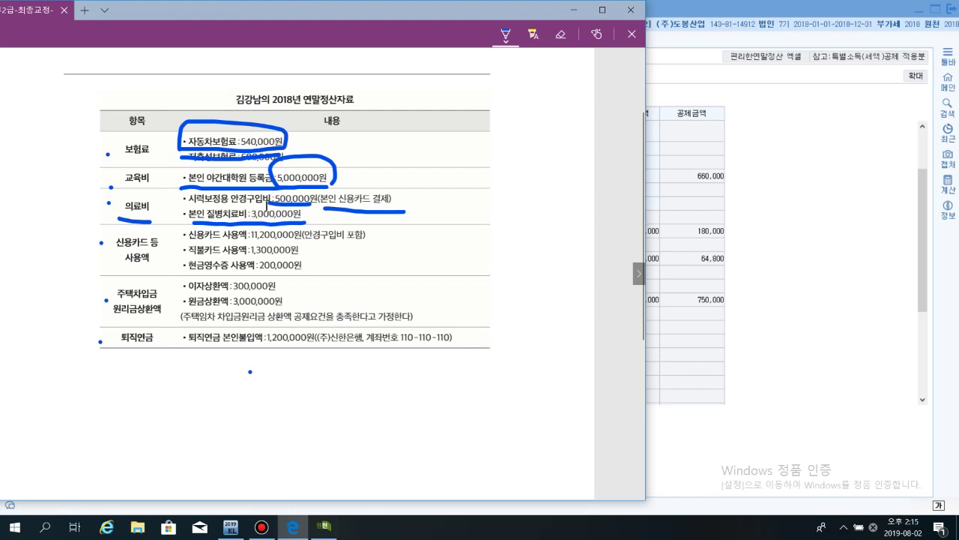
- Circle 신용카드 결제 and 안경구입비 포함 in blue and draw arrows from the payment note down toward 신용카드 사용액
mouse_move(335, 201)
left_mouse_down()
mouse_move(378, 180)
mouse_move(373, 204)
left_mouse_up()
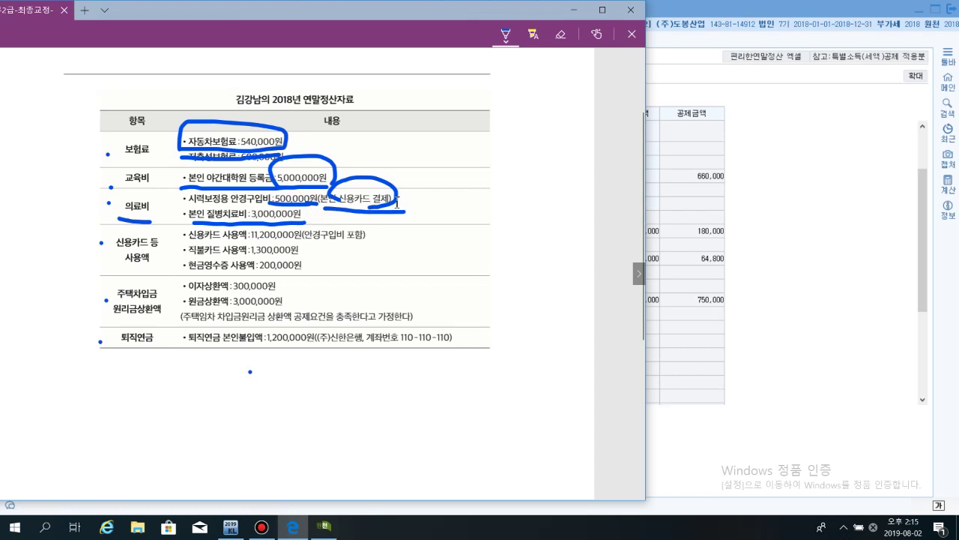
mouse_move(381, 186)
left_mouse_down()
mouse_move(412, 249)
mouse_move(400, 251)
mouse_move(414, 257)
left_mouse_up()
mouse_move(309, 242)
left_mouse_down()
mouse_move(367, 242)
mouse_move(344, 224)
mouse_move(307, 239)
left_mouse_up()
mouse_move(377, 204)
left_mouse_down()
mouse_move(359, 238)
mouse_move(368, 237)
left_mouse_up()
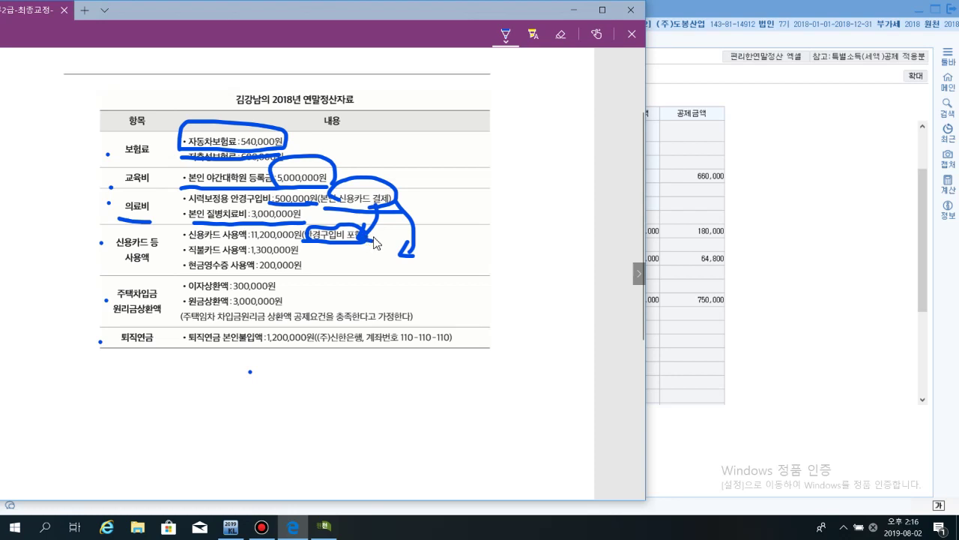
left_click_drag(310, 241, 358, 238)
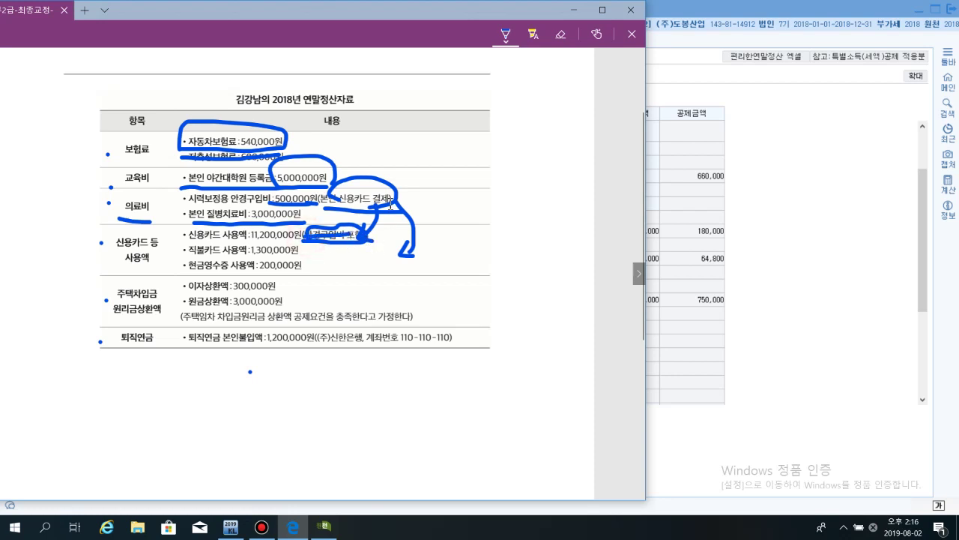